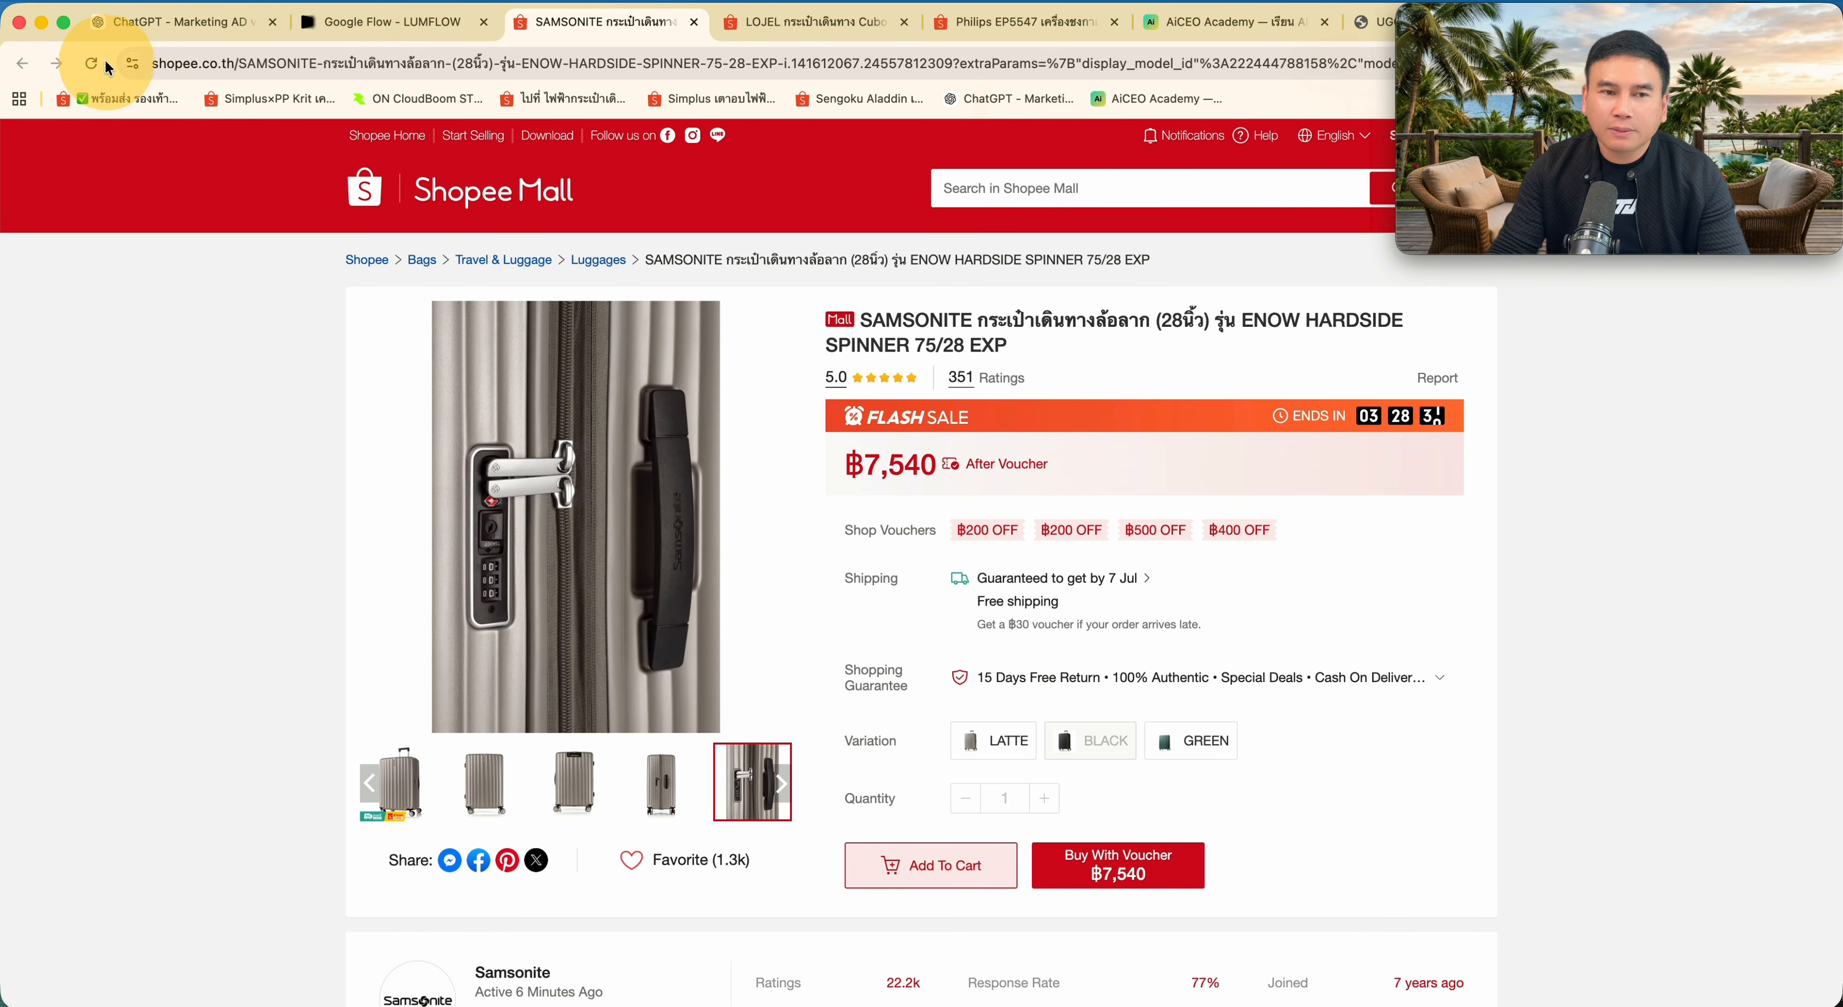
- Reload the Samsonite ENOW 28-inch suitcase page and review its specifications and product description
{"action": "left_click", "coordinate": [91, 63]}
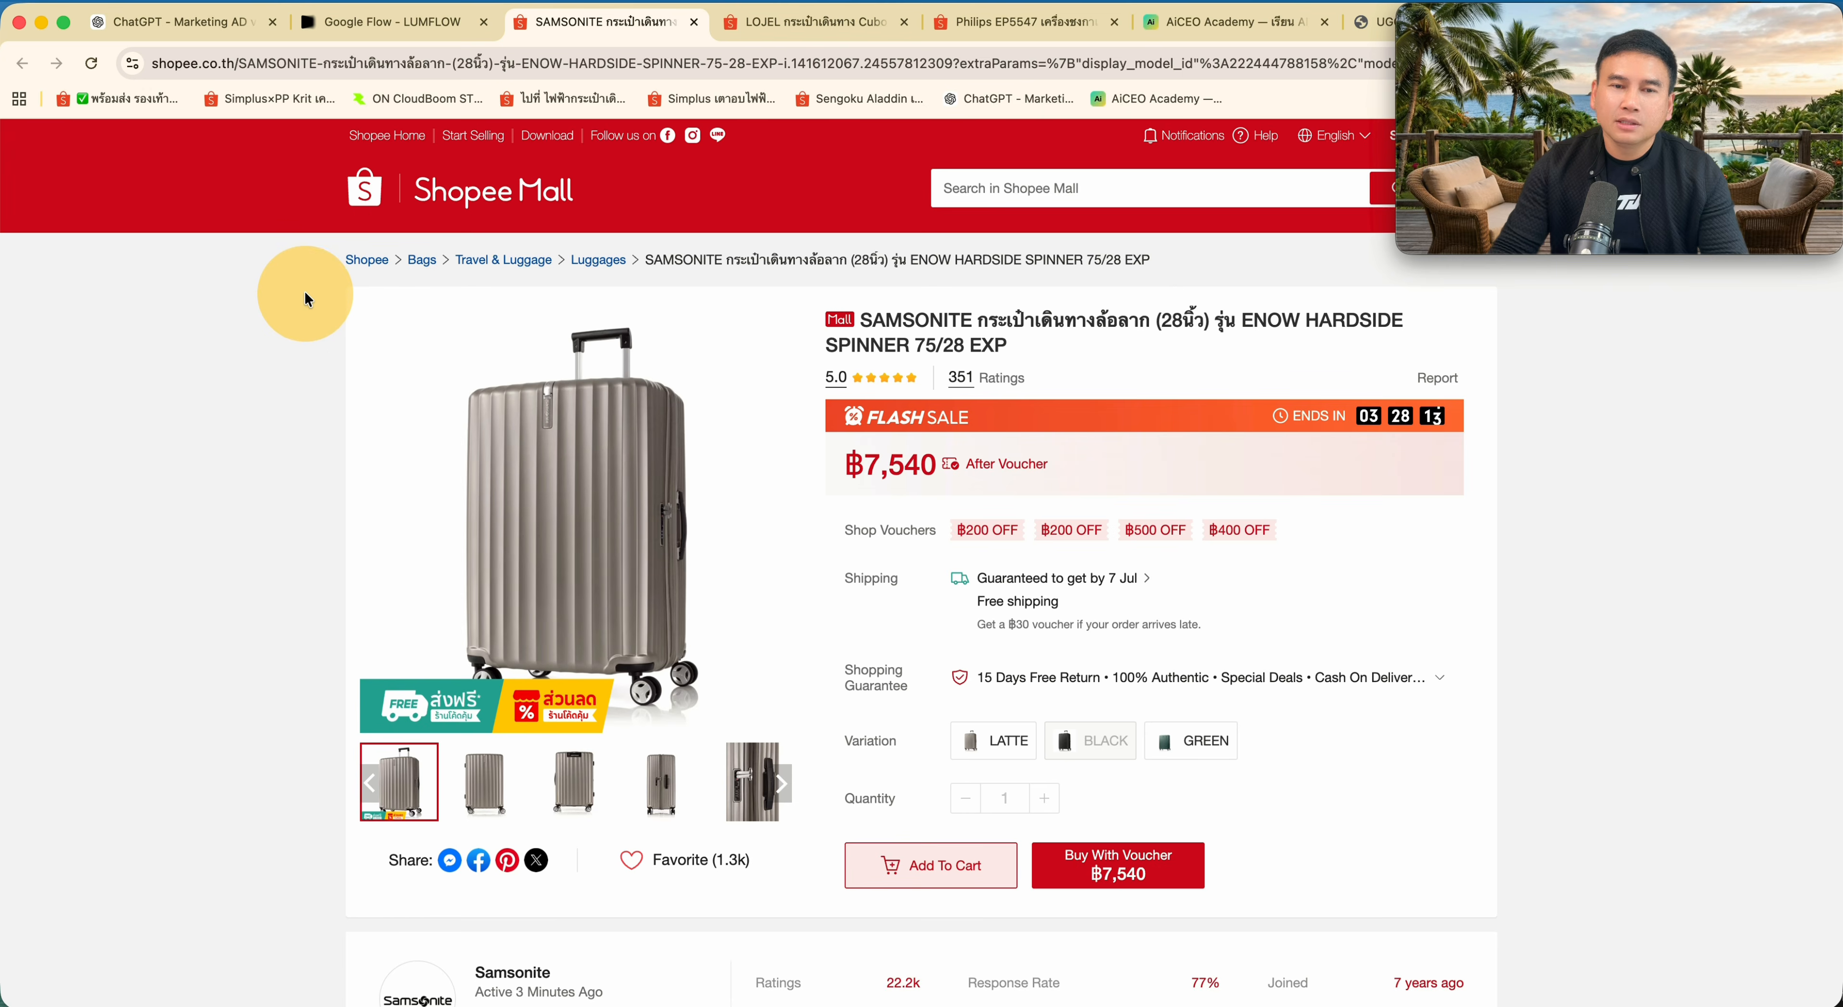
{"action": "scroll", "coordinate": [304, 294], "scroll_direction": "down", "scroll_amount": 15}
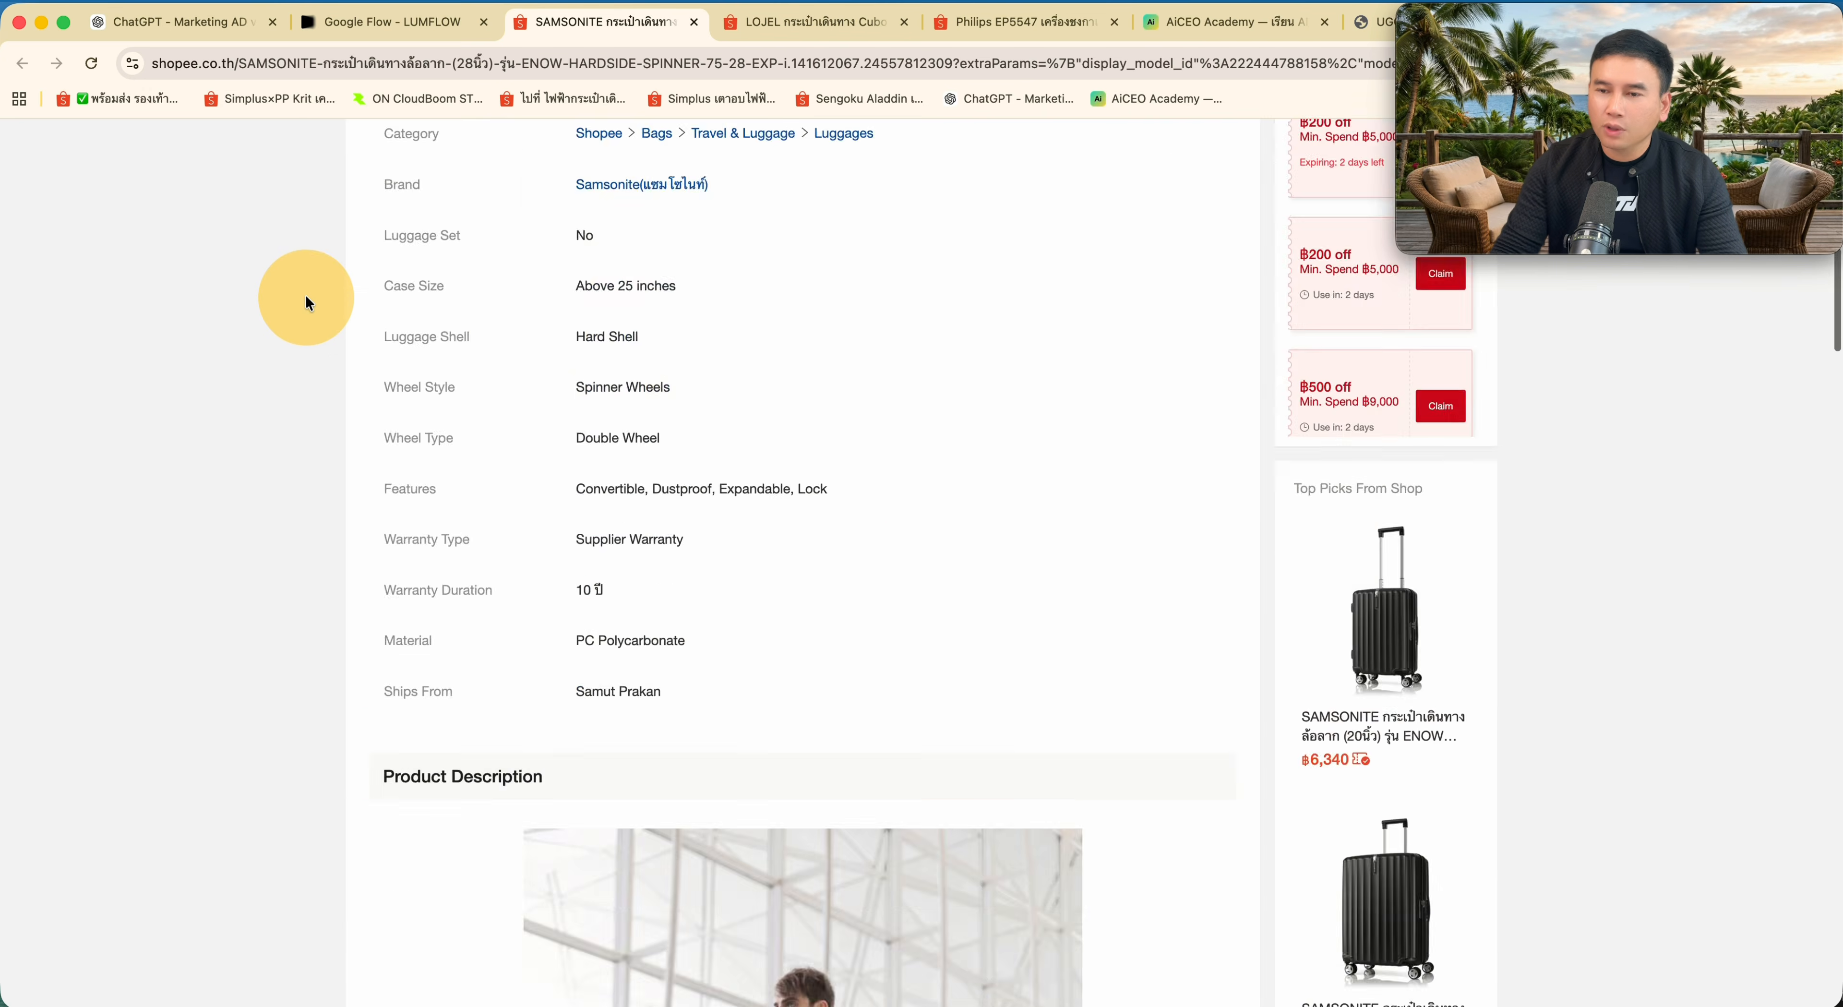
{"action": "scroll", "coordinate": [306, 295], "scroll_direction": "up", "scroll_amount": 15}
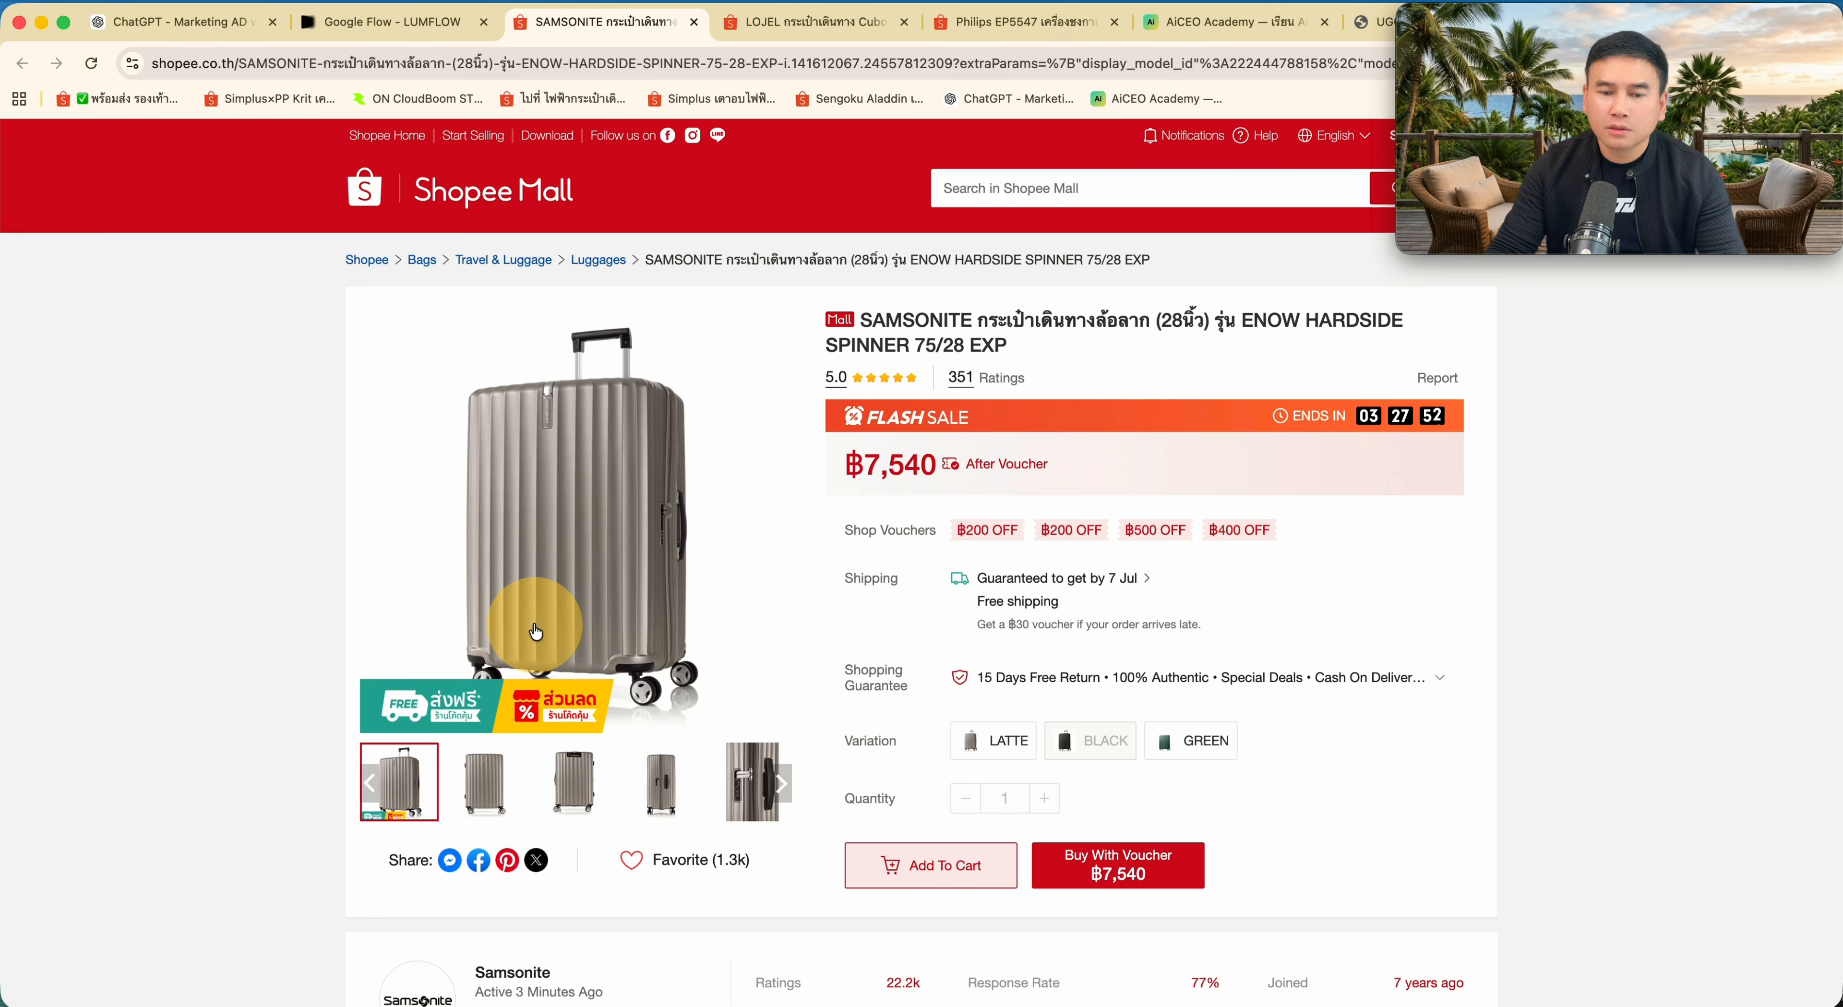
- Examine the suitcase's gallery photos, comparing the front, back, lock and handle, and open interior views
{"action": "left_click", "coordinate": [484, 796]}
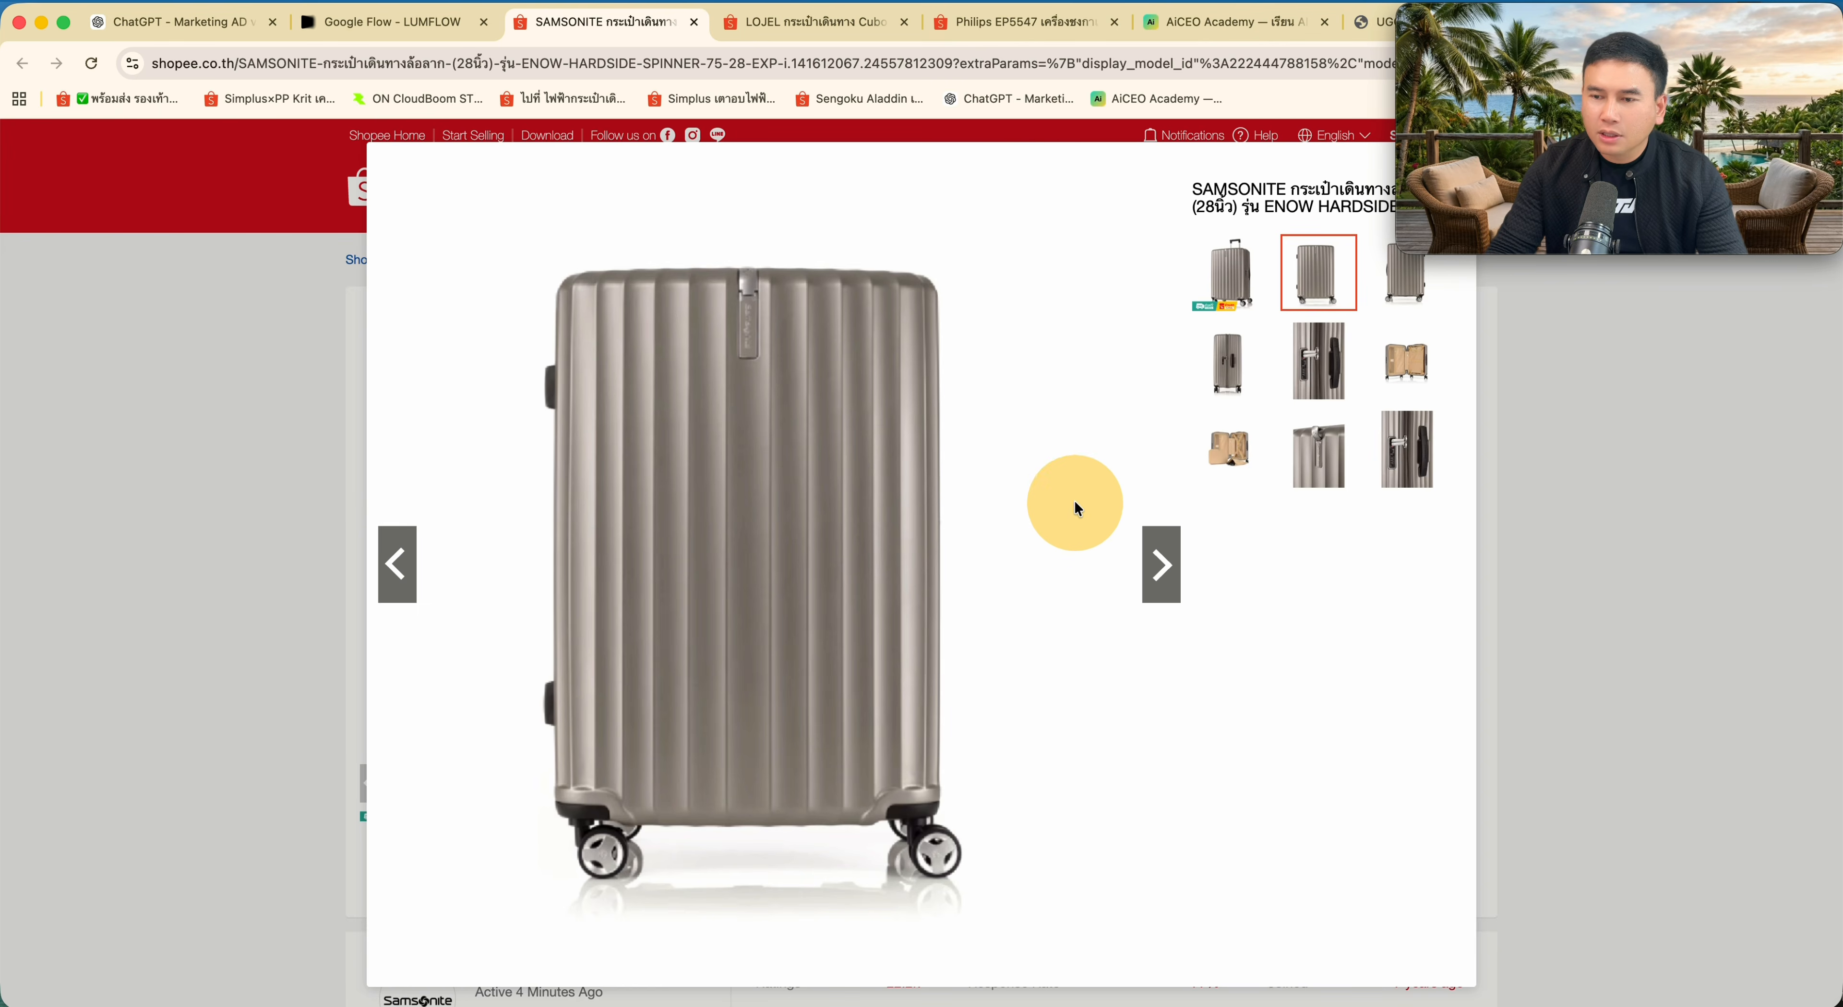
{"action": "left_click", "coordinate": [1219, 264]}
{"action": "left_click", "coordinate": [1323, 267]}
{"action": "left_click", "coordinate": [1229, 289]}
{"action": "left_click", "coordinate": [1230, 476]}
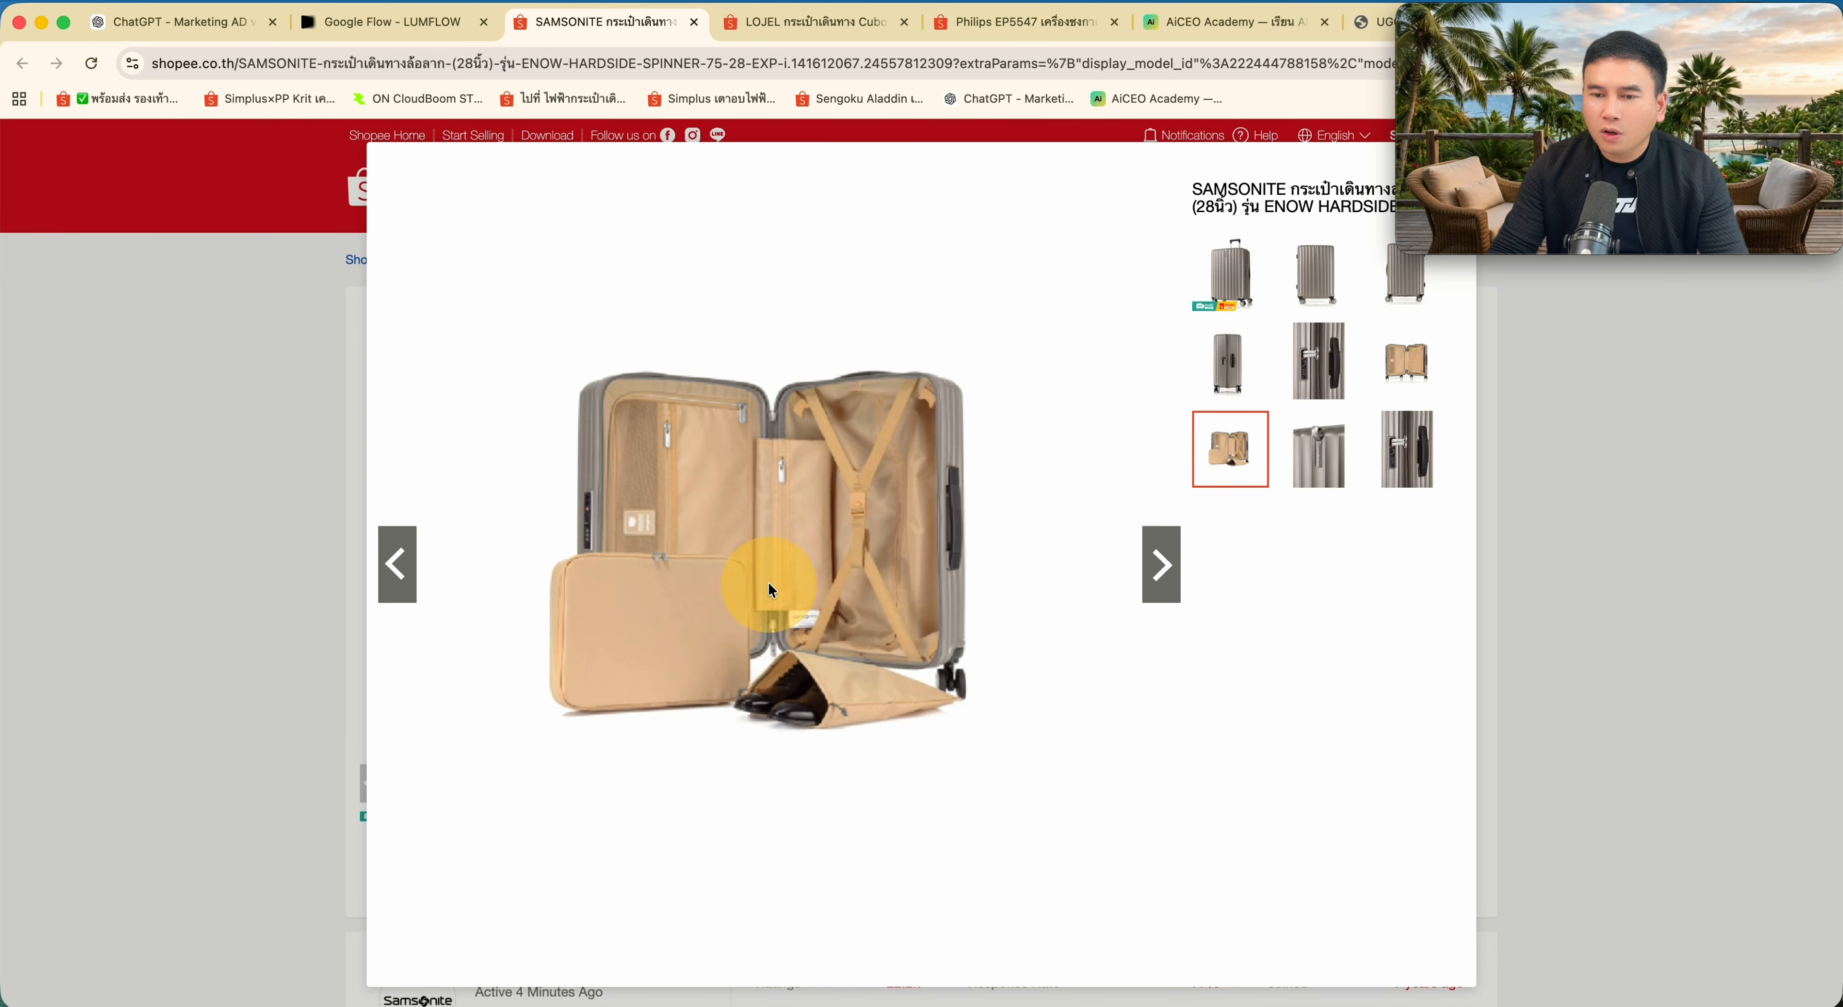
{"action": "left_click", "coordinate": [1330, 356]}
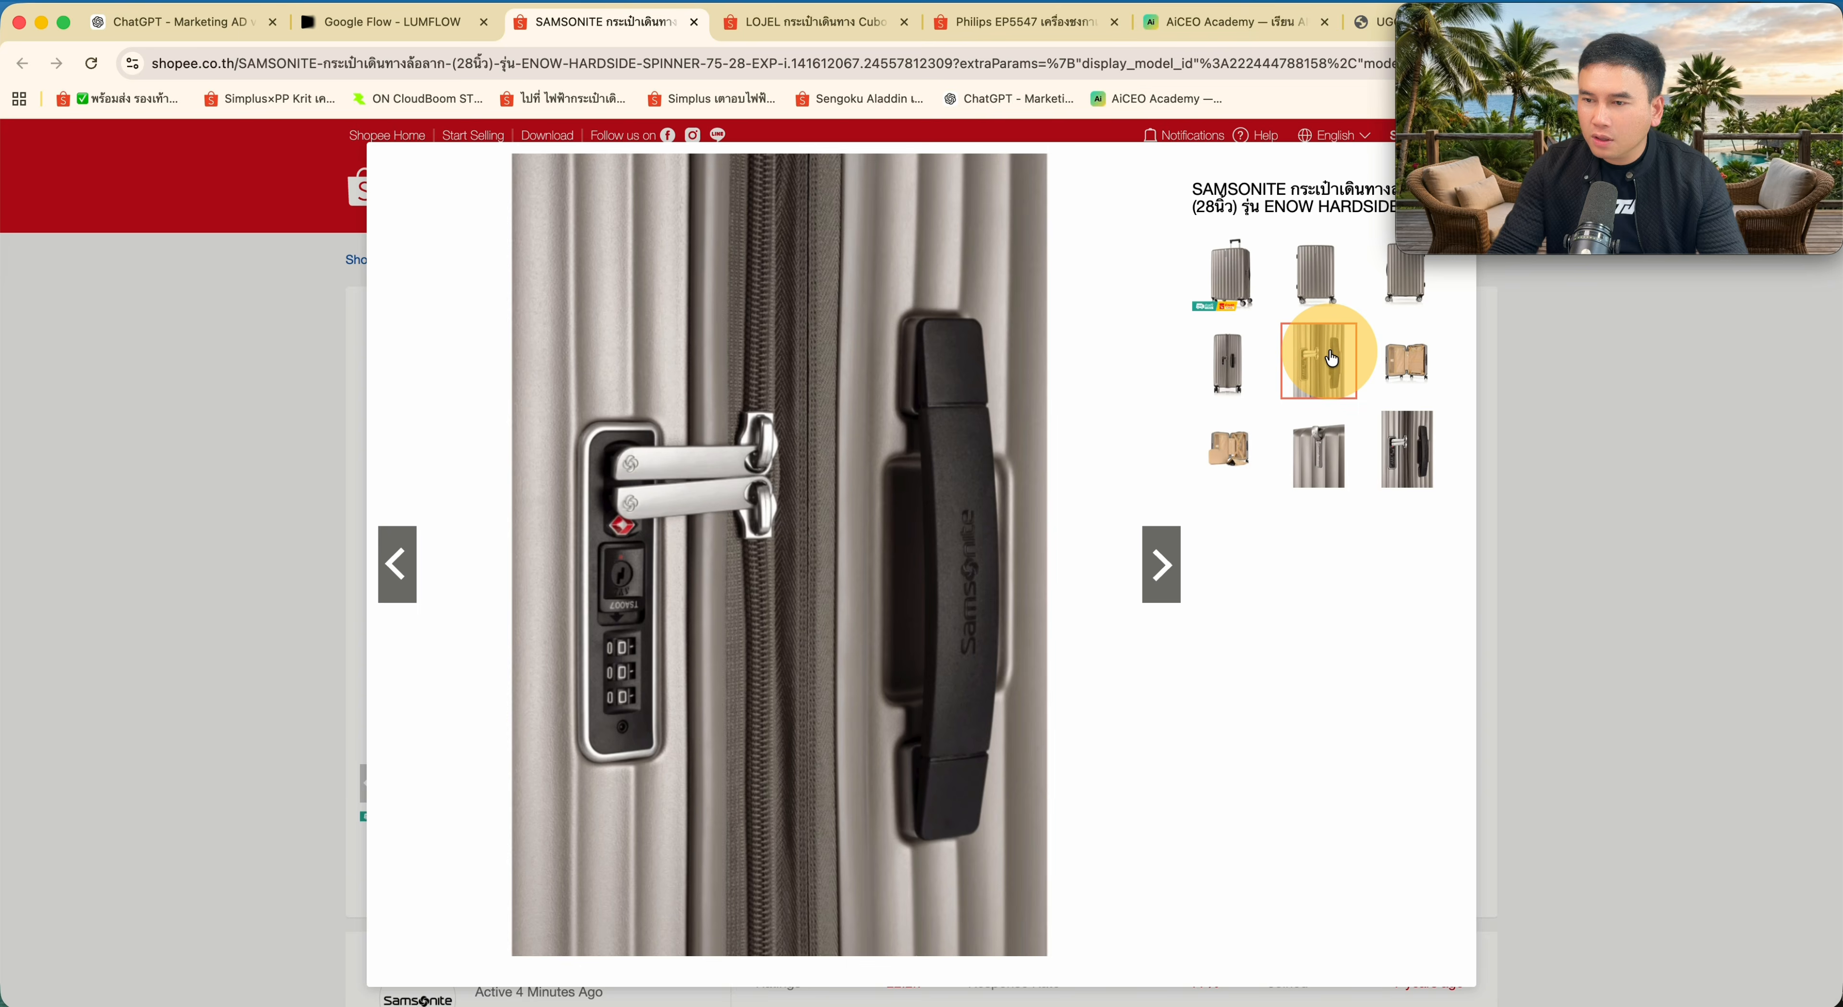
{"action": "left_click", "coordinate": [1407, 359]}
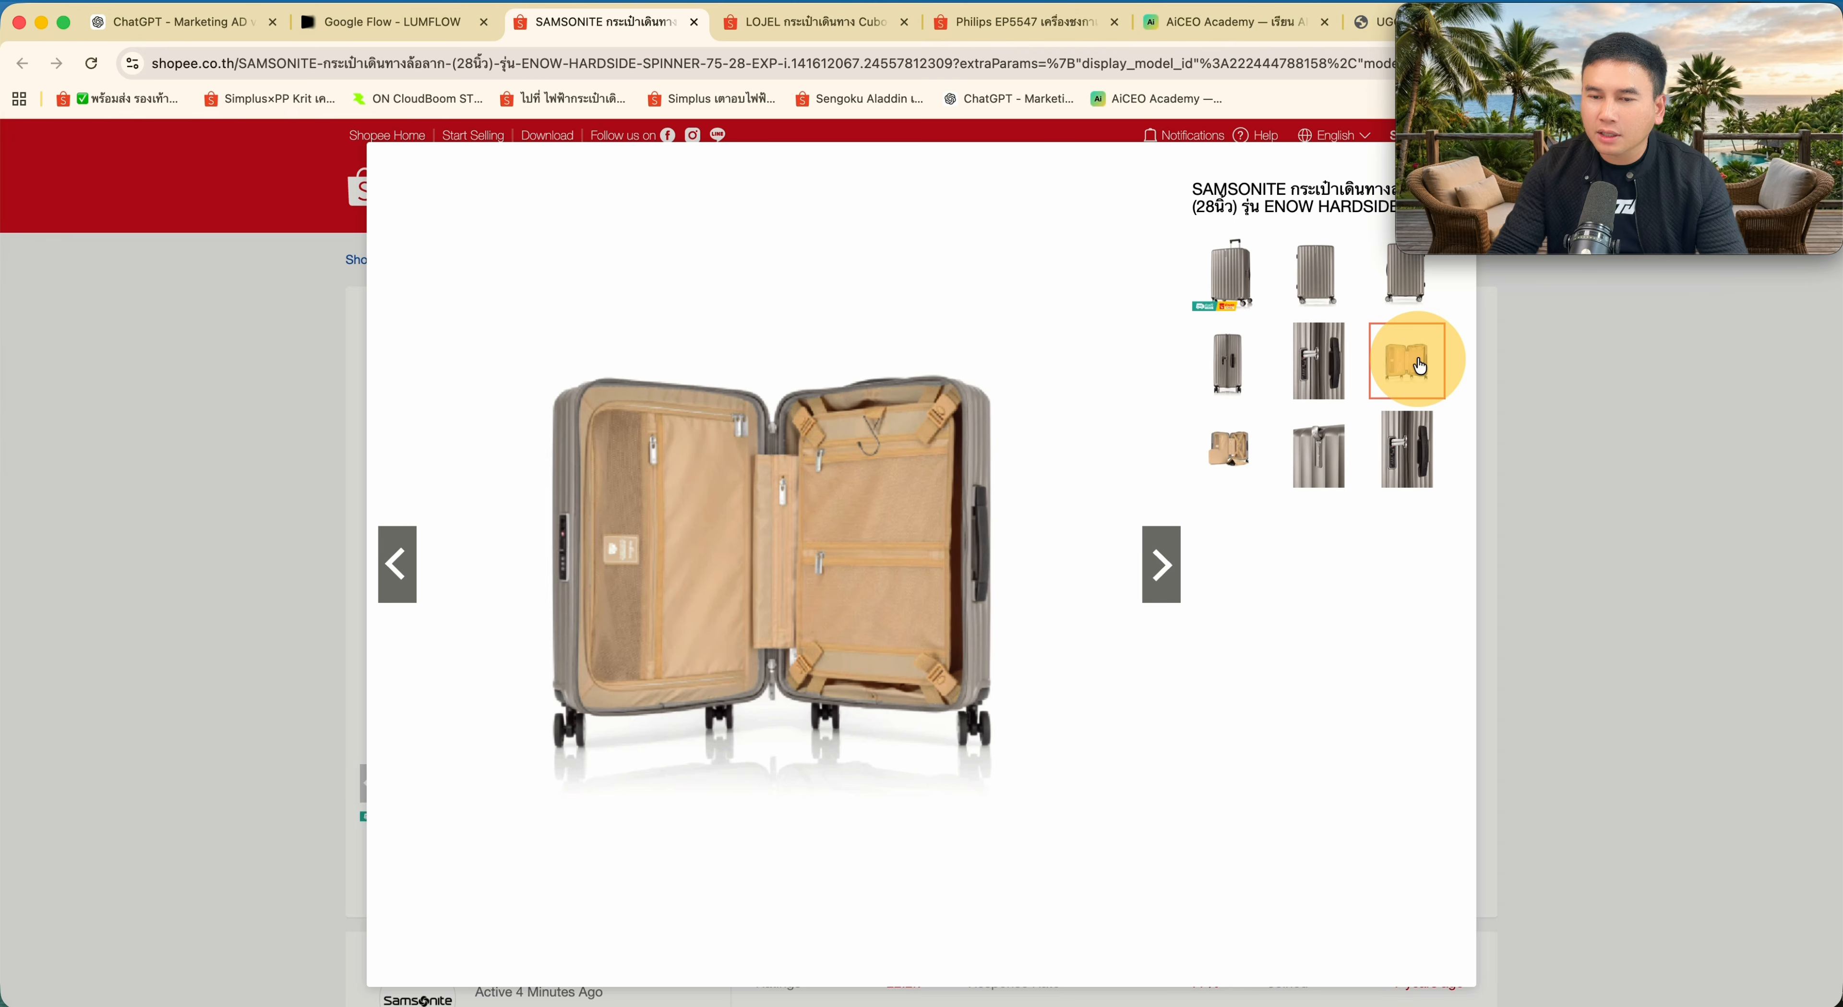
{"action": "left_click", "coordinate": [1240, 461]}
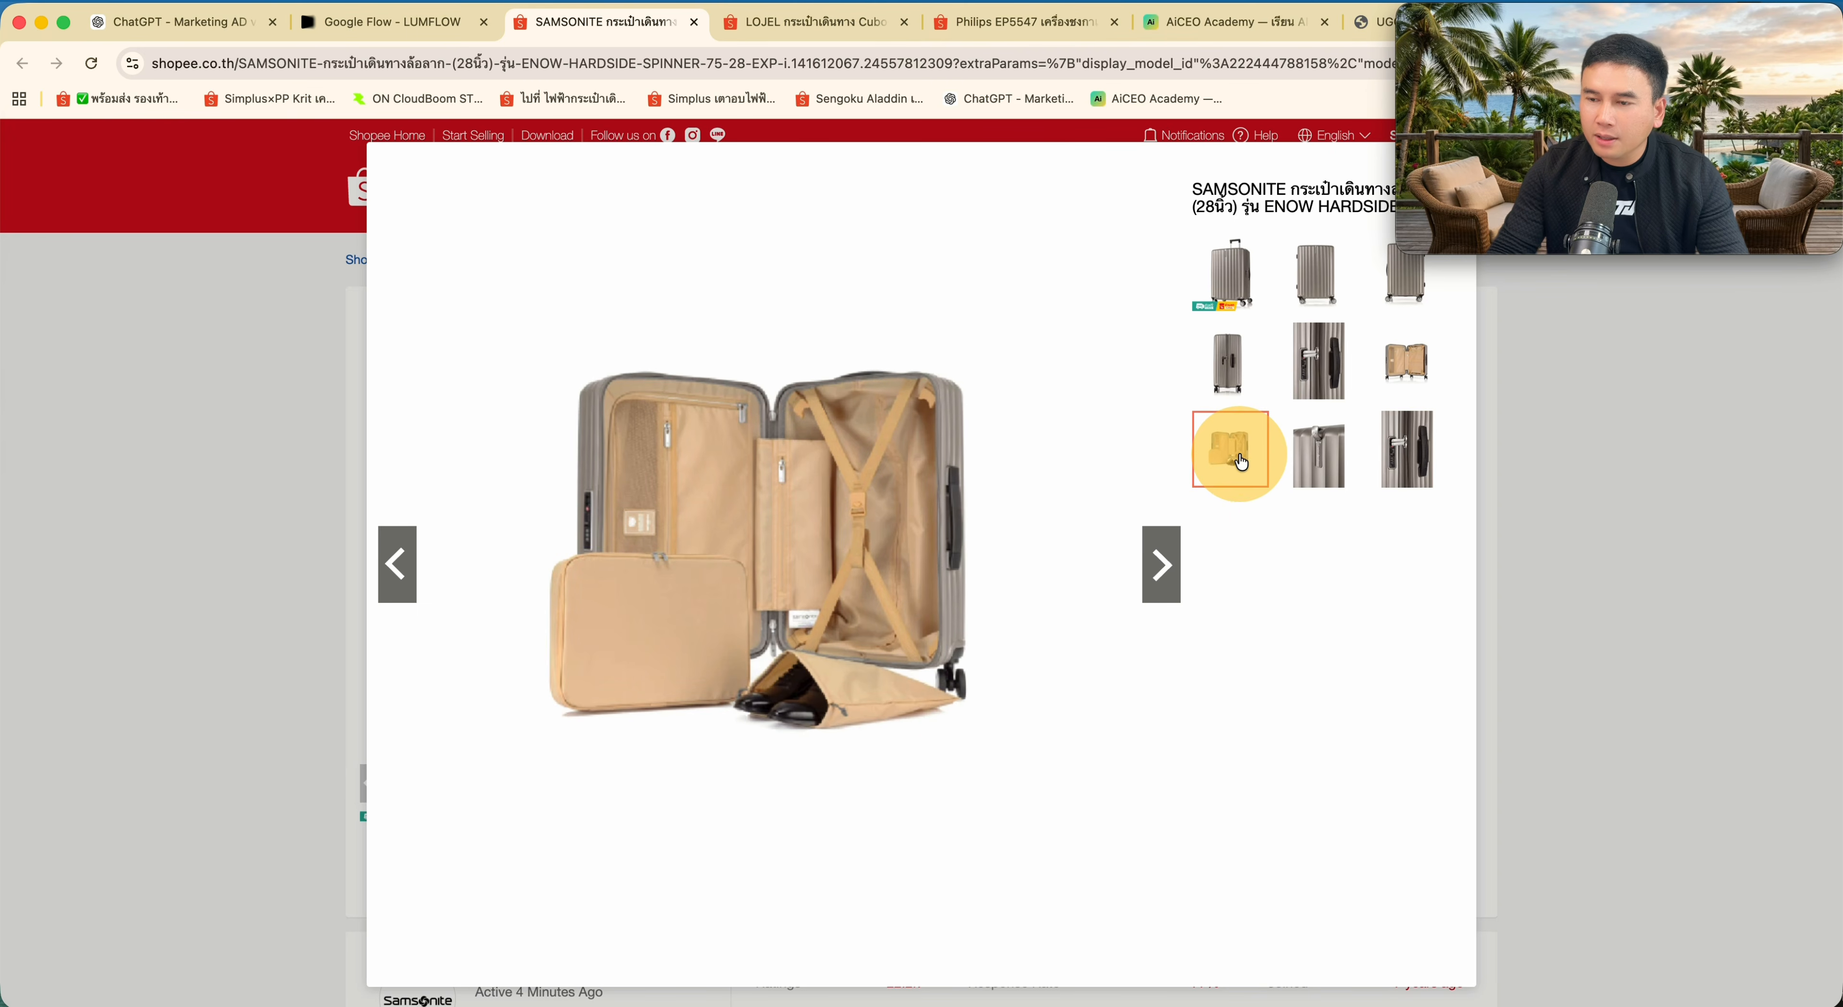
{"action": "left_click", "coordinate": [1226, 271]}
{"action": "left_click", "coordinate": [1307, 297]}
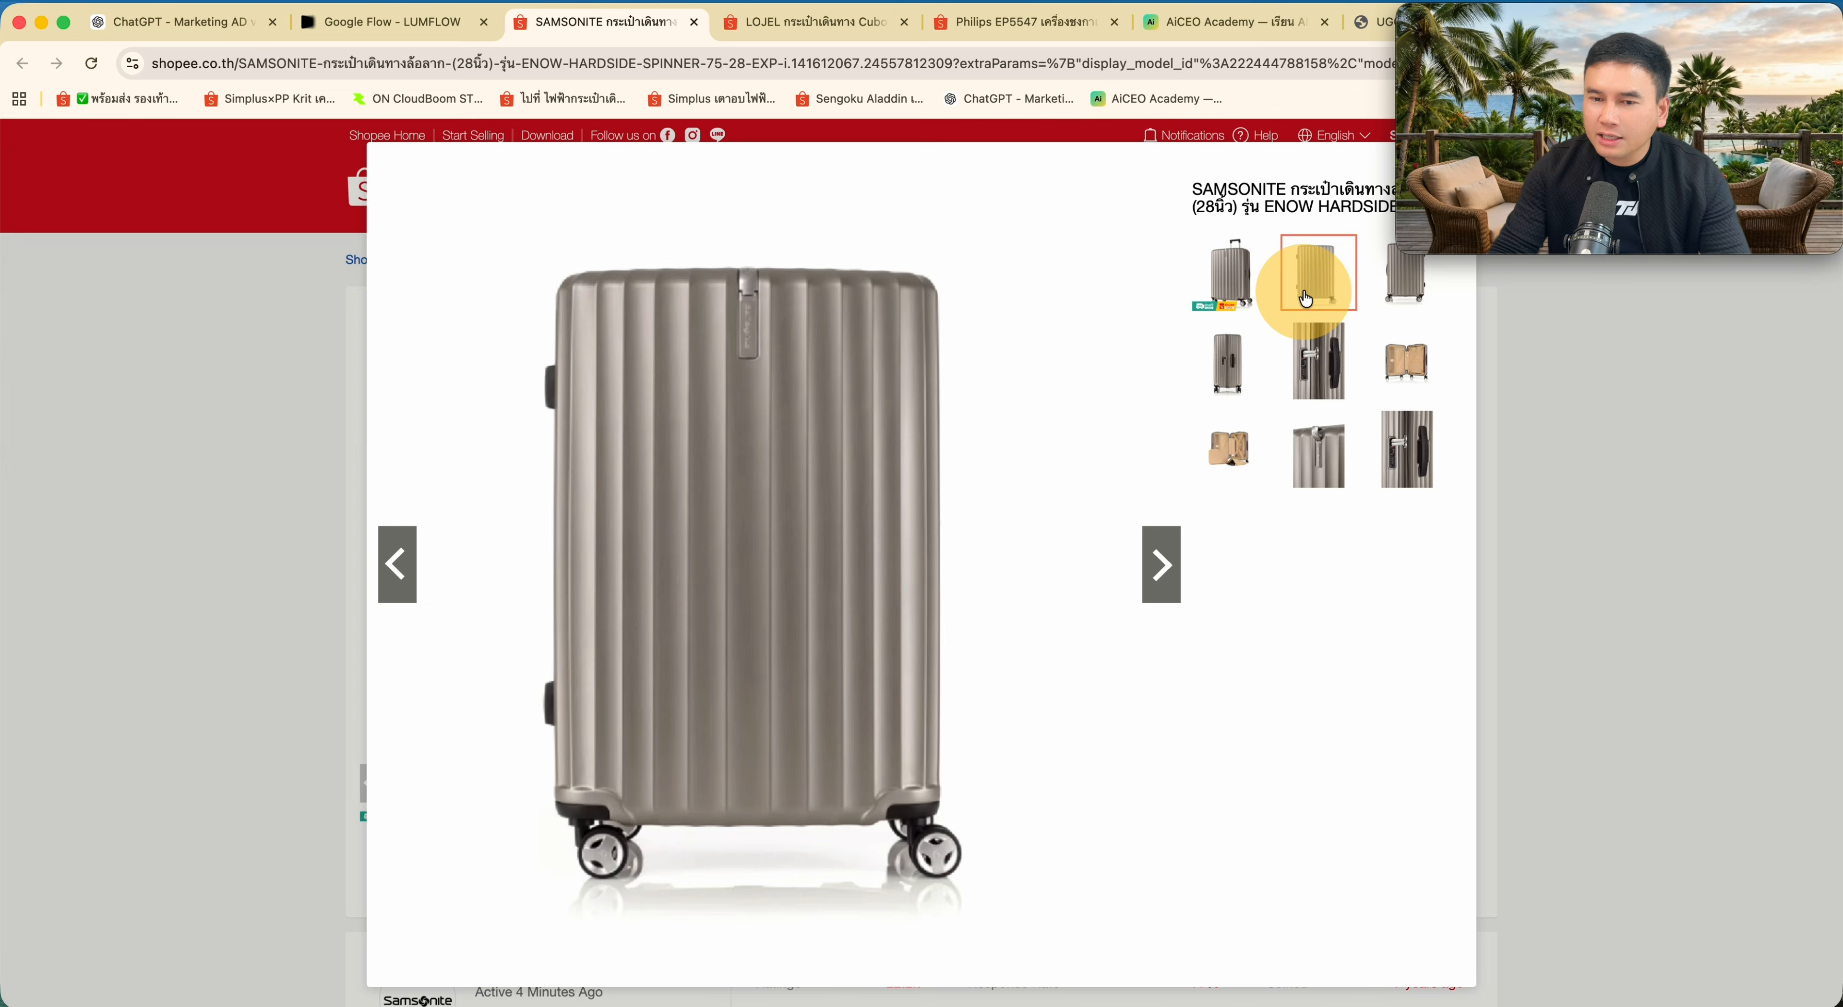
{"action": "left_click", "coordinate": [1395, 293]}
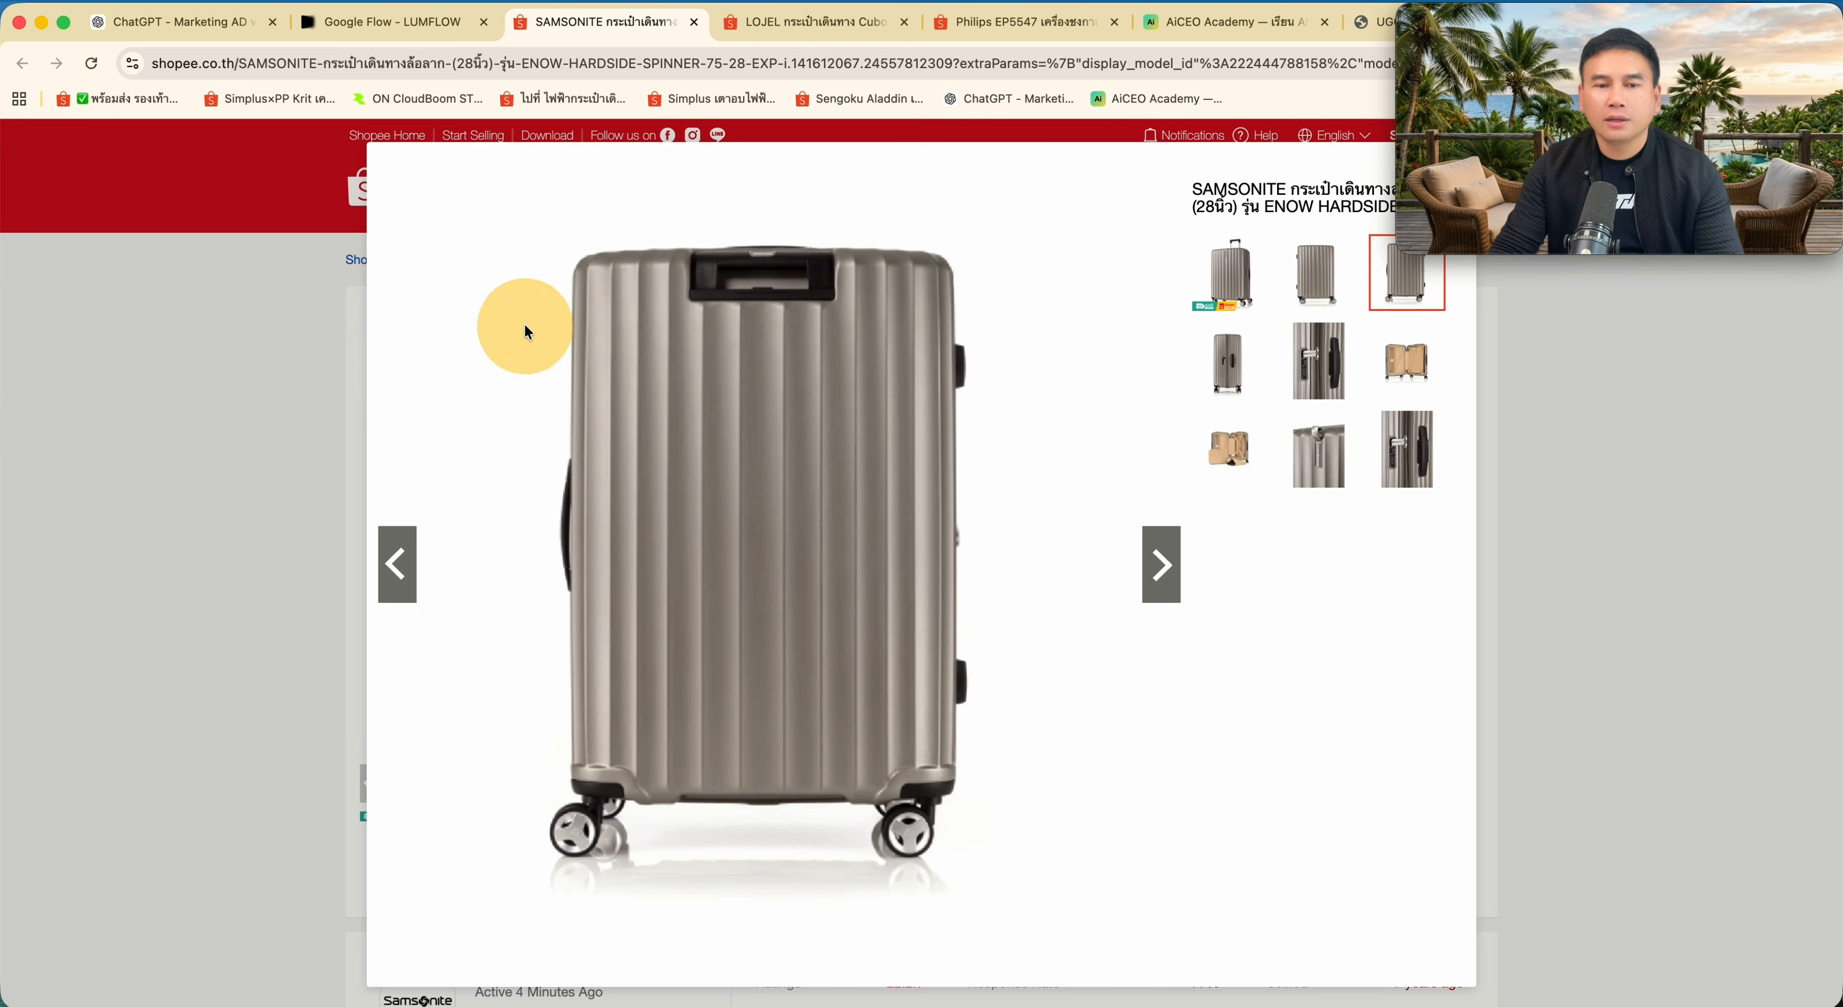
{"action": "left_click", "coordinate": [324, 336]}
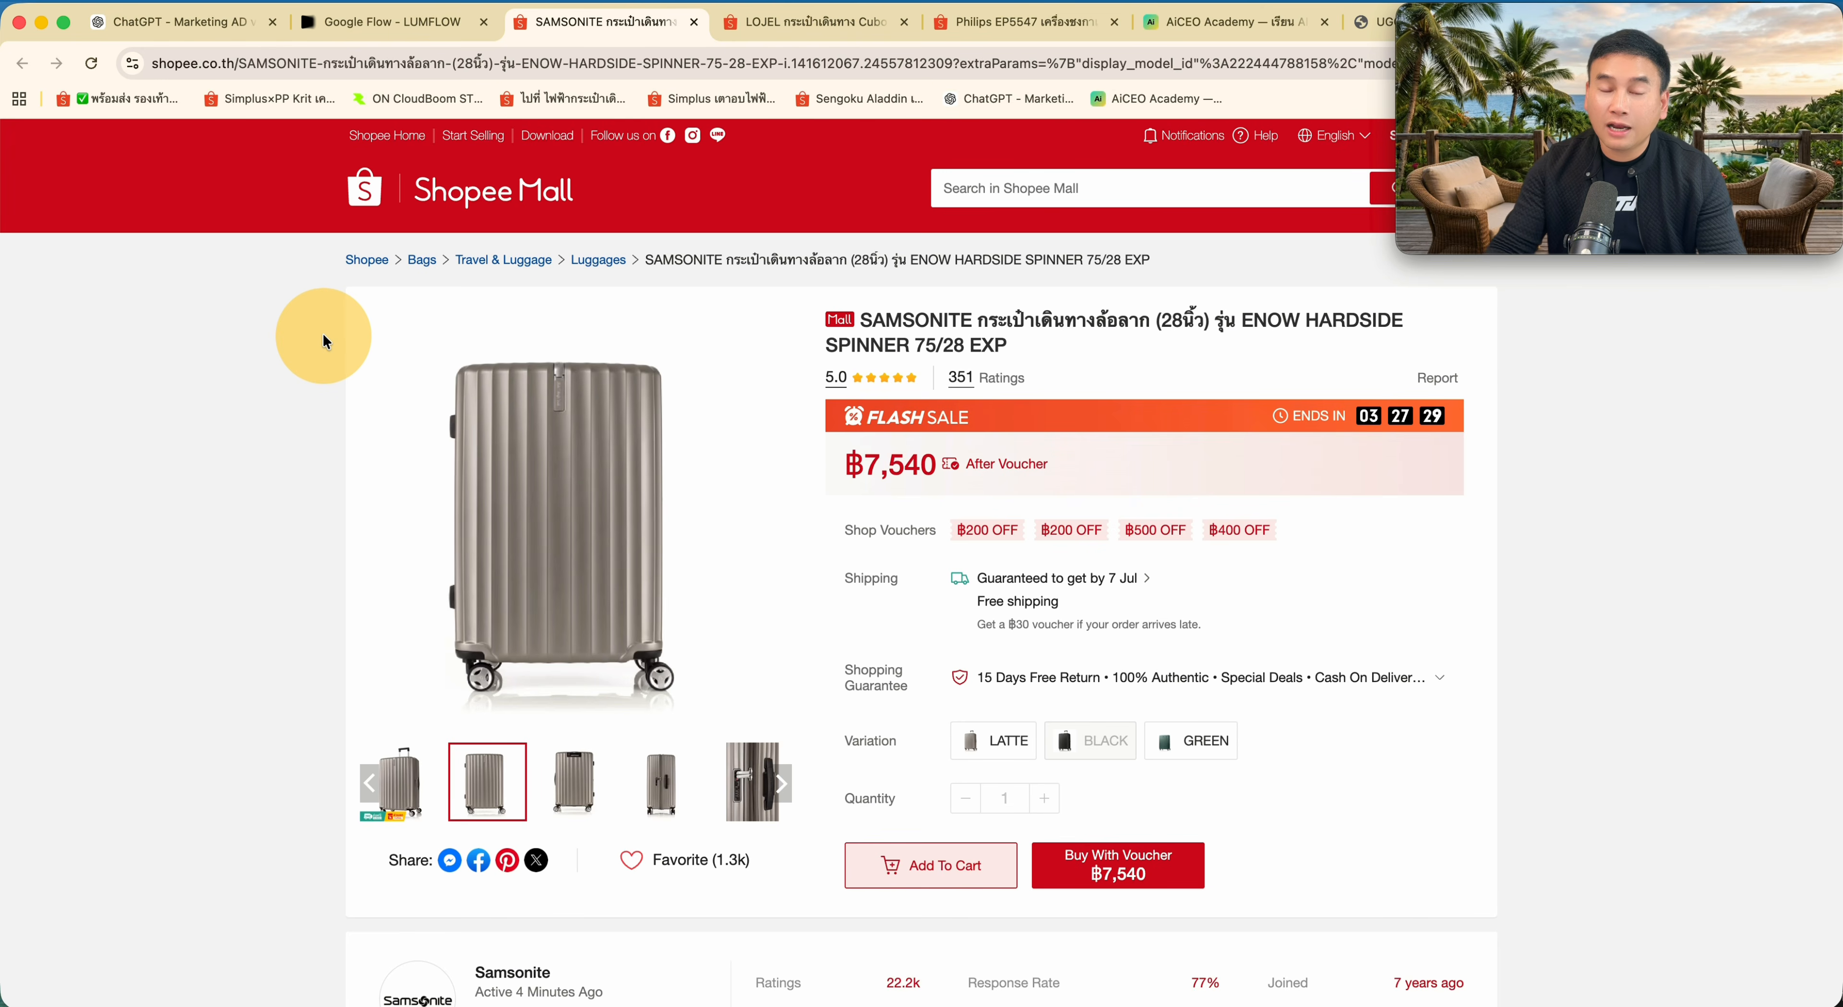
- Save the suitcase's front photo and both open-interior photos to the downloads folder, and close the gallery
{"action": "left_click", "coordinate": [687, 513]}
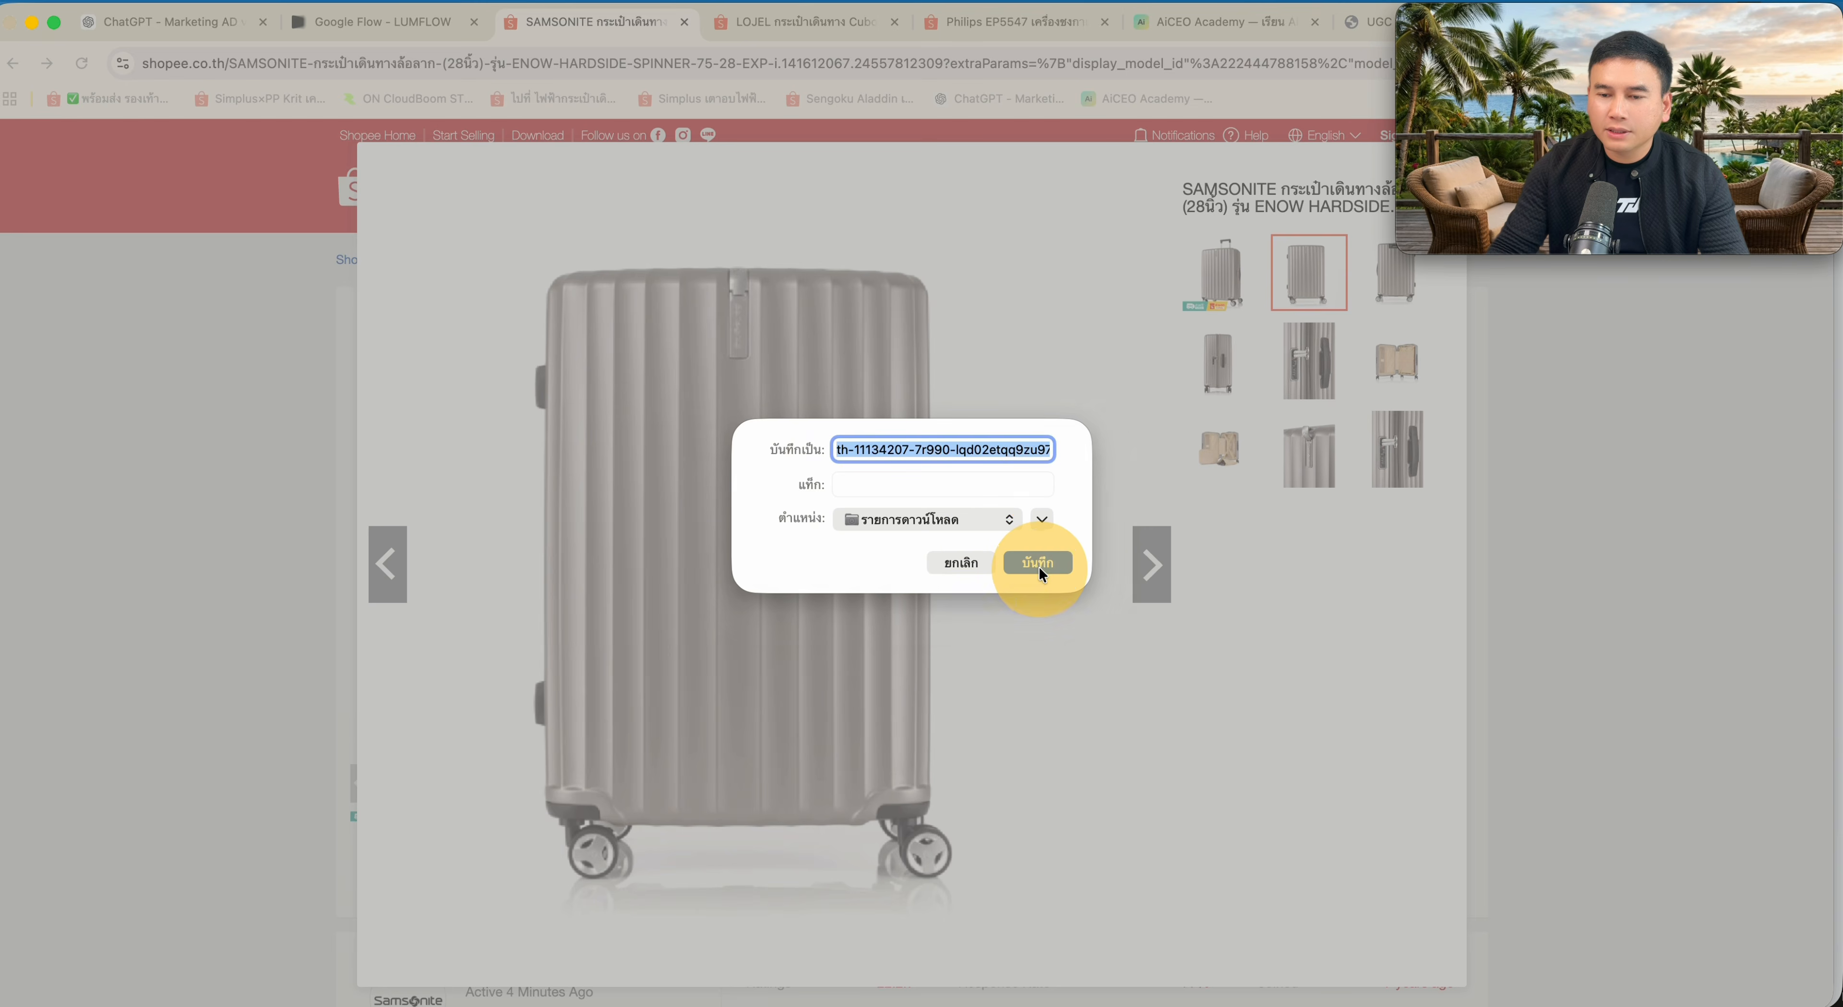
{"action": "left_click", "coordinate": [1038, 563]}
{"action": "left_click", "coordinate": [1218, 449]}
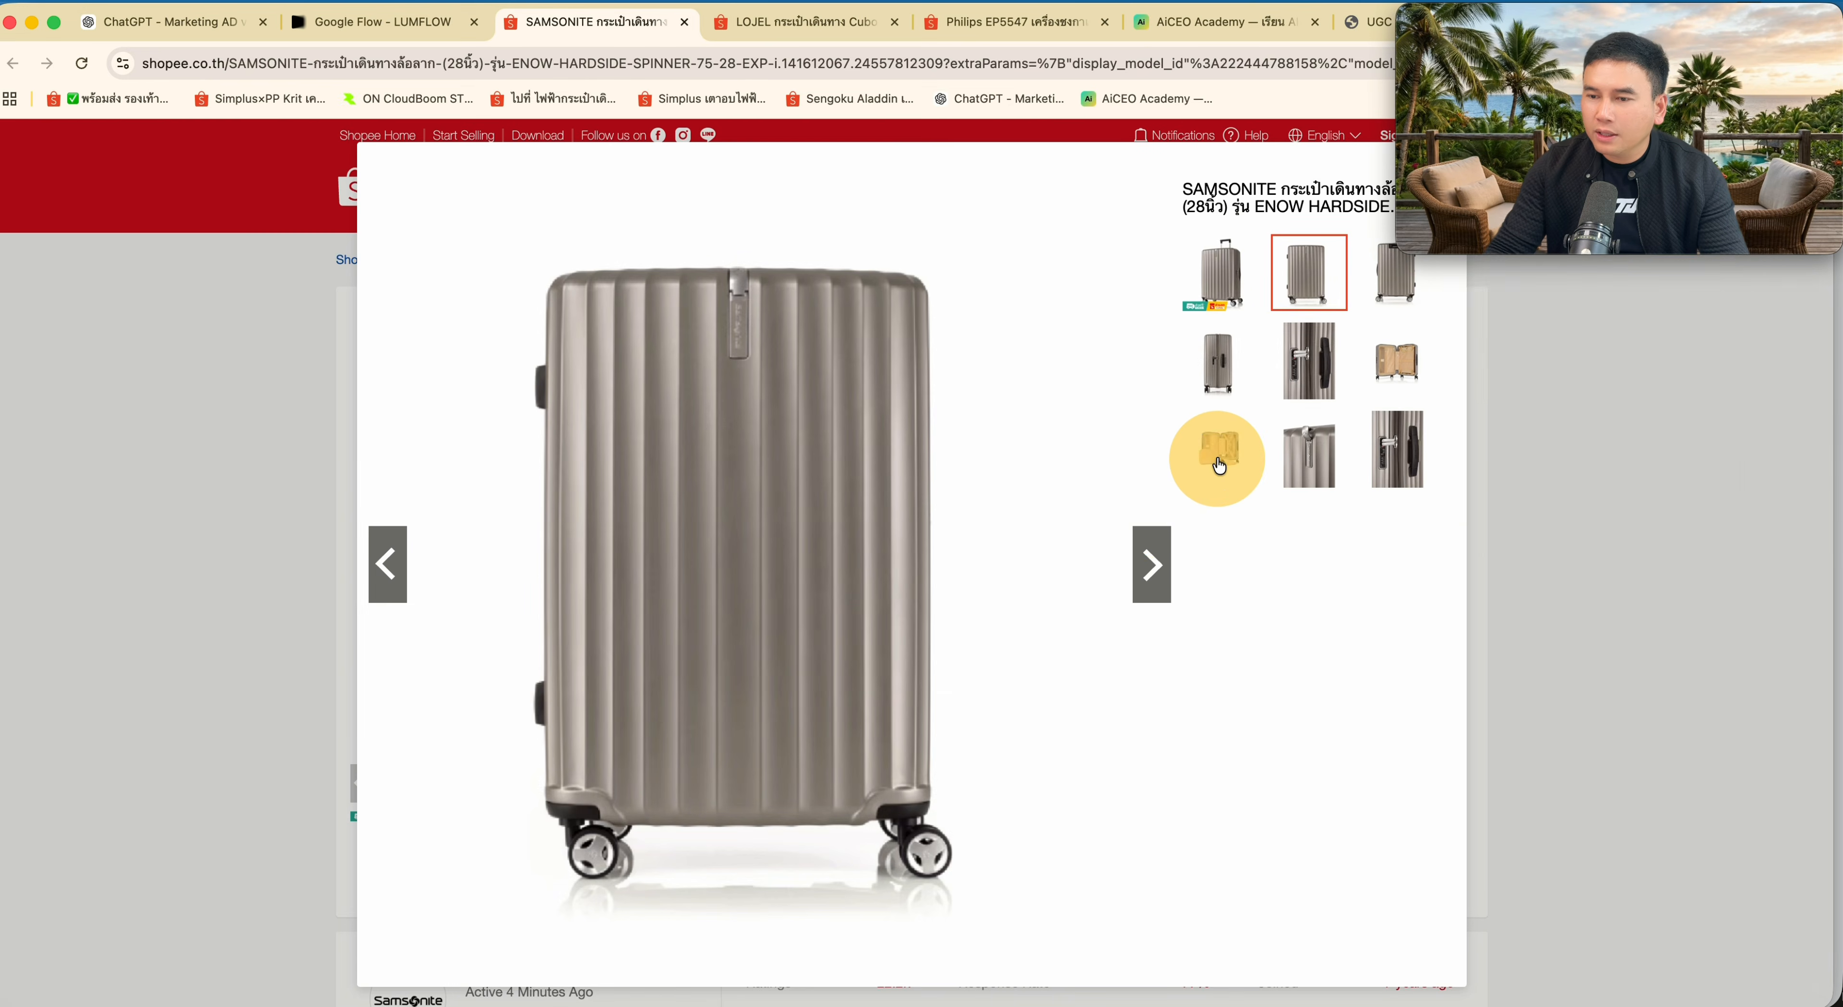
{"action": "right_click", "coordinate": [818, 457]}
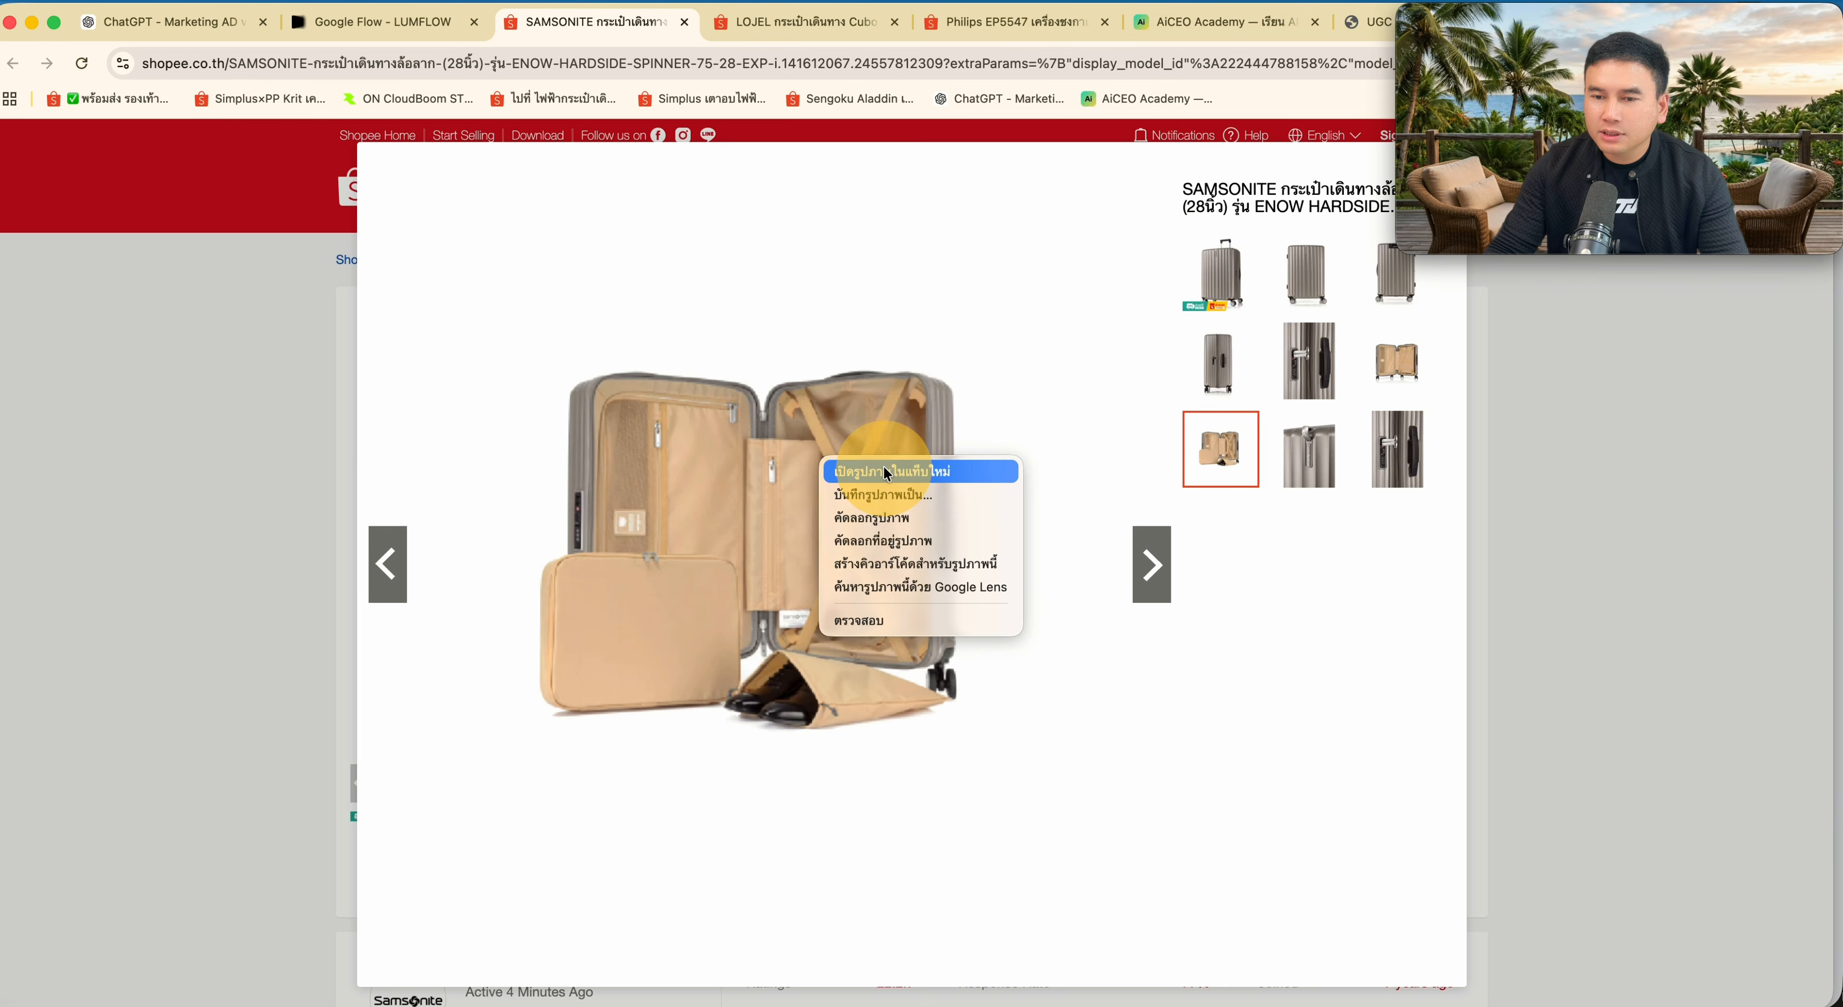
{"action": "left_click", "coordinate": [880, 495]}
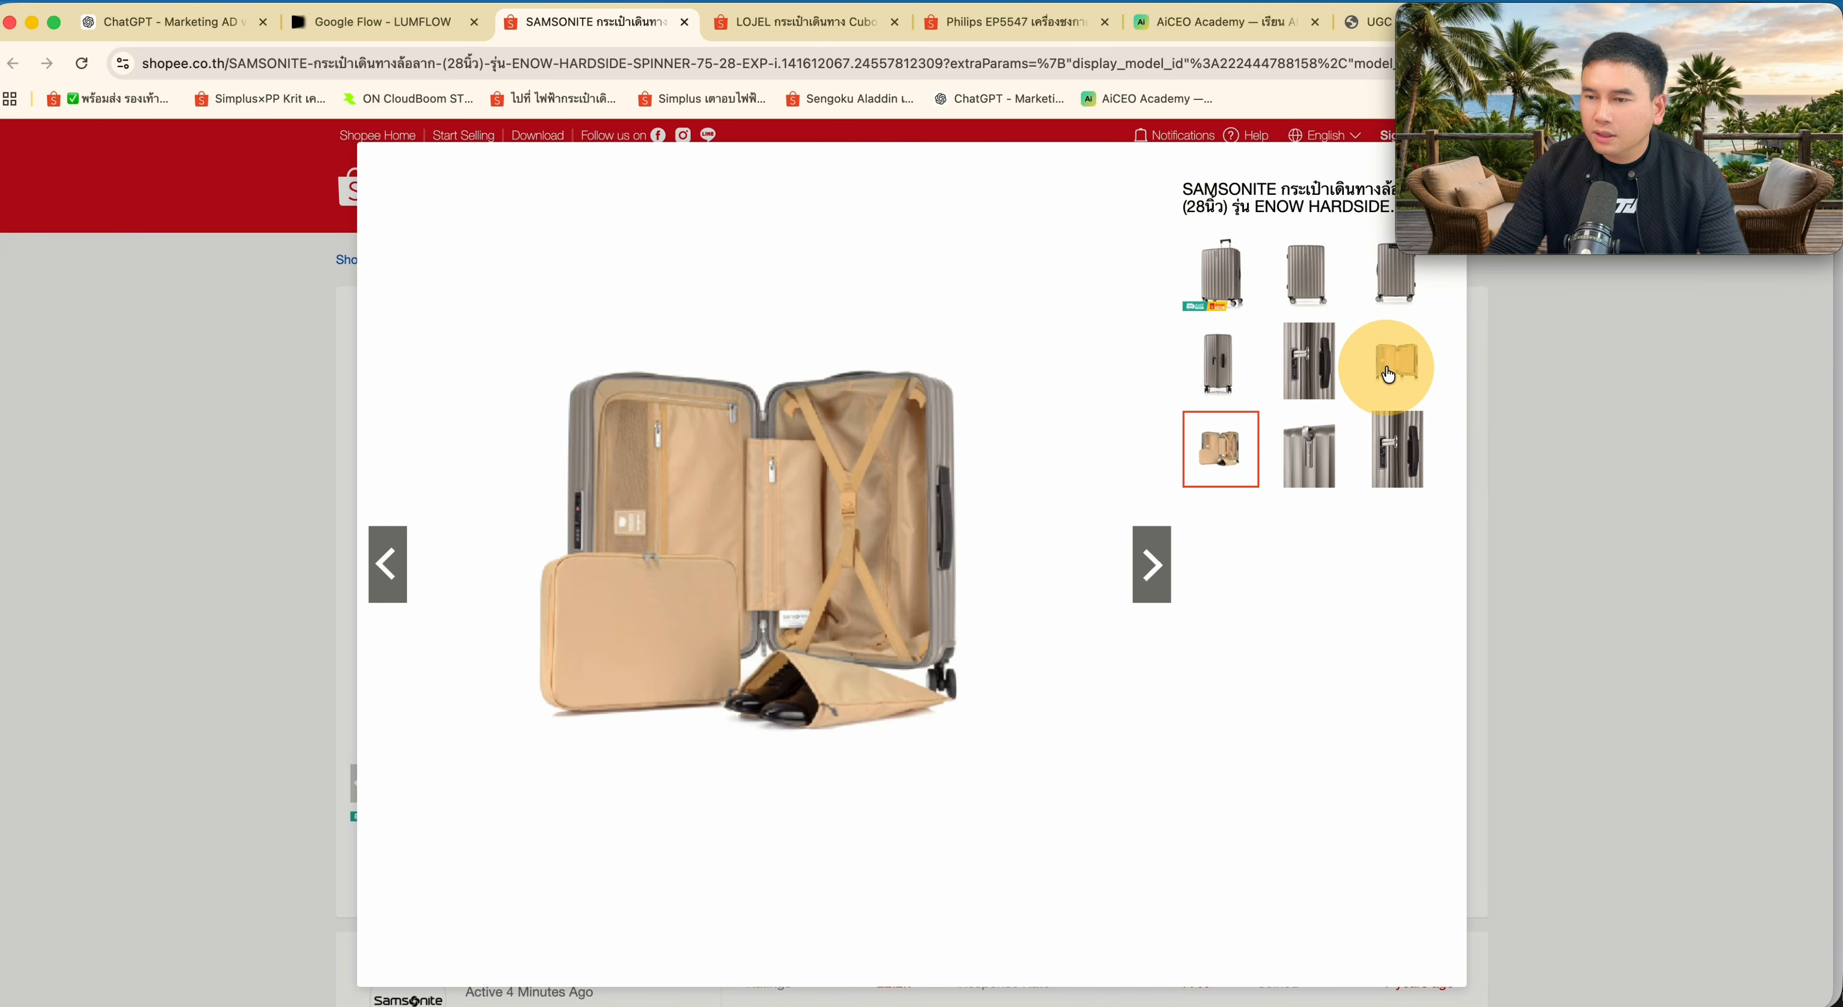
{"action": "left_click", "coordinate": [1397, 361]}
{"action": "right_click", "coordinate": [808, 486]}
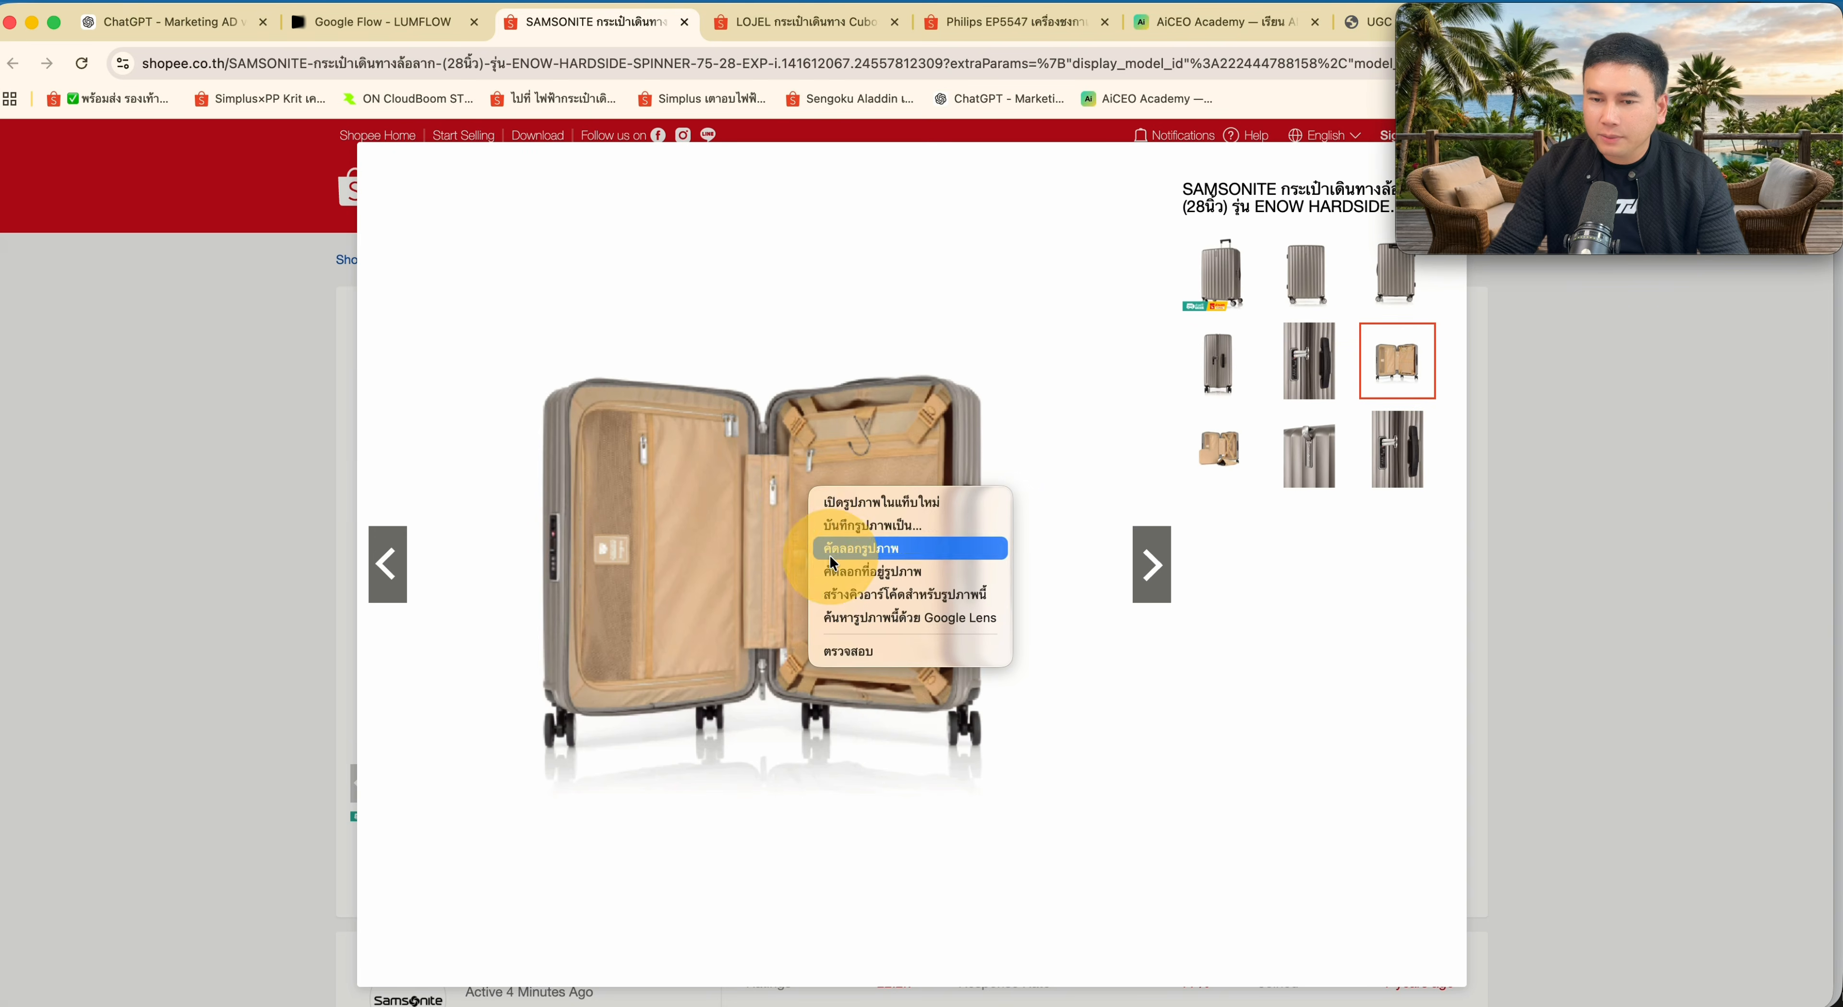
{"action": "left_click", "coordinate": [858, 525]}
{"action": "left_click", "coordinate": [1035, 569]}
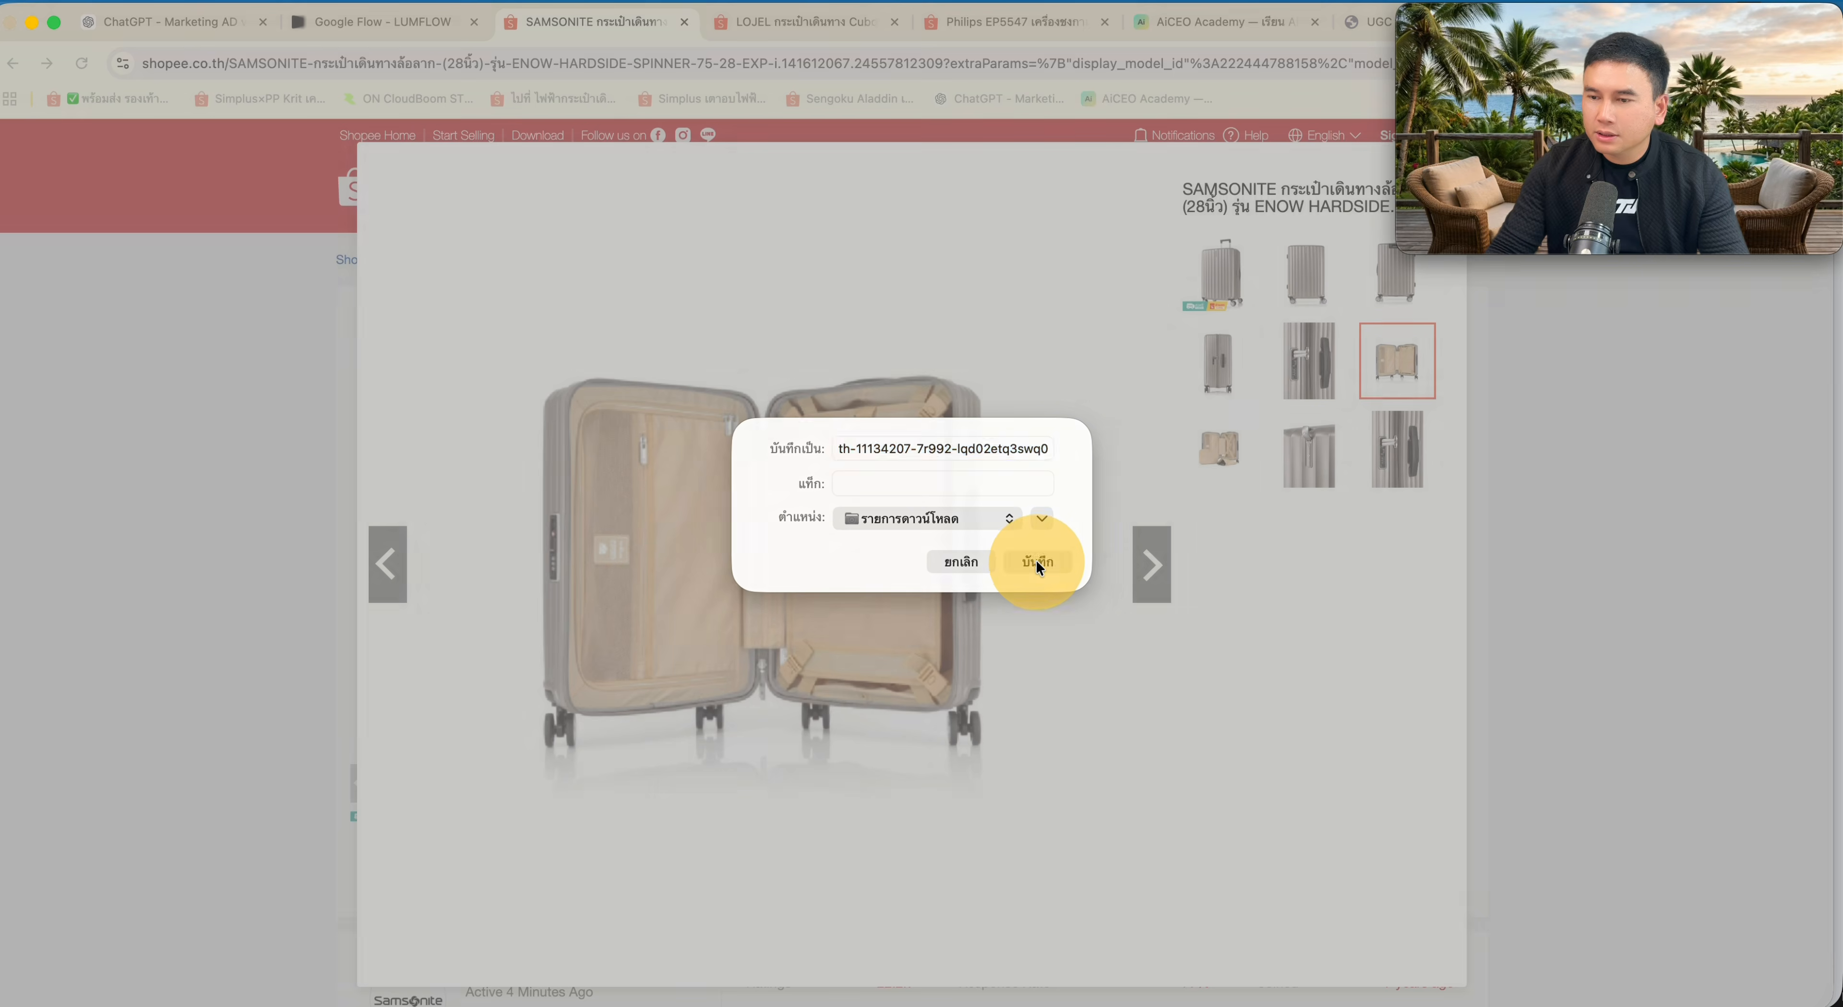
{"action": "left_click", "coordinate": [304, 271]}
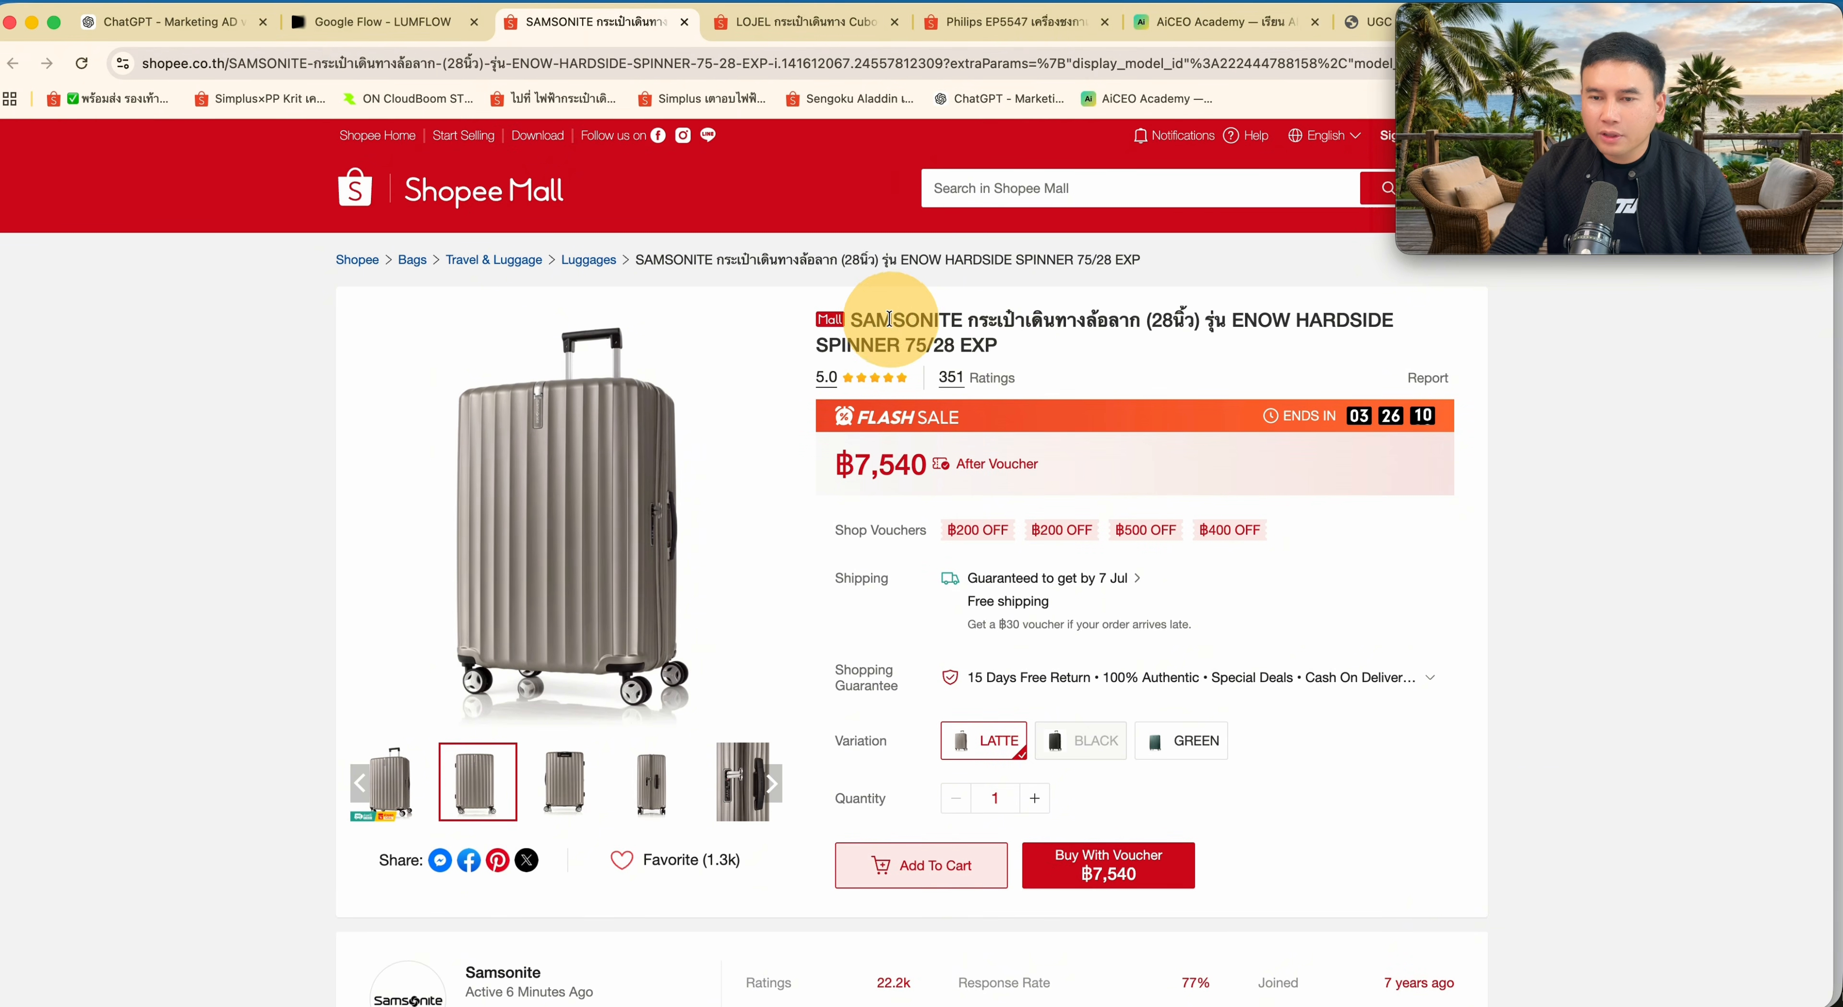
- Copy the web address of the Samsonite suitcase product page
{"action": "left_click_drag", "start_coordinate": [848, 320], "coordinate": [1057, 348]}
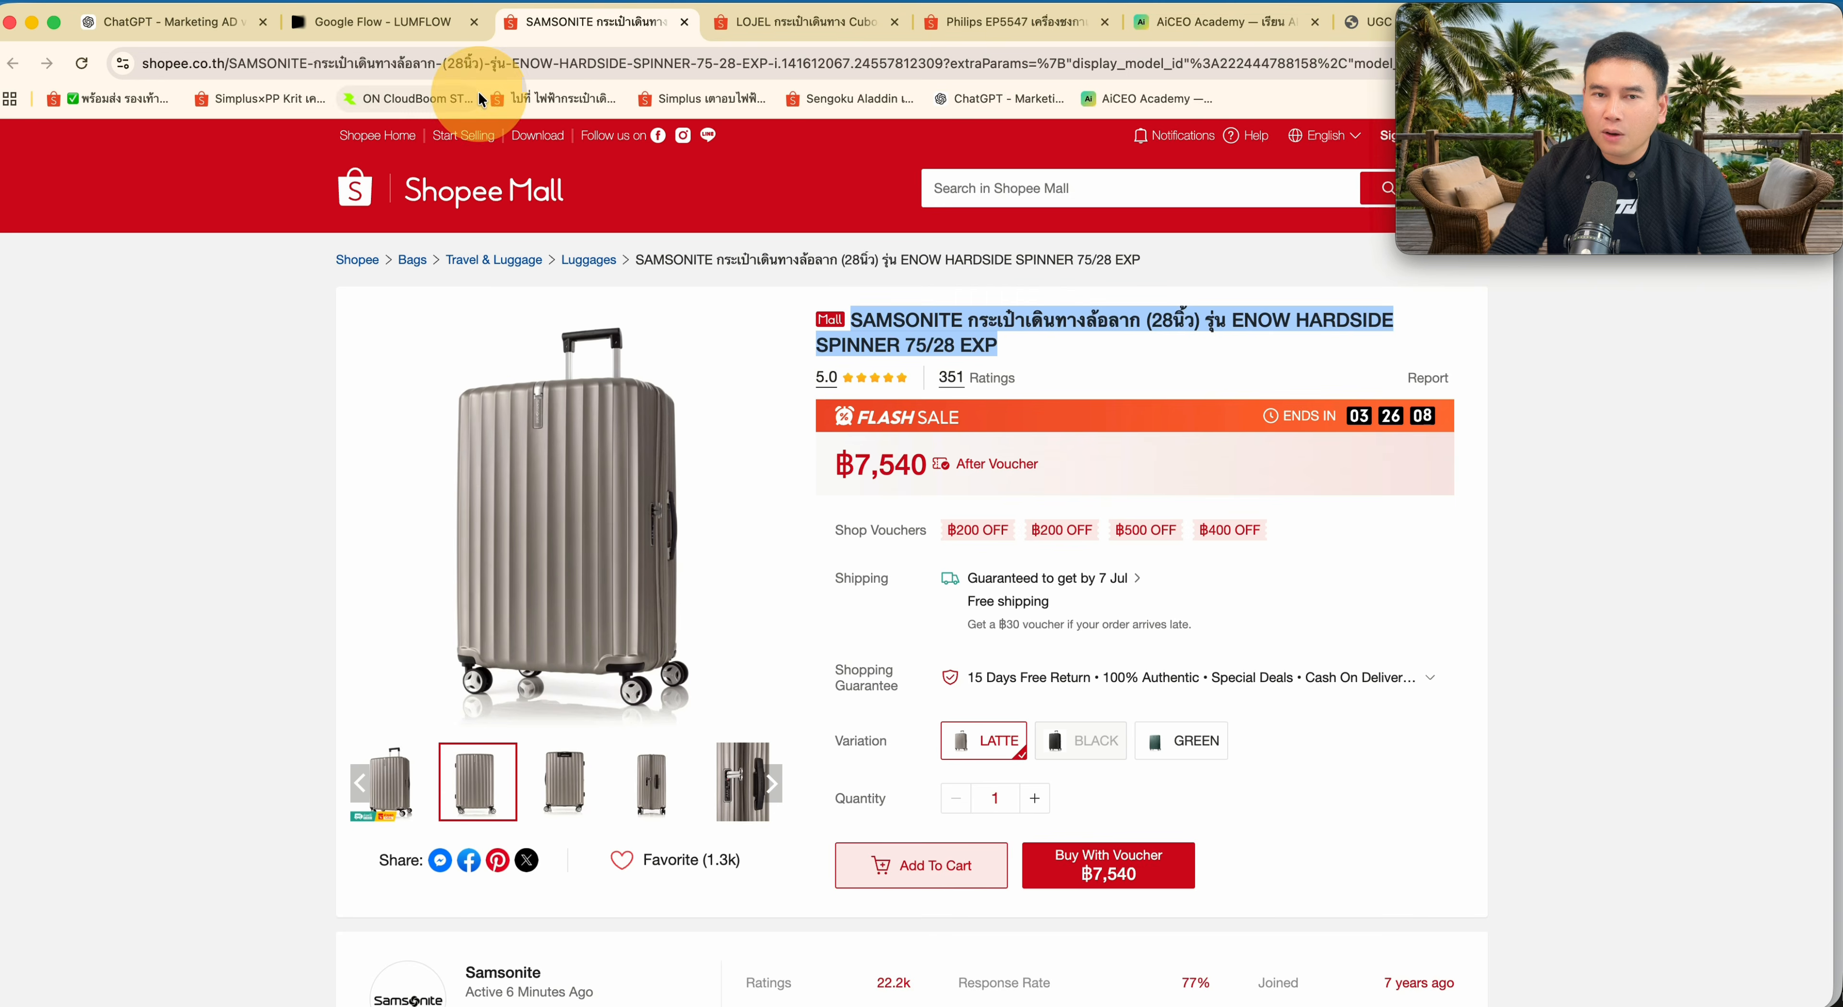
{"action": "left_click", "coordinate": [558, 62]}
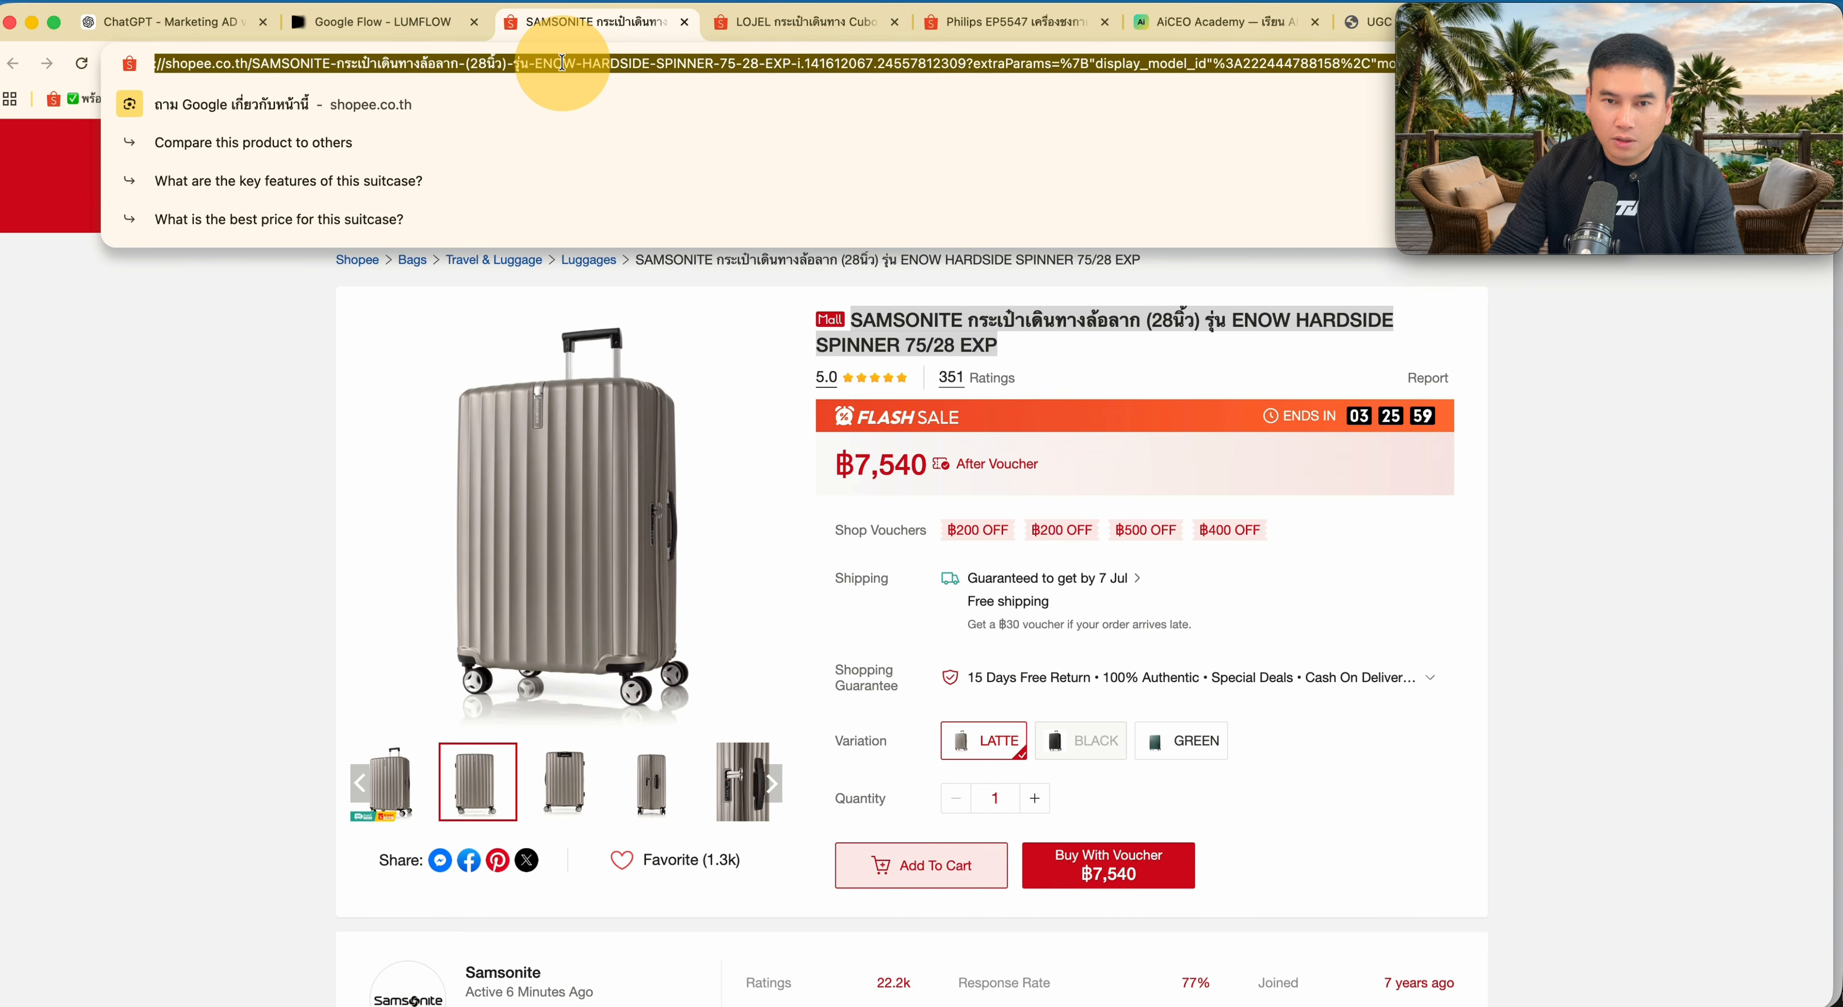
{"action": "right_click", "coordinate": [560, 62]}
{"action": "left_click", "coordinate": [628, 235]}
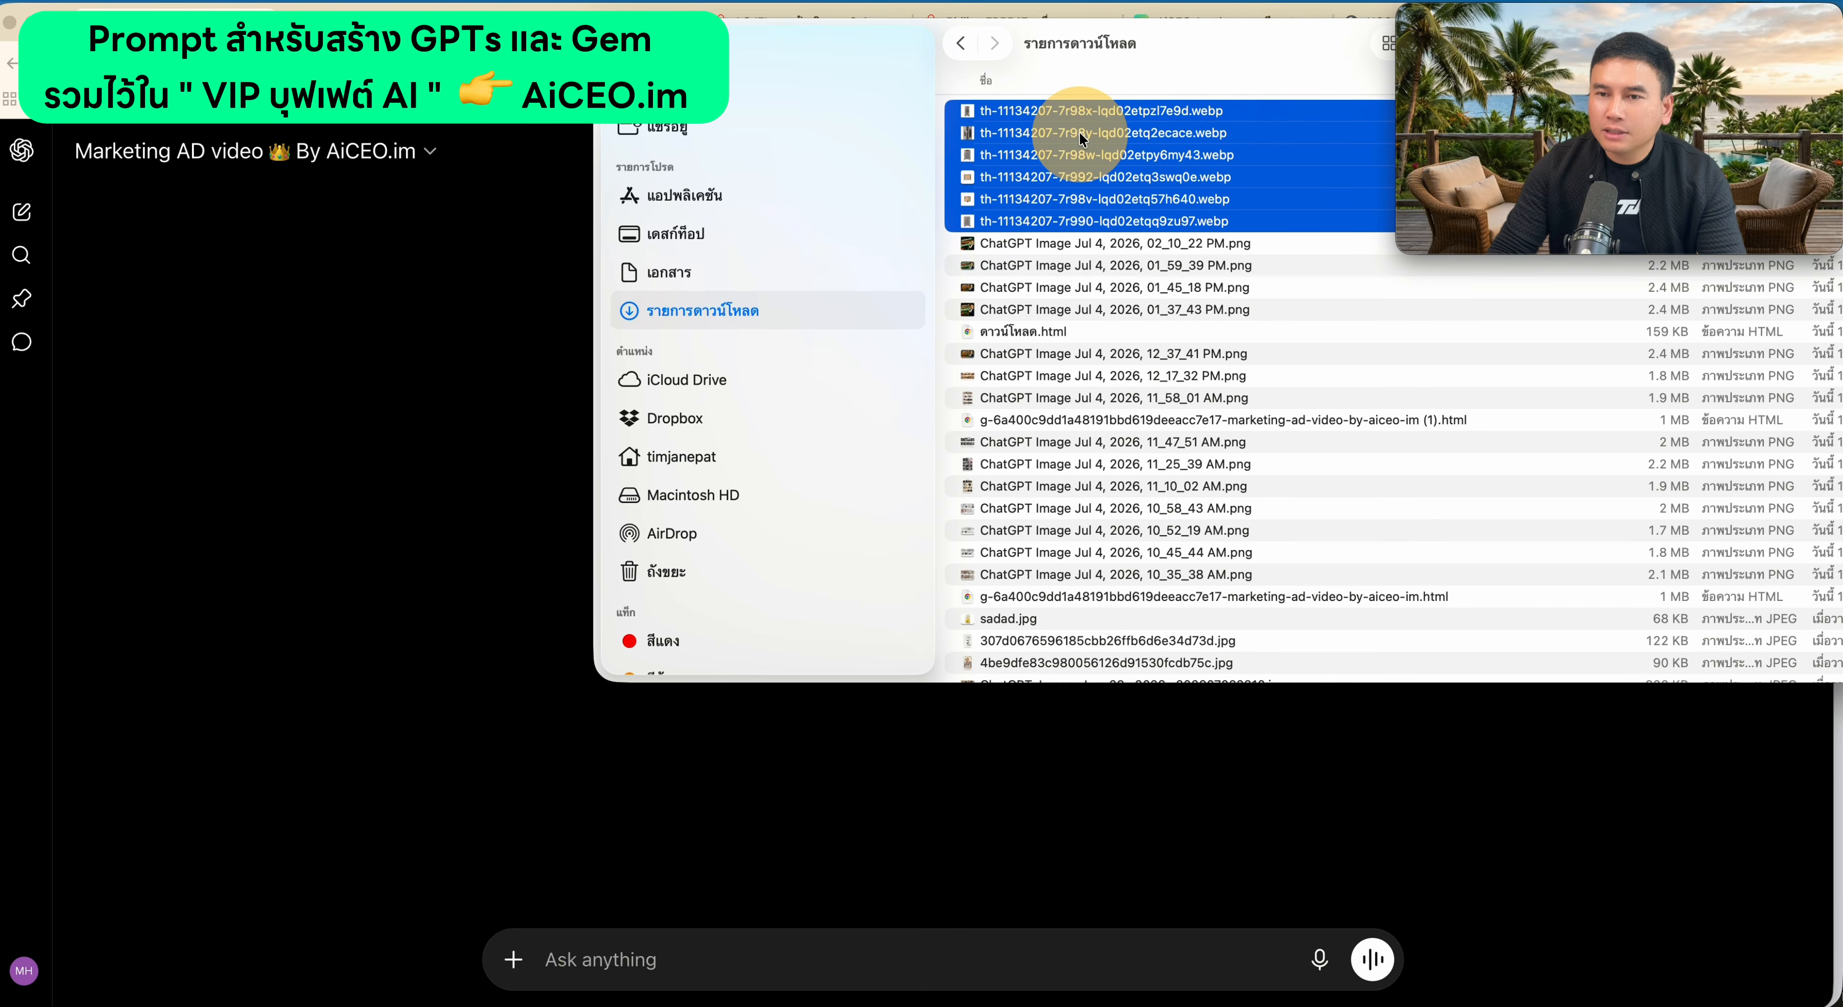
- In the Marketing AD video GPT in ChatGPT, attach the six downloaded suitcase photos, paste the product link and add the model's face photo
{"action": "left_click_drag", "start_coordinate": [1083, 139], "coordinate": [458, 609]}
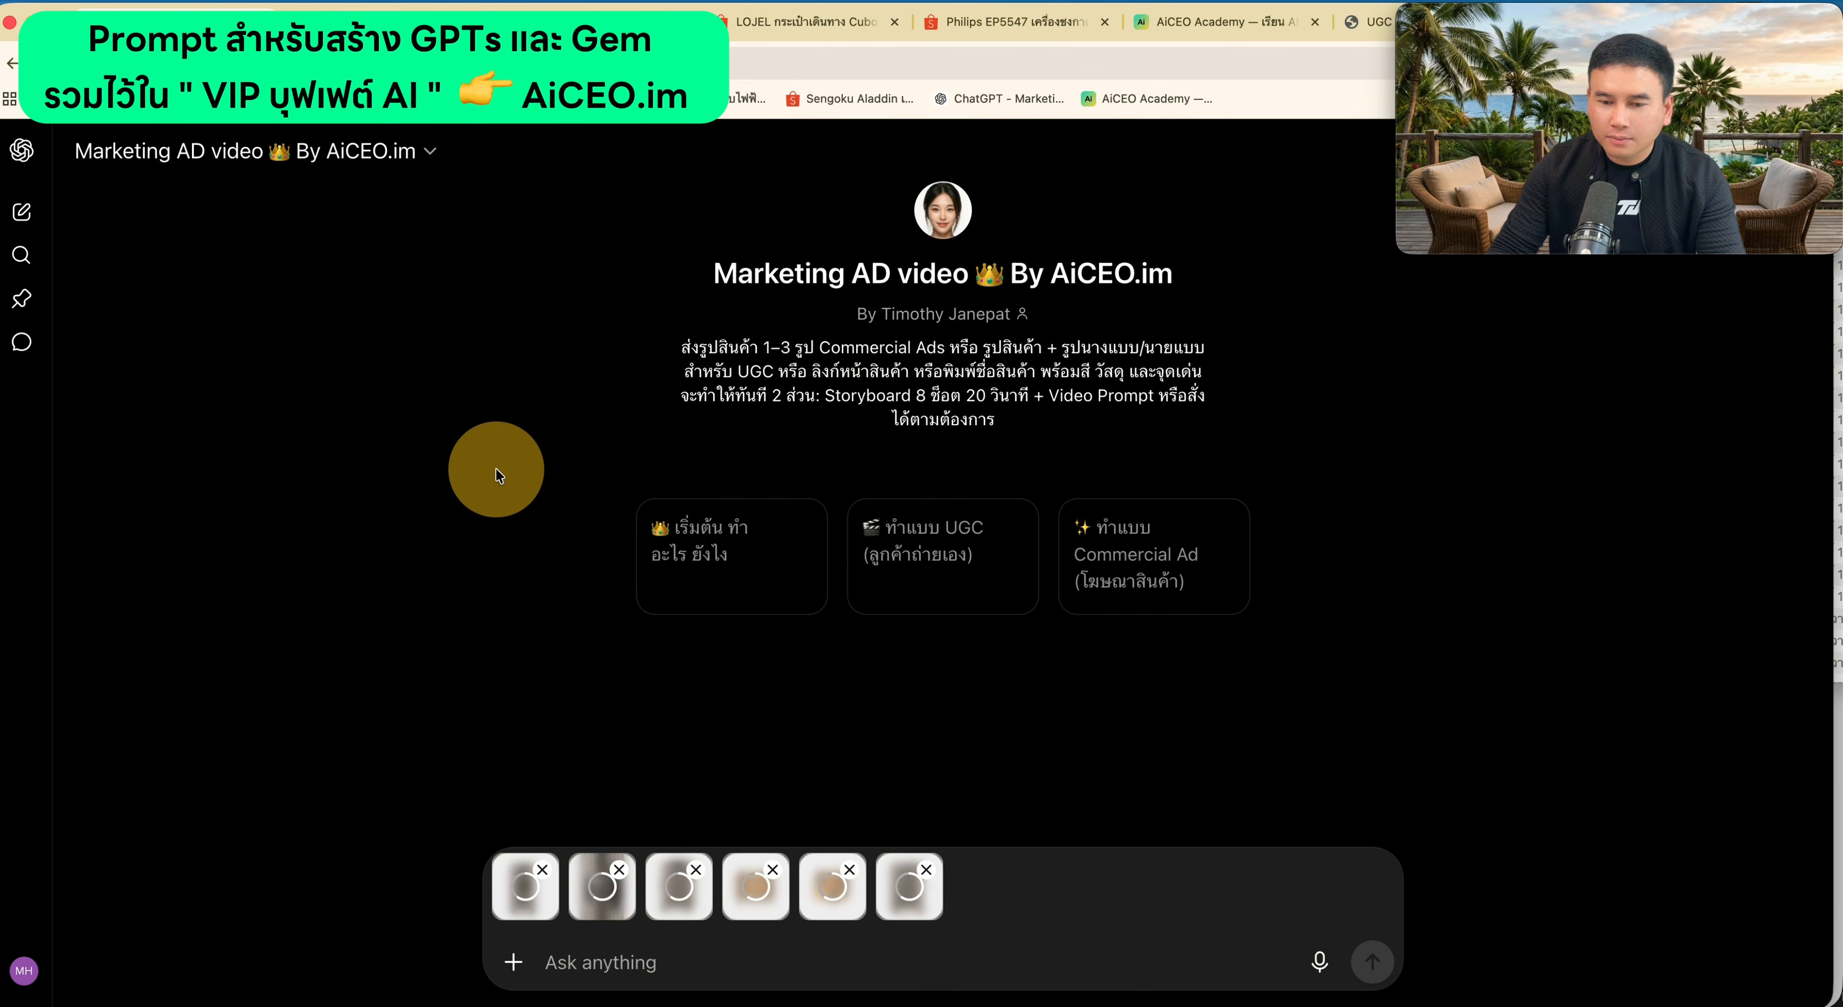
{"action": "key", "text": "super+v"}
{"action": "key", "text": "super+minus"}
{"action": "left_click", "coordinate": [561, 966]}
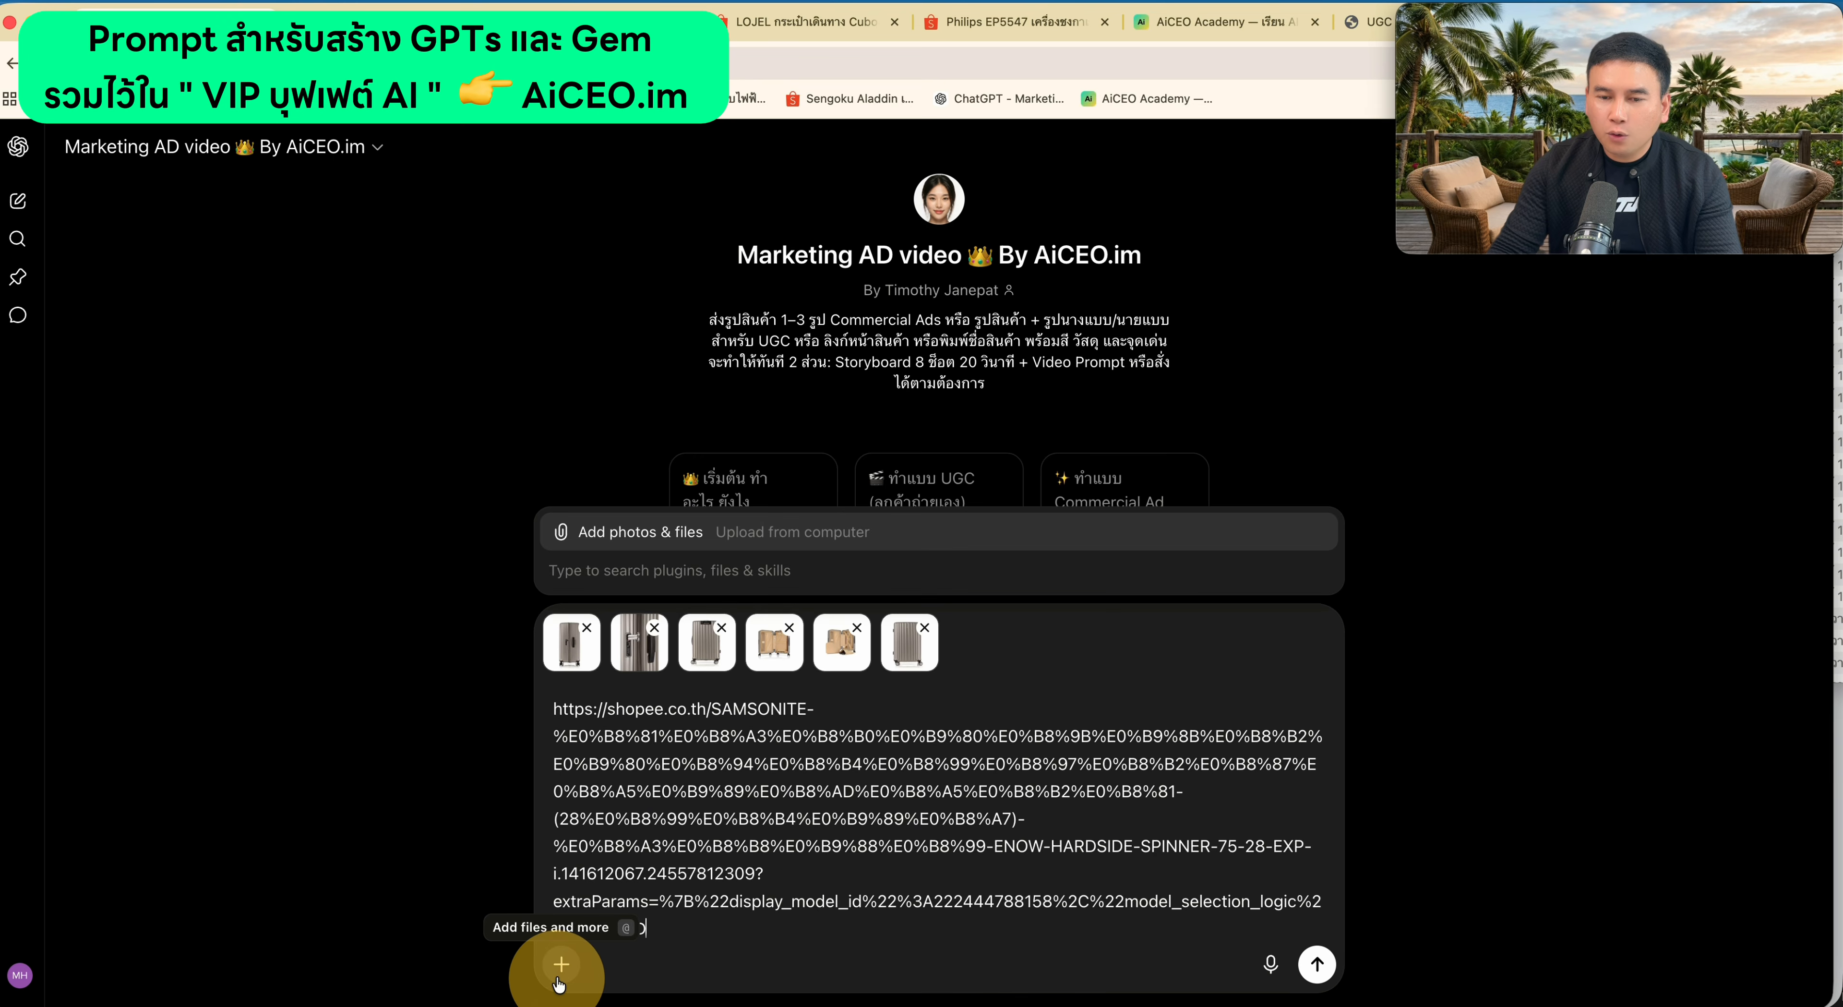
{"action": "left_click", "coordinate": [628, 540]}
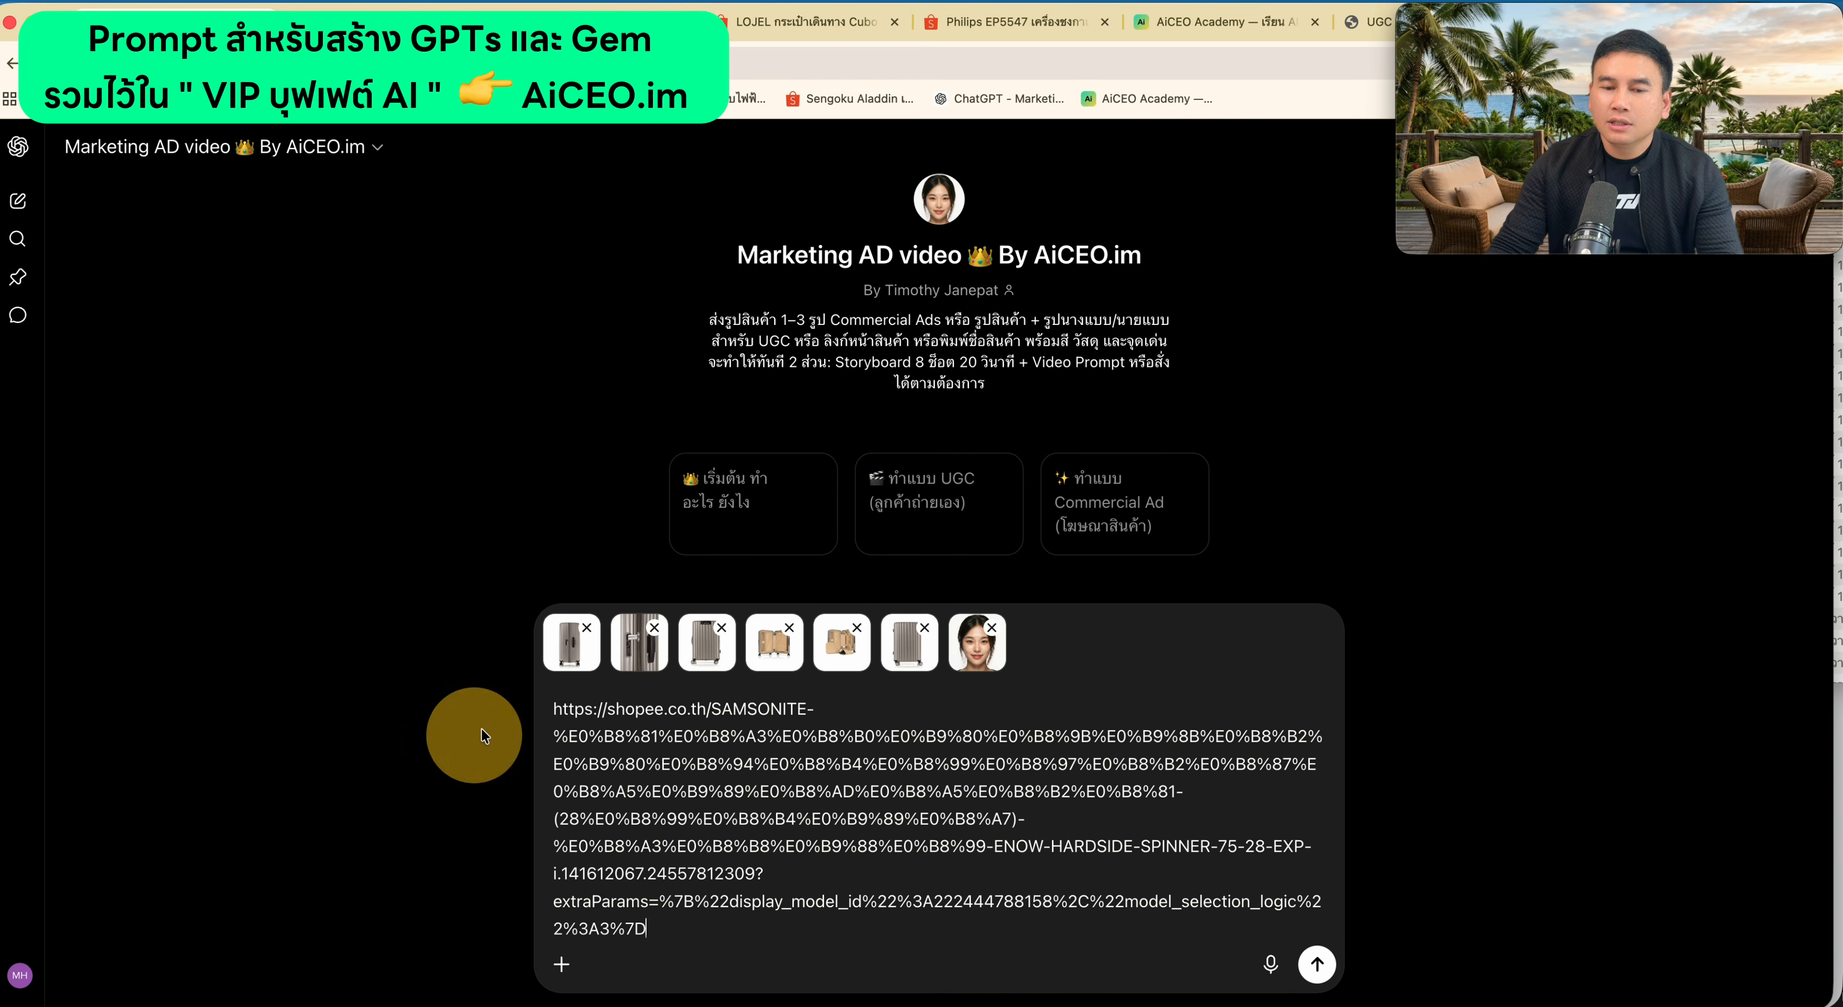
- Insert "นางแบบใส่เสื้อสีครีม และเทา silver" above the product link and submit the UGC-style request
{"action": "left_click", "coordinate": [556, 709]}
{"action": "key", "text": "super+v"}
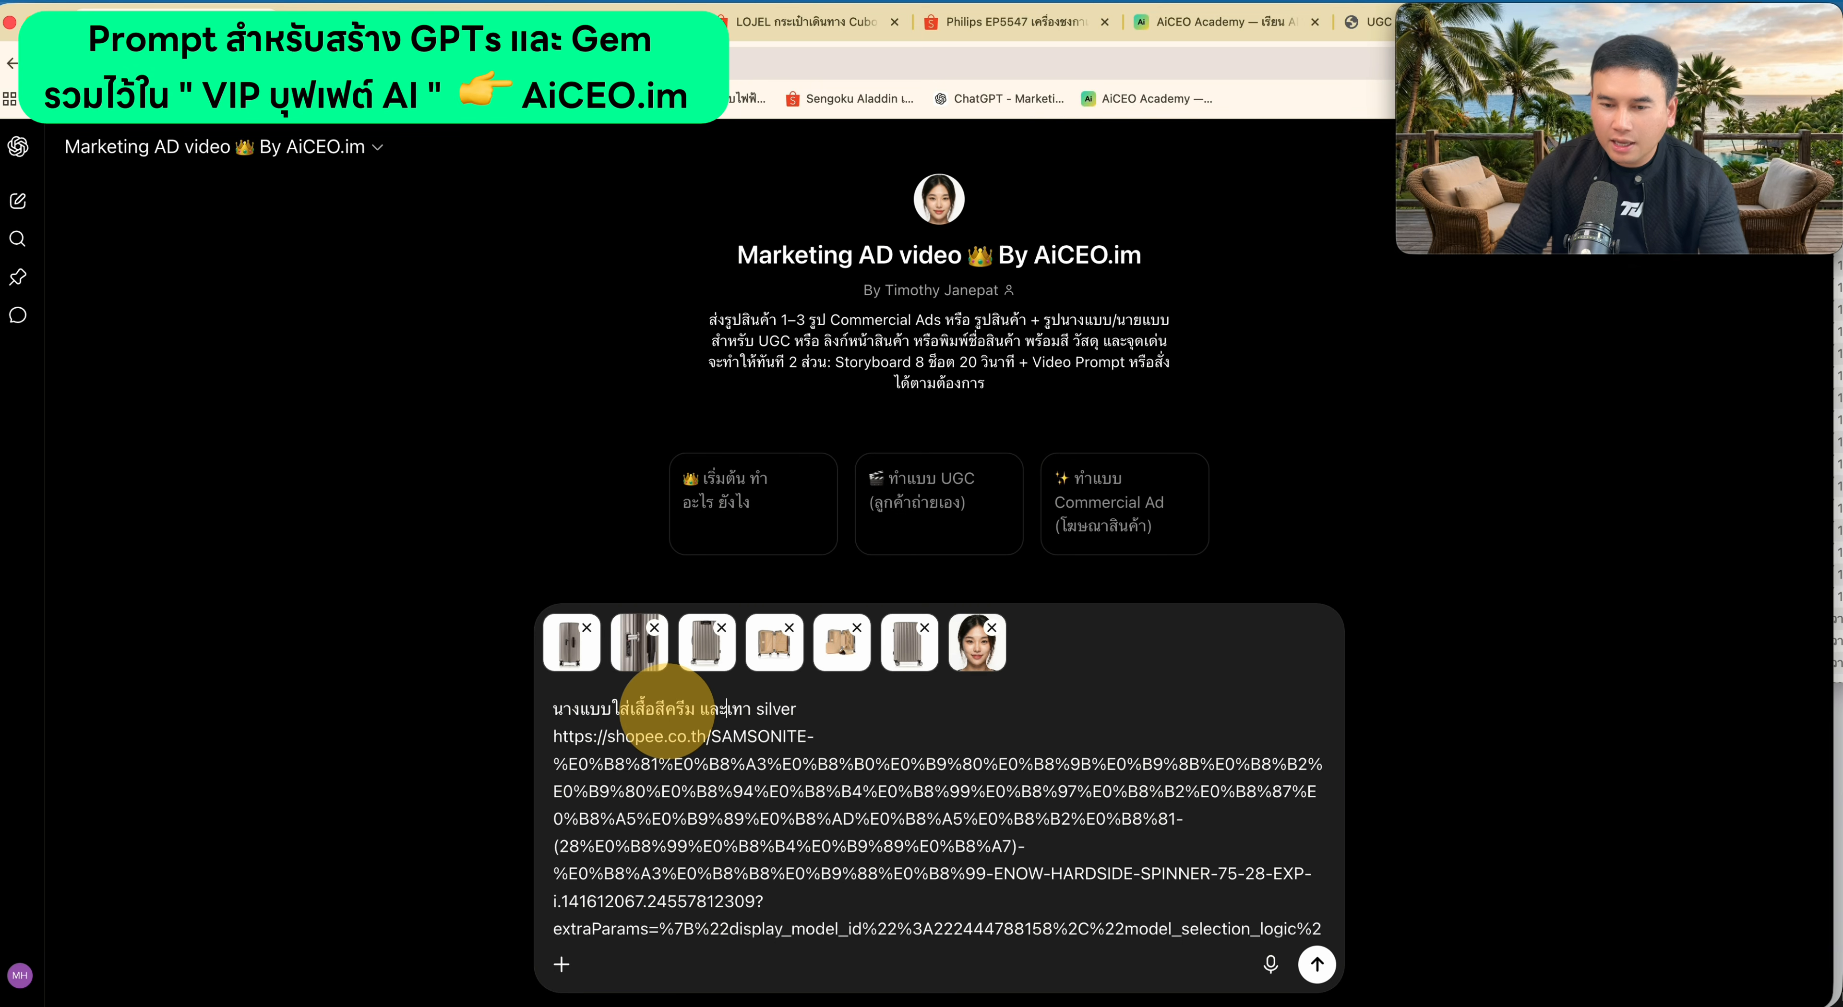
{"action": "key", "text": "Return"}
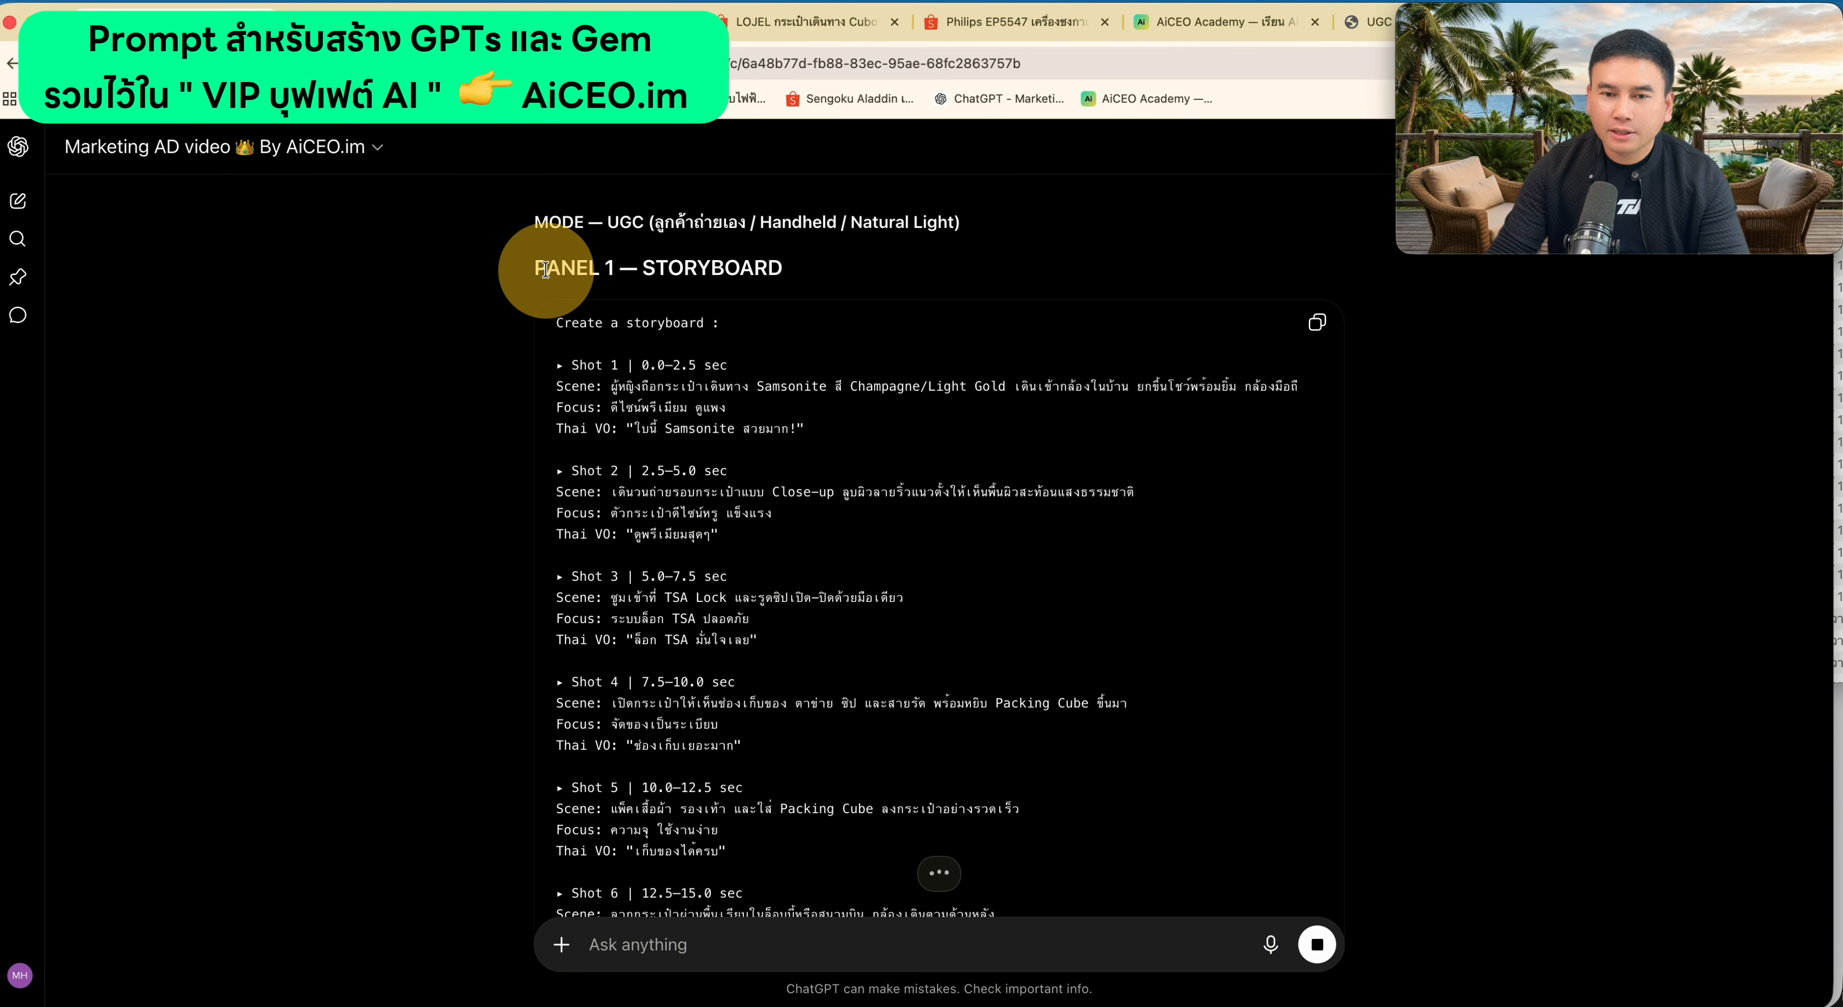
- Review the generated storyboard and video prompts, and copy the complete Panel 1 storyboard prompt
{"action": "left_click_drag", "start_coordinate": [639, 269], "coordinate": [812, 276]}
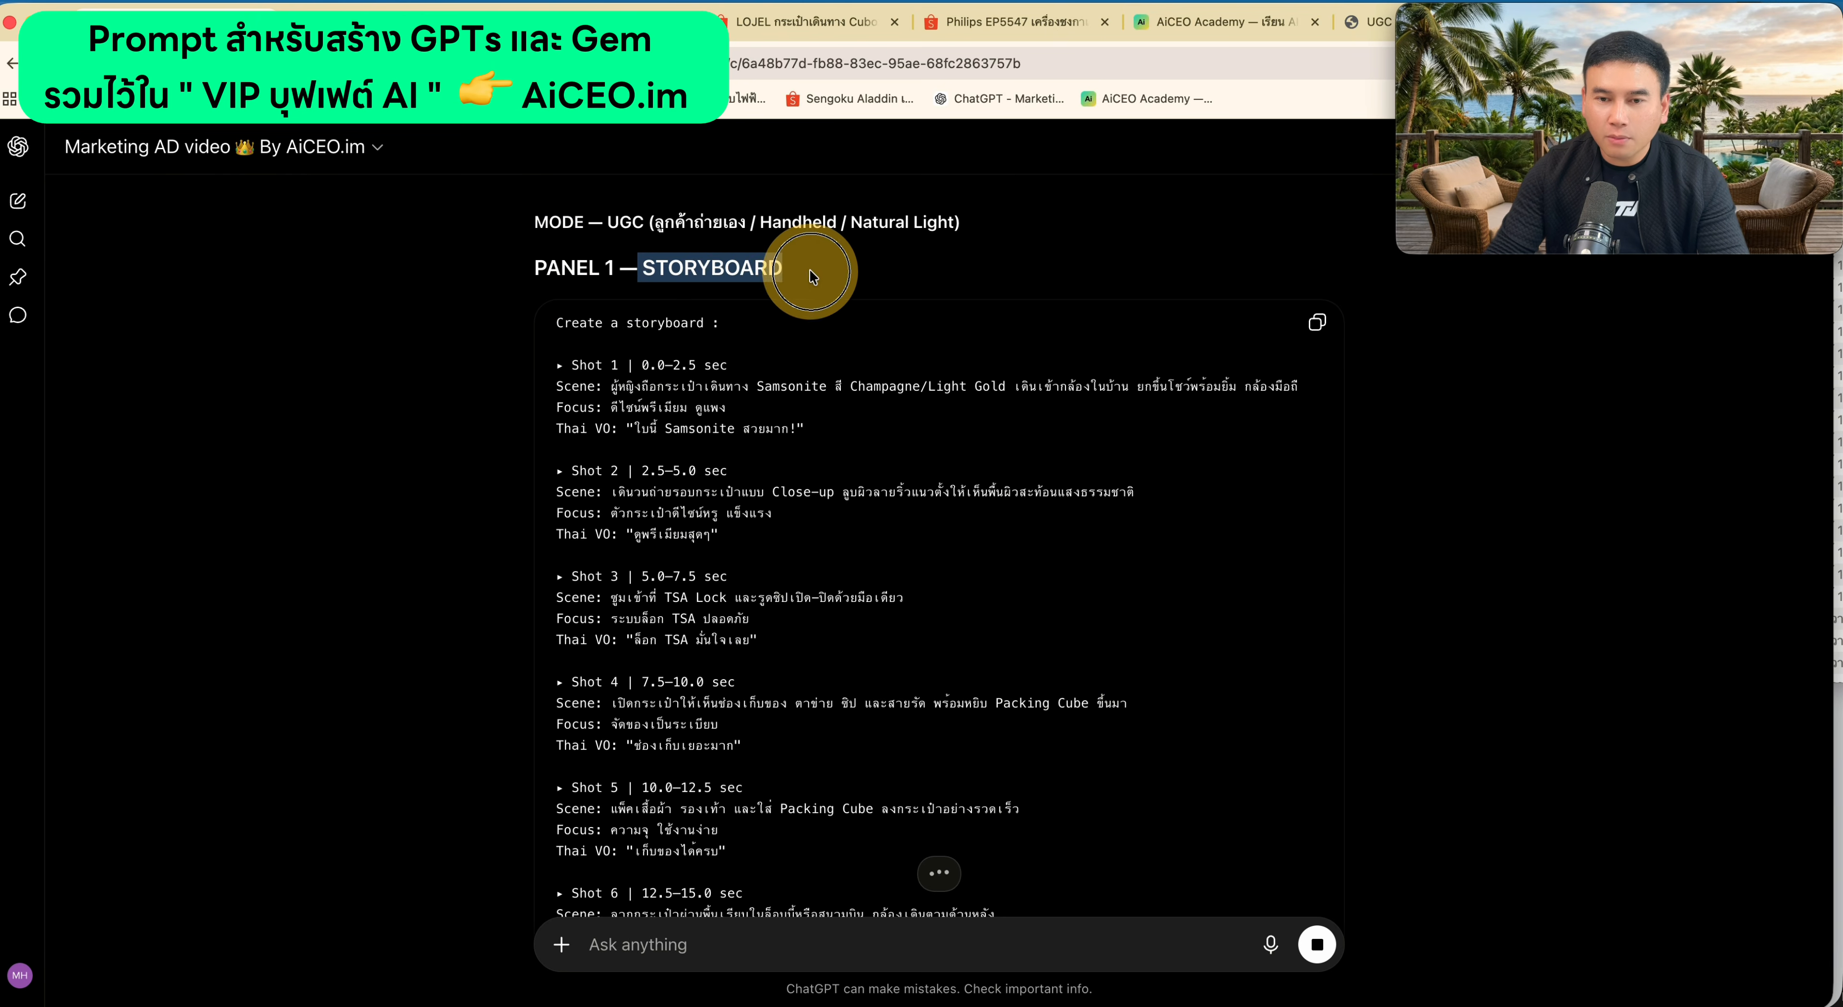
{"action": "scroll", "coordinate": [802, 287], "scroll_direction": "down", "scroll_amount": 15}
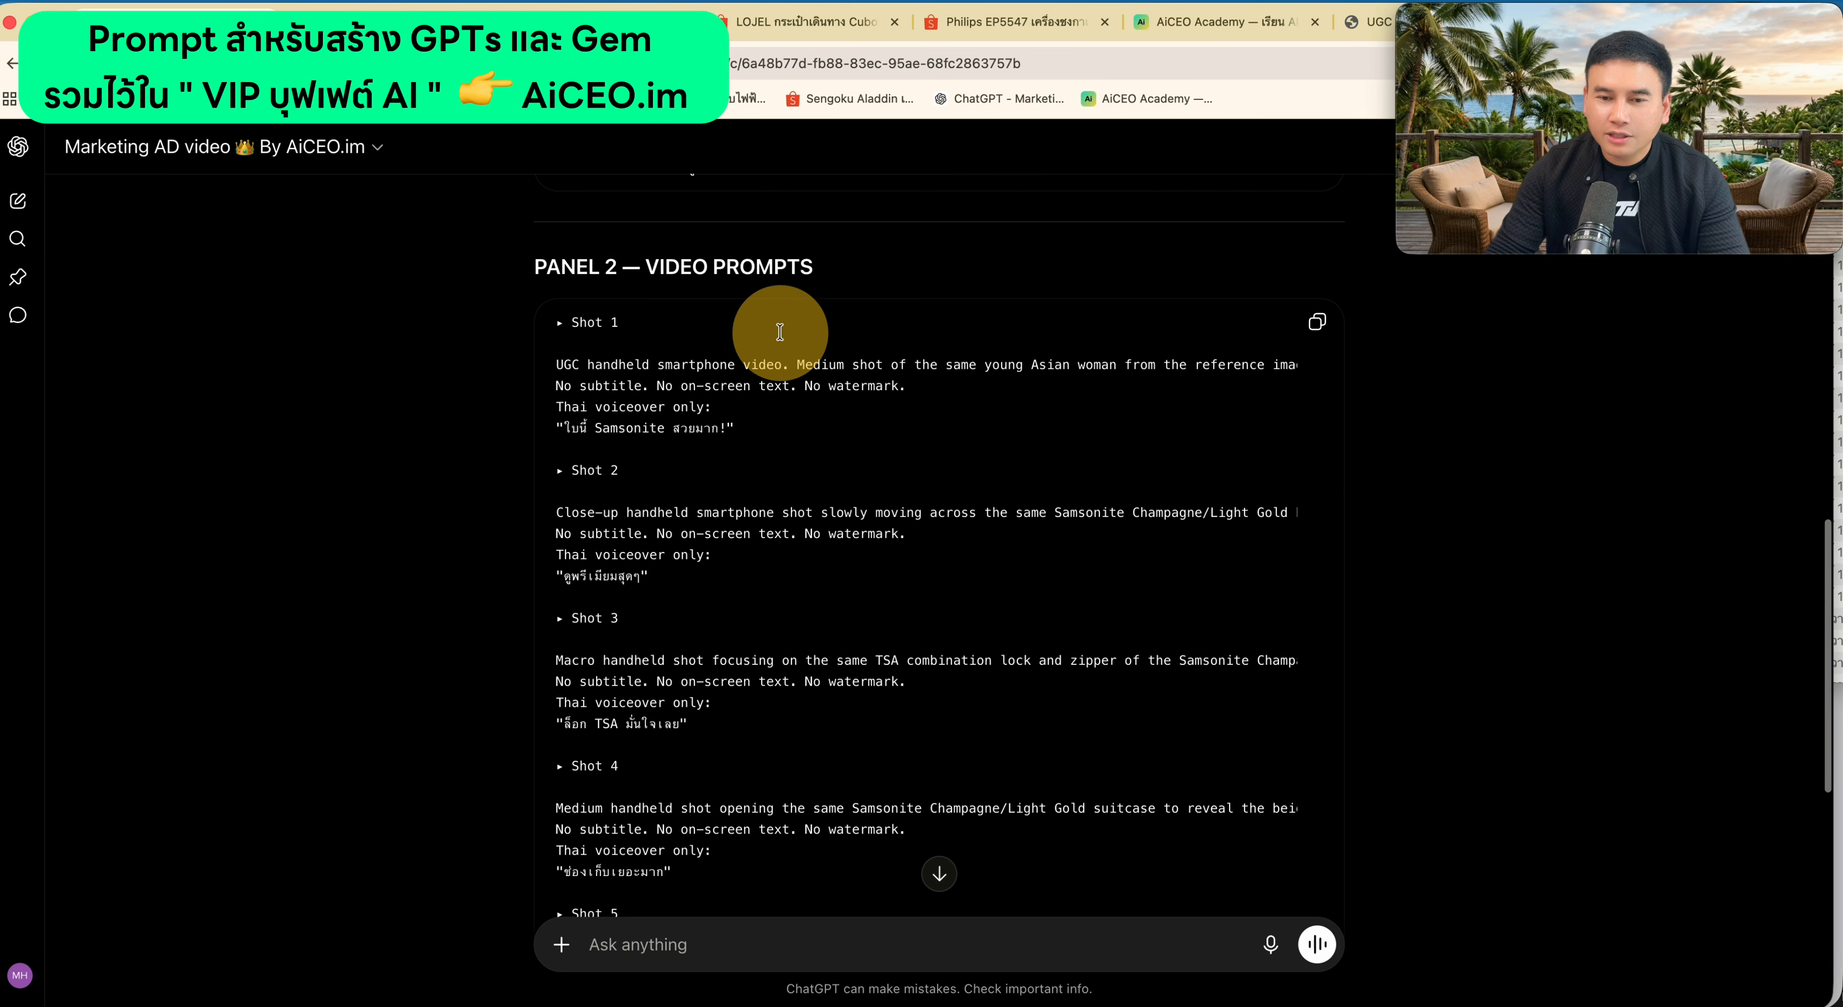
{"action": "scroll", "coordinate": [786, 397], "scroll_direction": "down", "scroll_amount": 3}
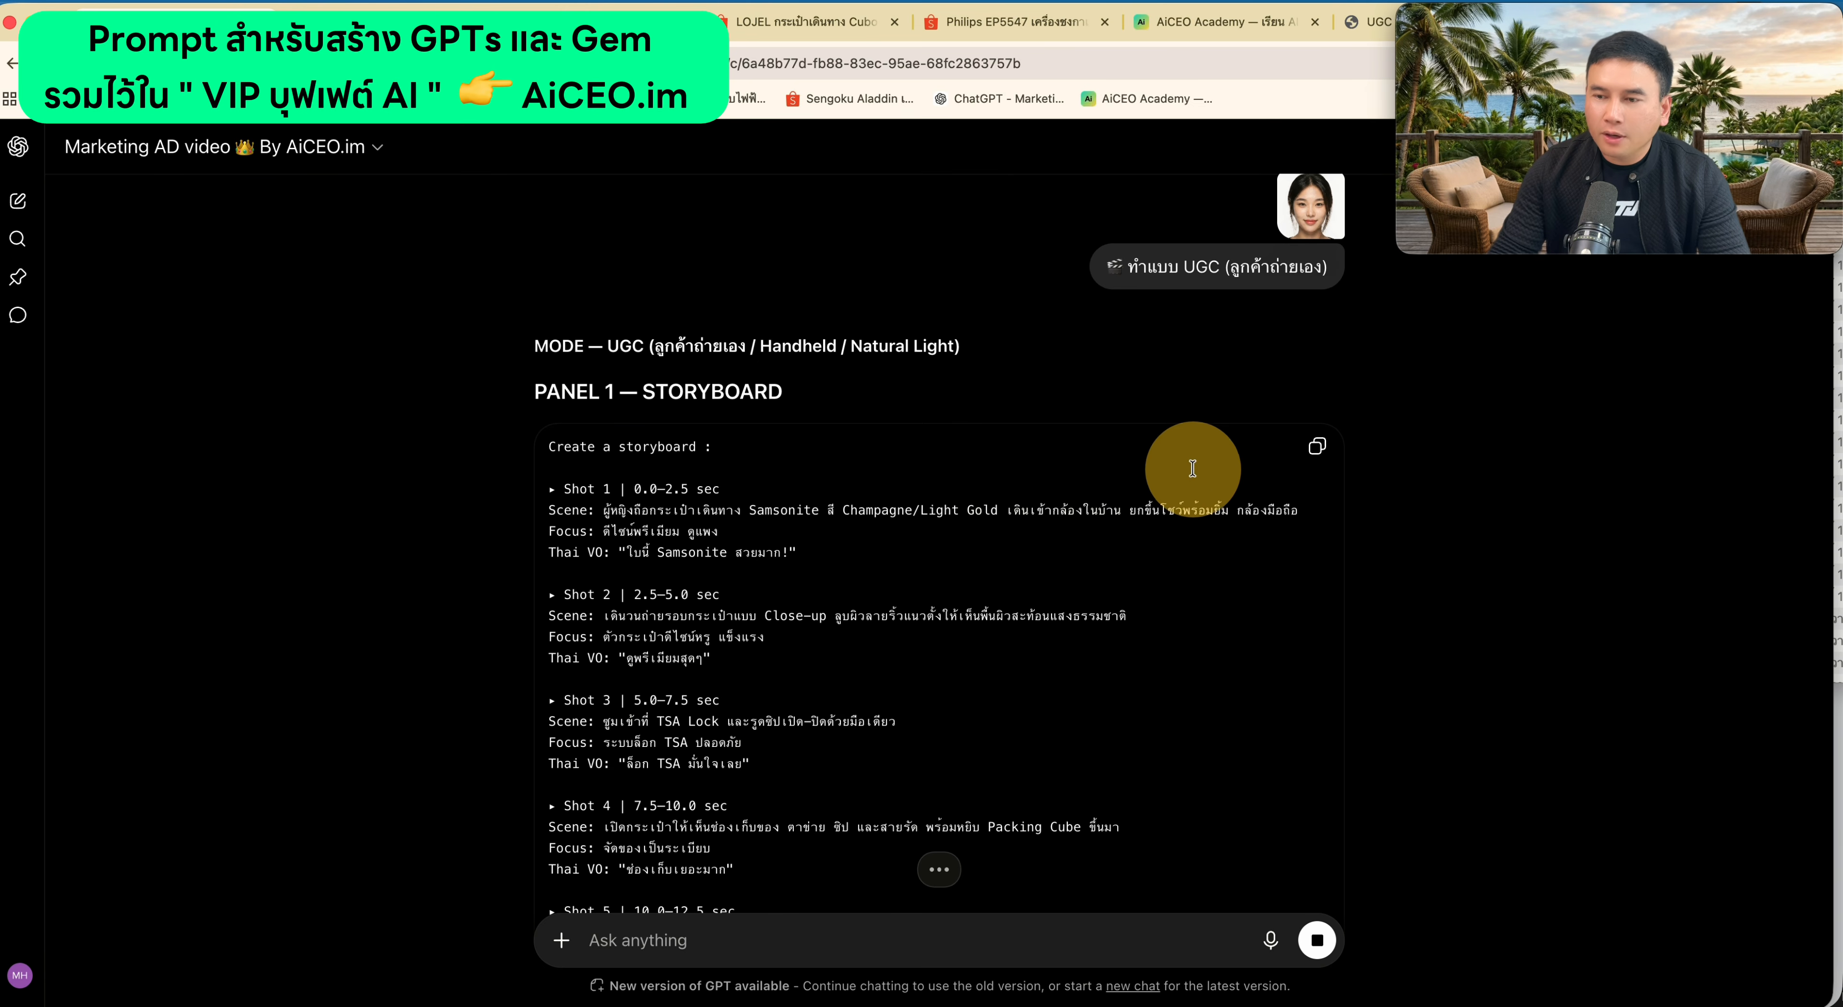
{"action": "left_click", "coordinate": [1317, 447]}
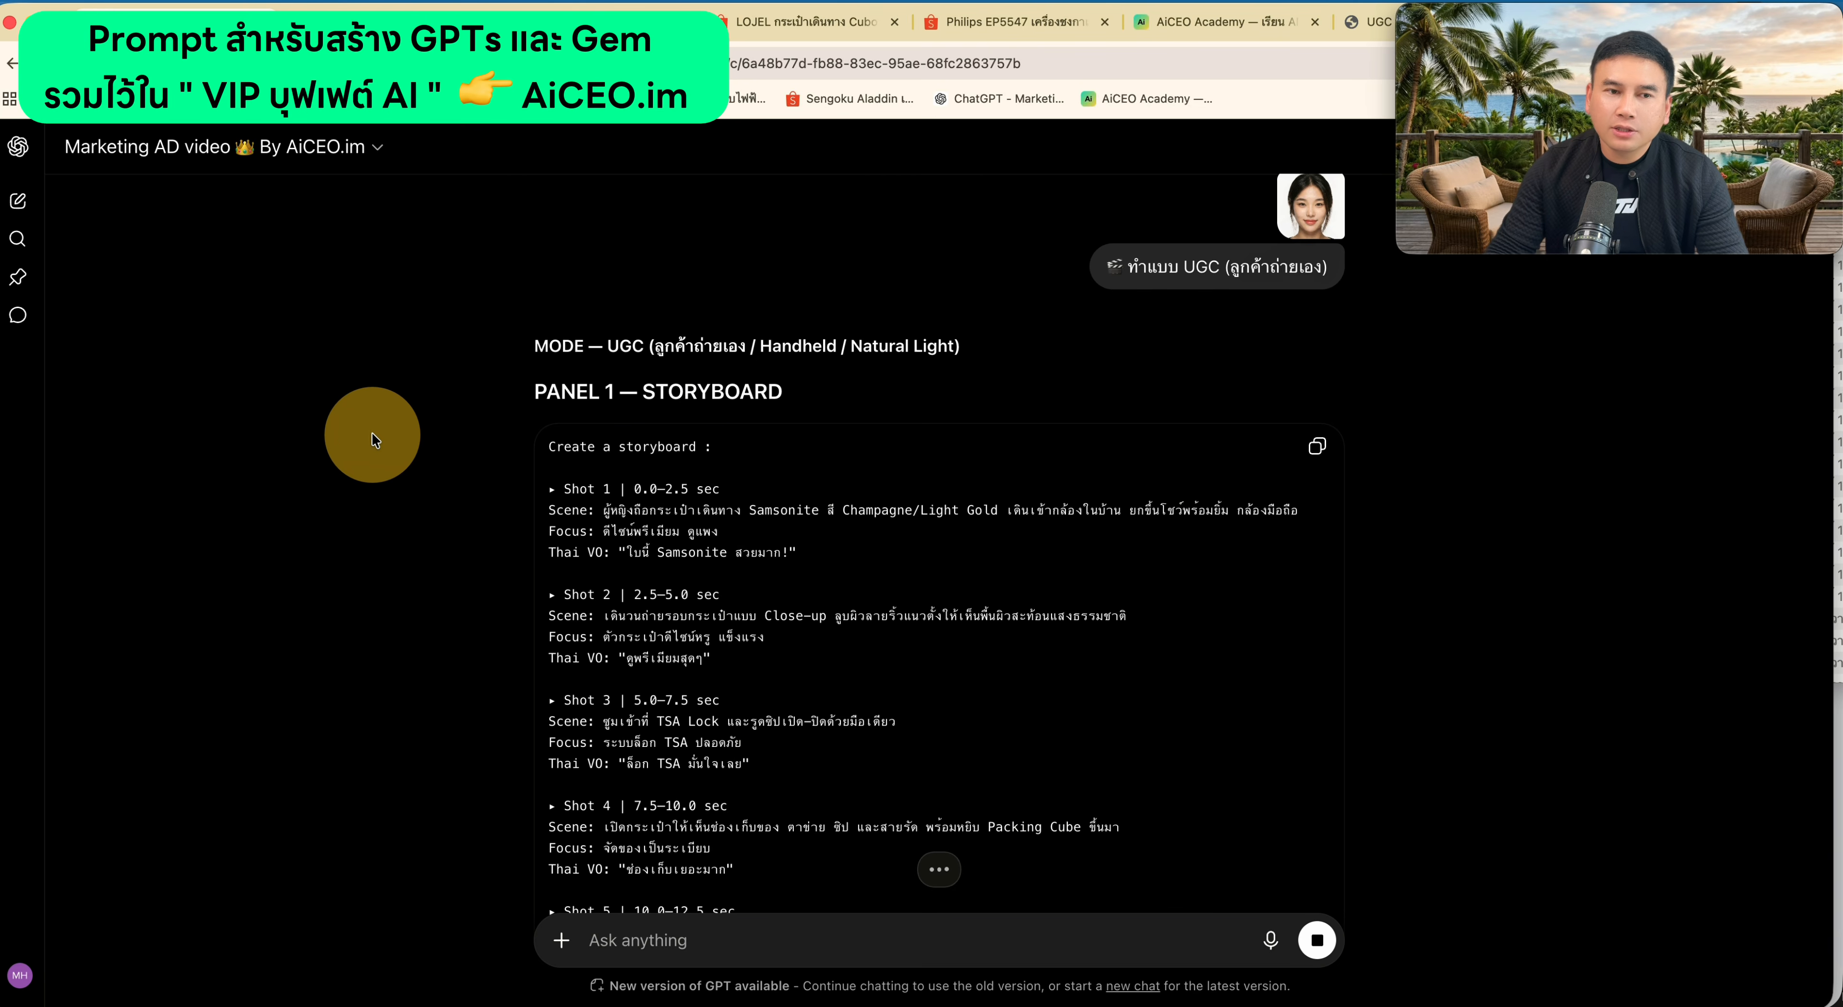
- Start a new chat in Create image mode, paste the copied storyboard prompt and check its text
{"action": "left_click", "coordinate": [17, 201]}
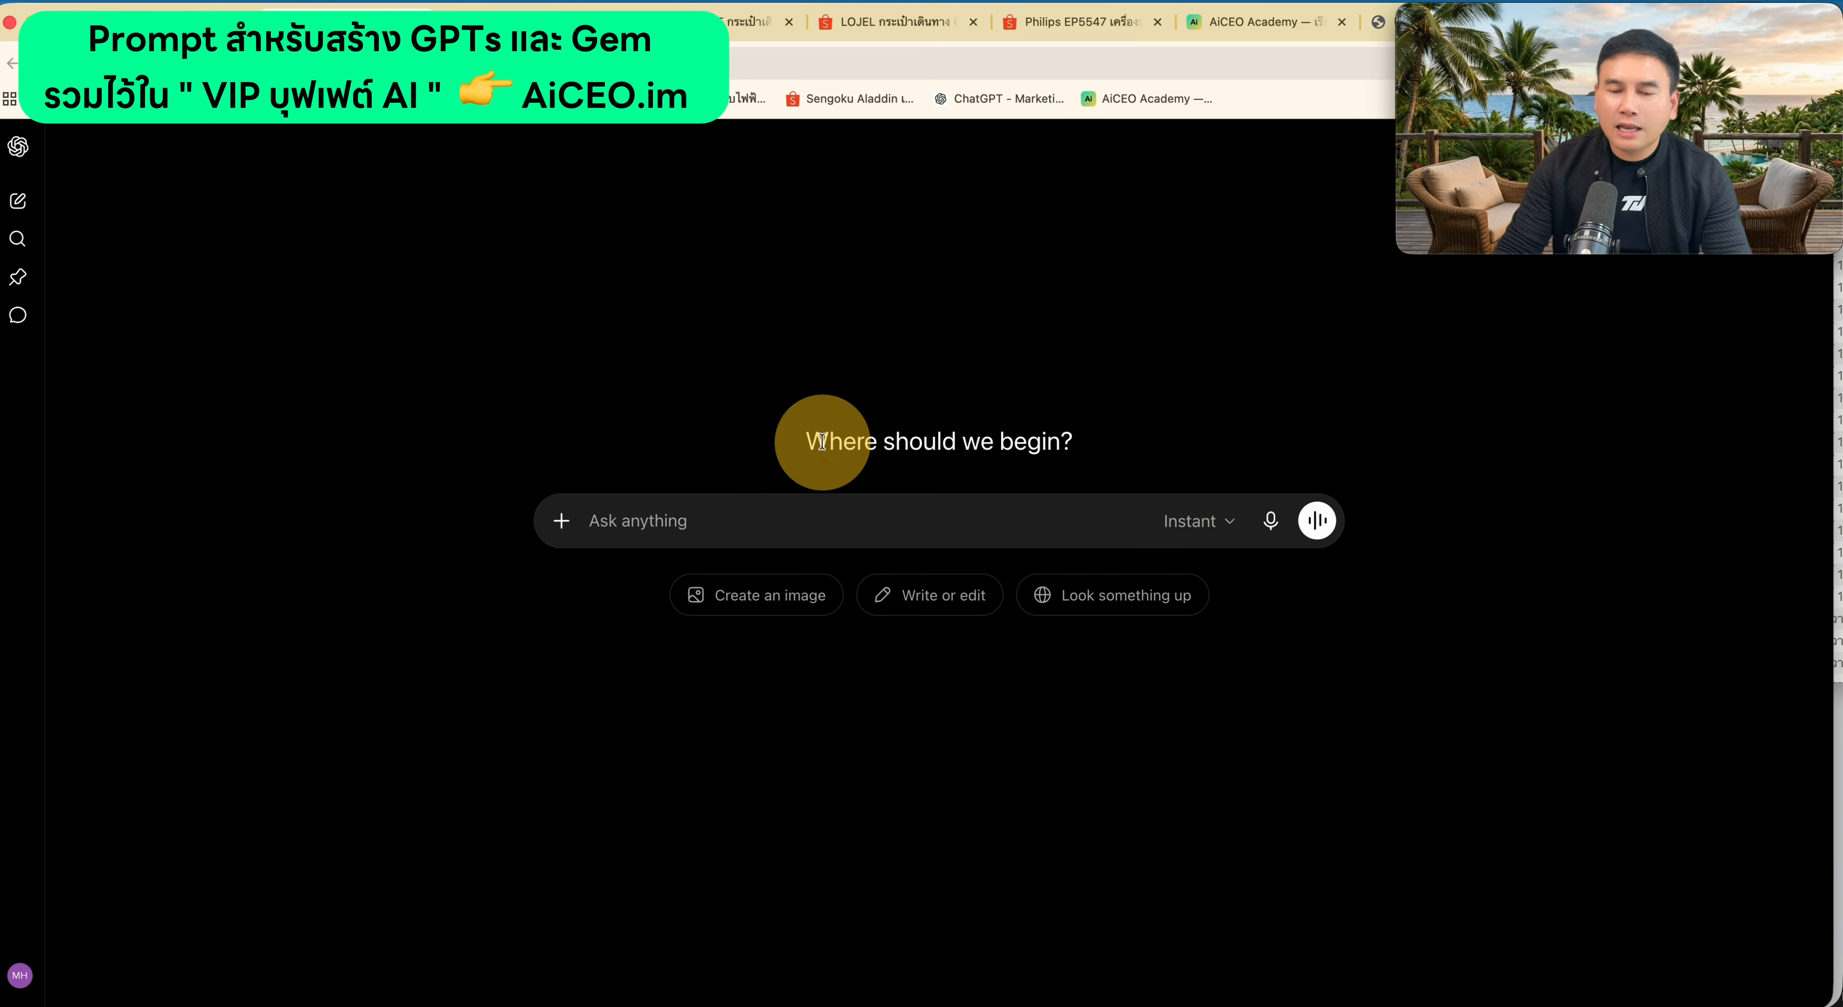
{"action": "left_click", "coordinate": [808, 607]}
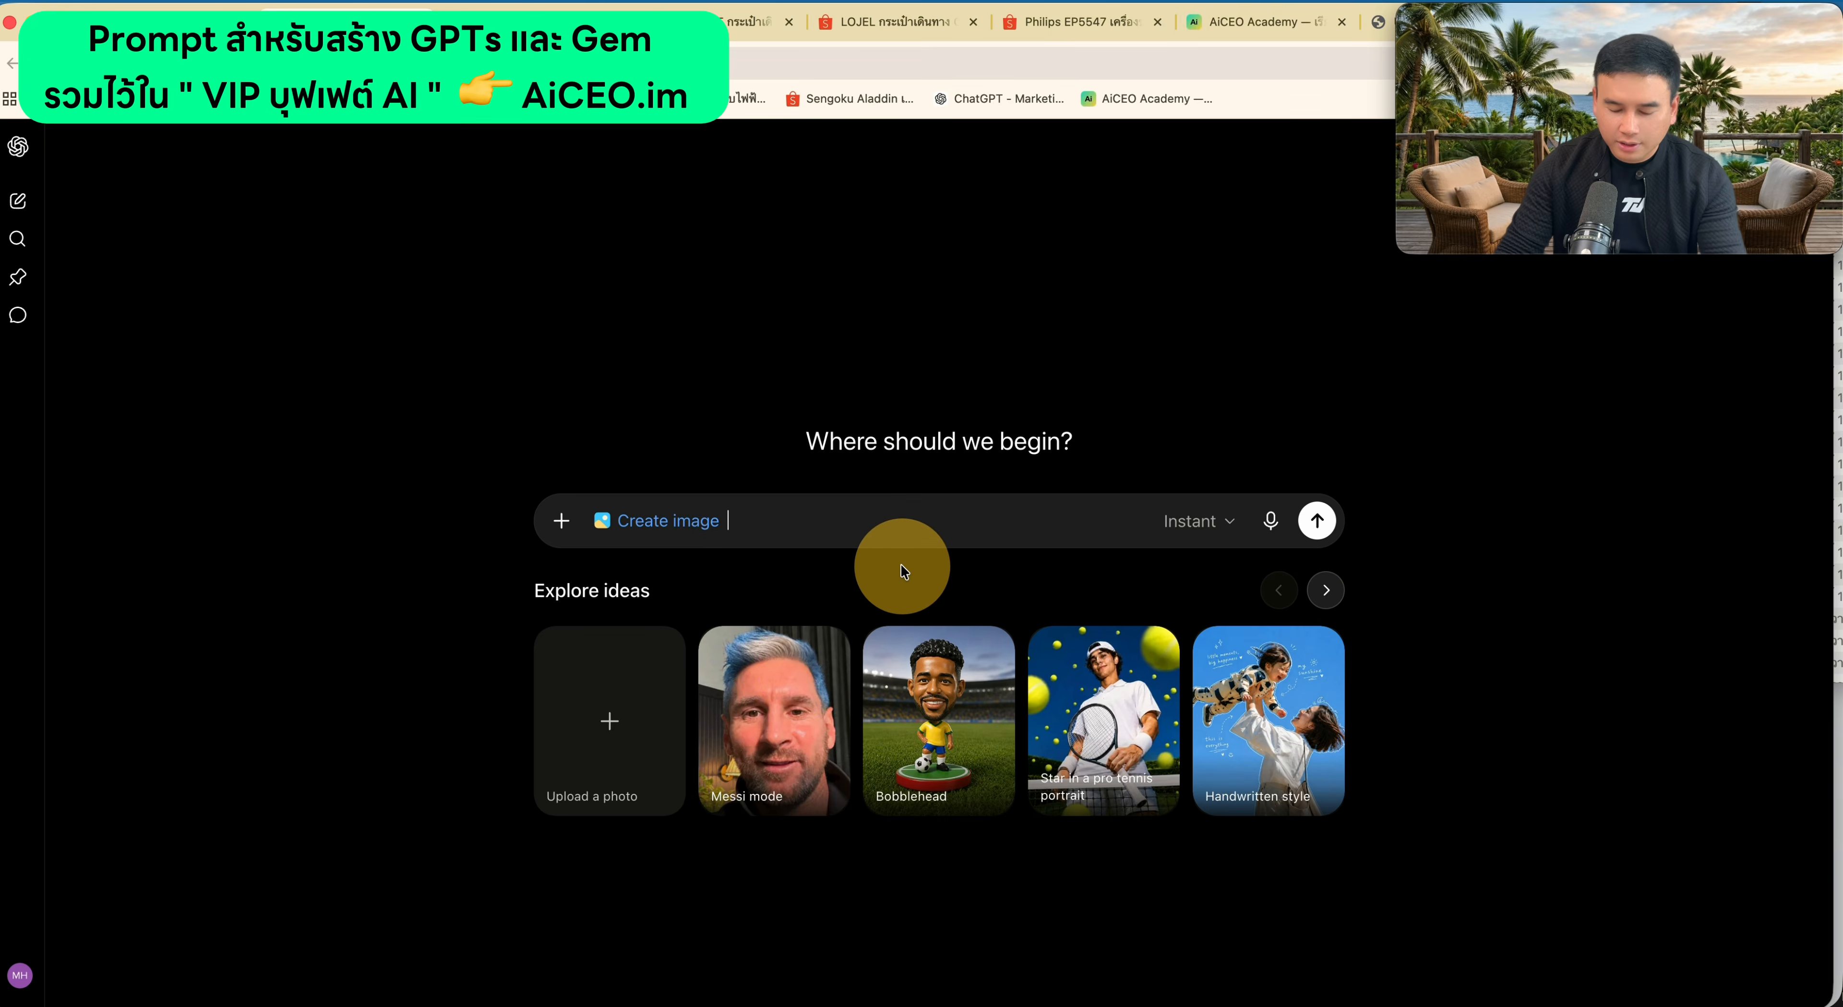
{"action": "key", "text": "super+v"}
{"action": "scroll", "coordinate": [836, 647], "scroll_direction": "down", "scroll_amount": 5}
{"action": "scroll", "coordinate": [723, 543], "scroll_direction": "up", "scroll_amount": 10}
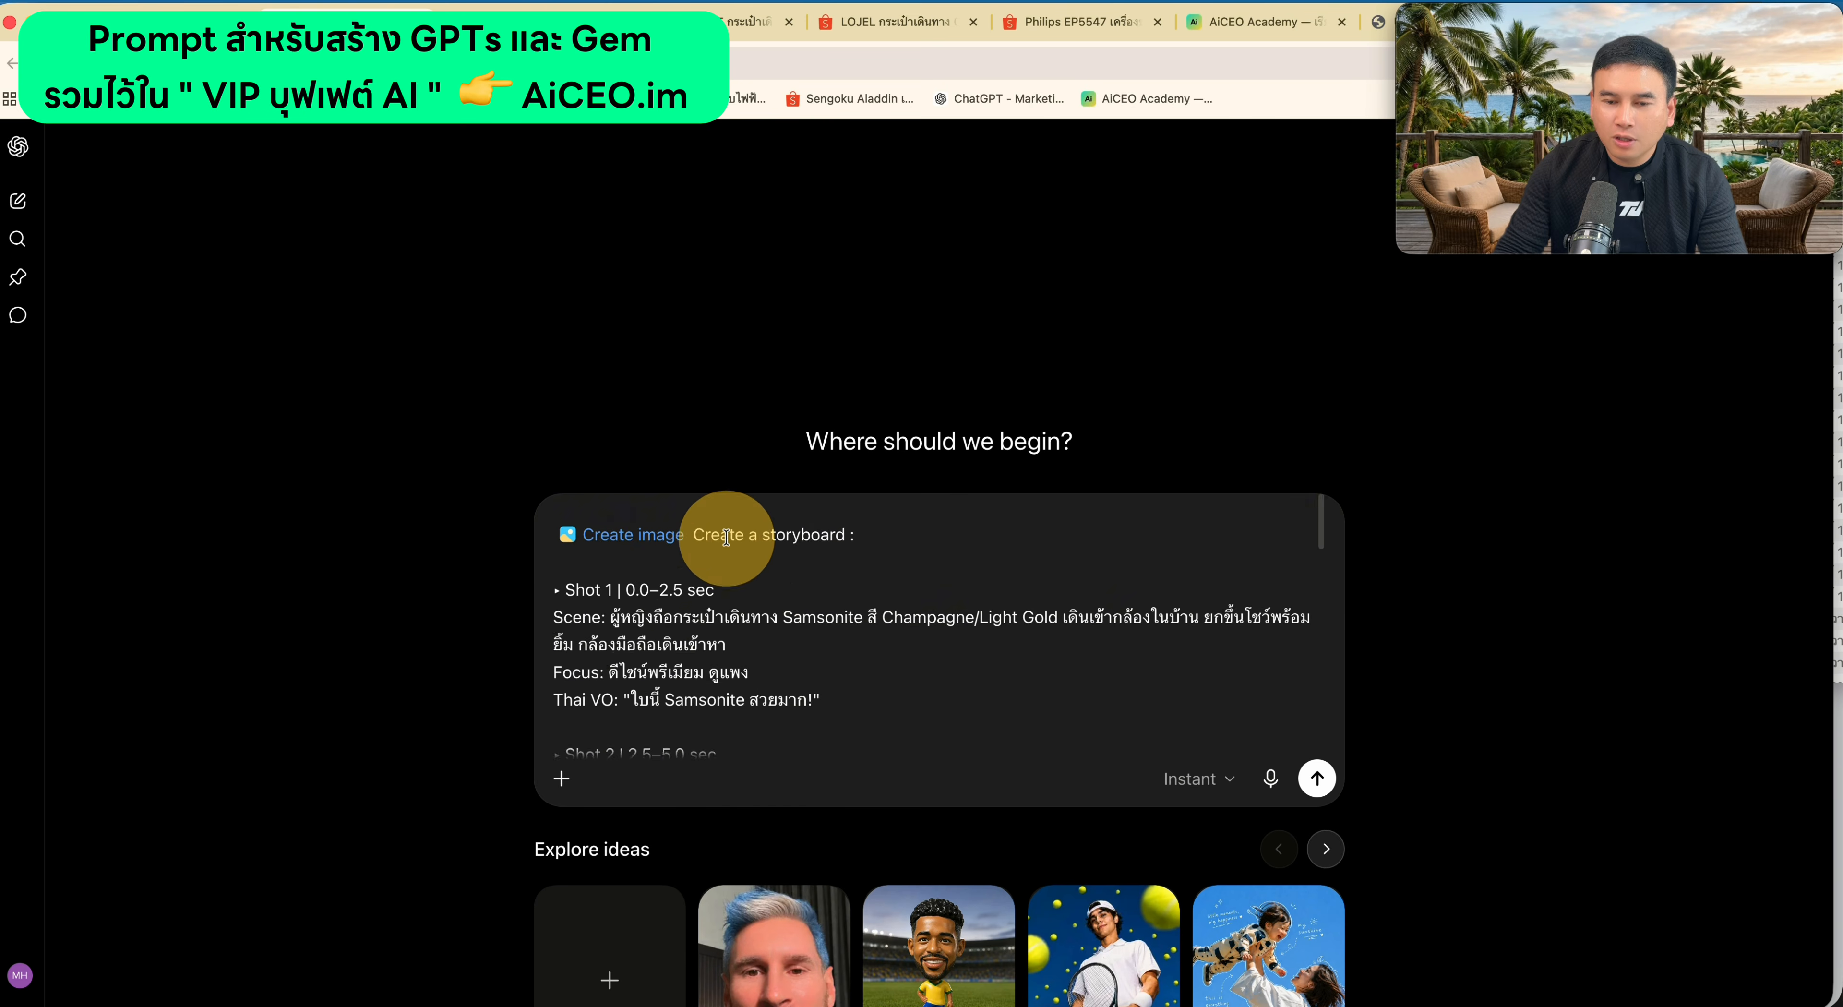
{"action": "scroll", "coordinate": [718, 572], "scroll_direction": "down", "scroll_amount": 2}
{"action": "scroll", "coordinate": [717, 582], "scroll_direction": "up", "scroll_amount": 2}
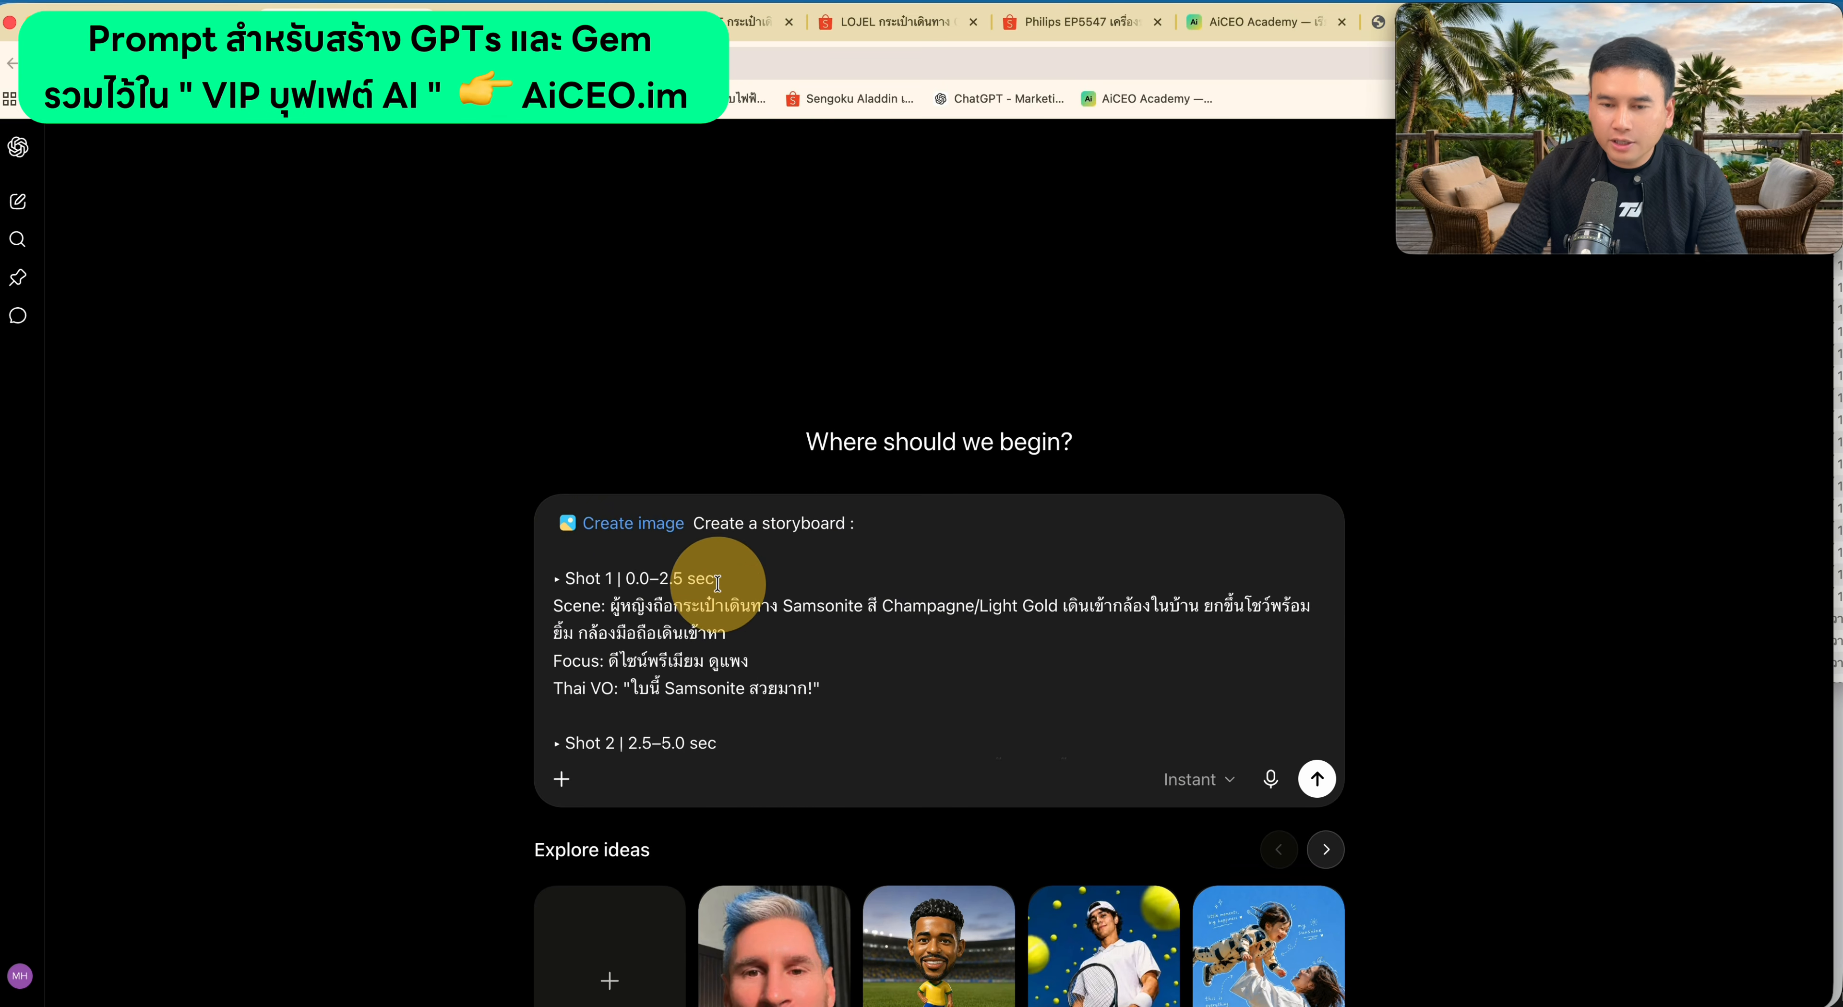
- Attach the six suitcase photos and the model photo, and add "ใส่ชุดไปเที่ยว ชุดสี Champagne/Light Gold" to the Shot 1 scene
{"action": "left_click", "coordinate": [1811, 57]}
{"action": "left_click_drag", "start_coordinate": [1167, 178], "coordinate": [732, 731]}
{"action": "left_click", "coordinate": [561, 854]}
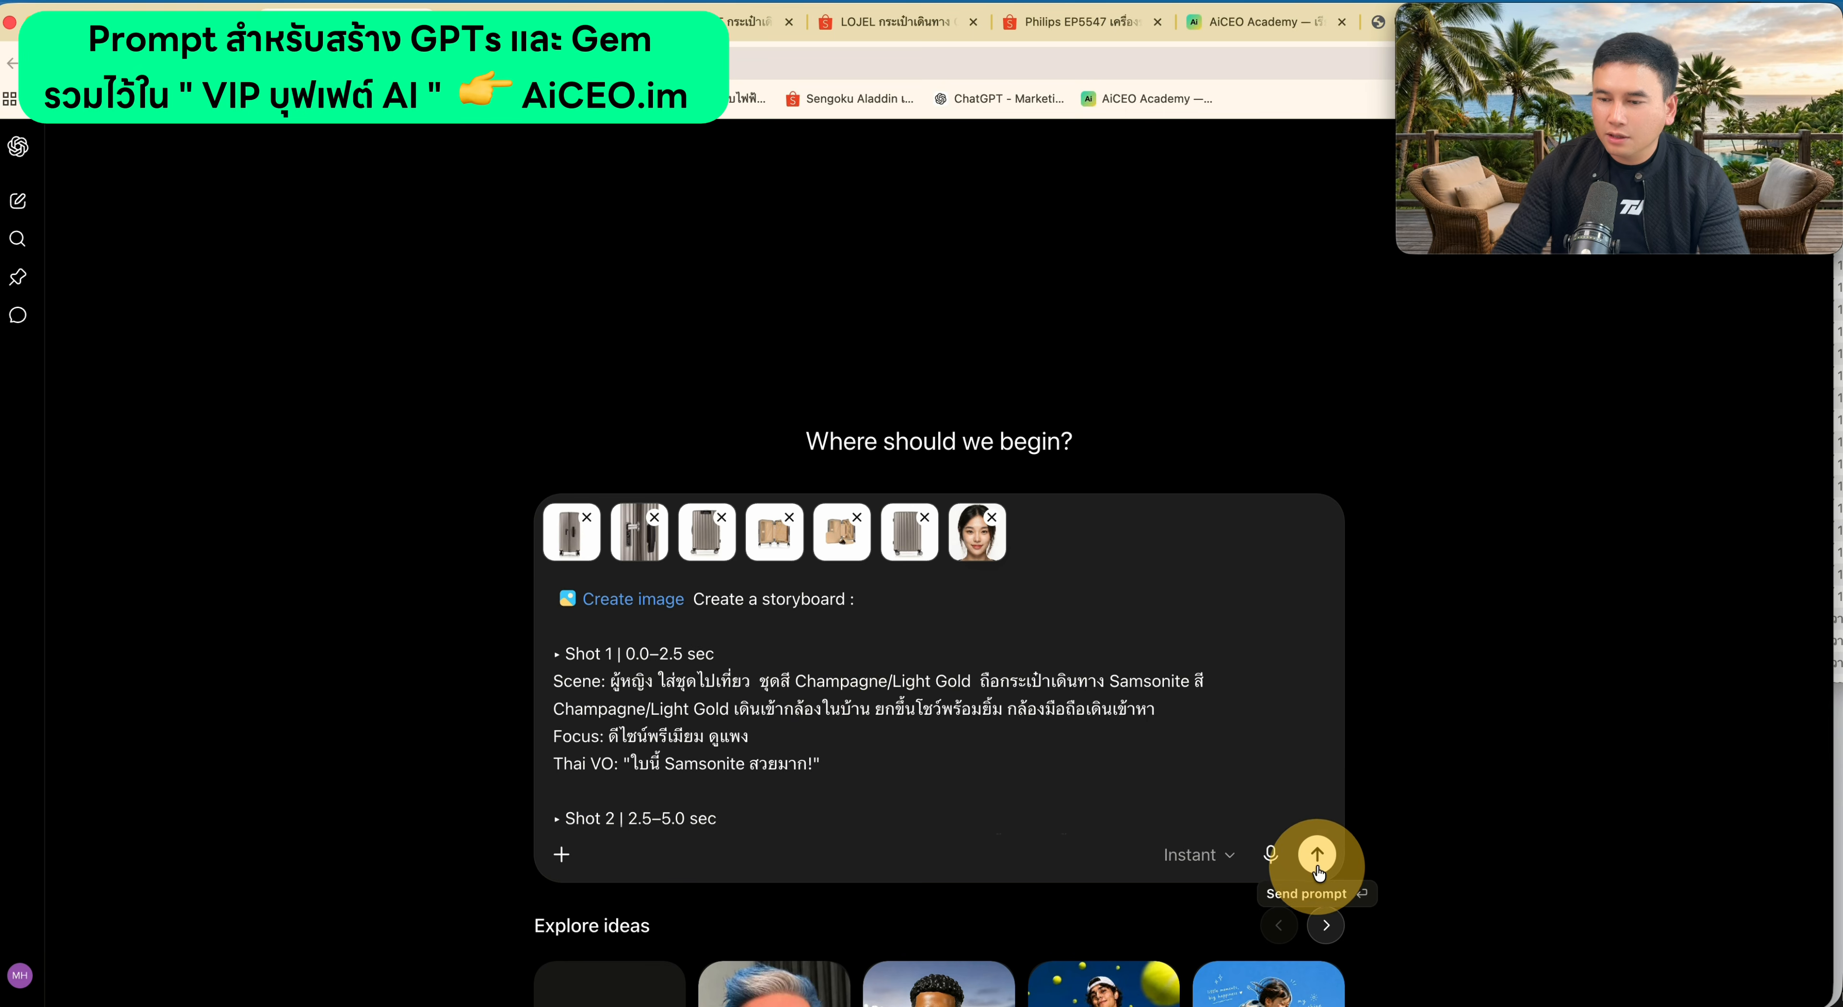
- Submit the storyboard image prompt with the attached suitcase and model photos
{"action": "left_click", "coordinate": [1317, 855]}
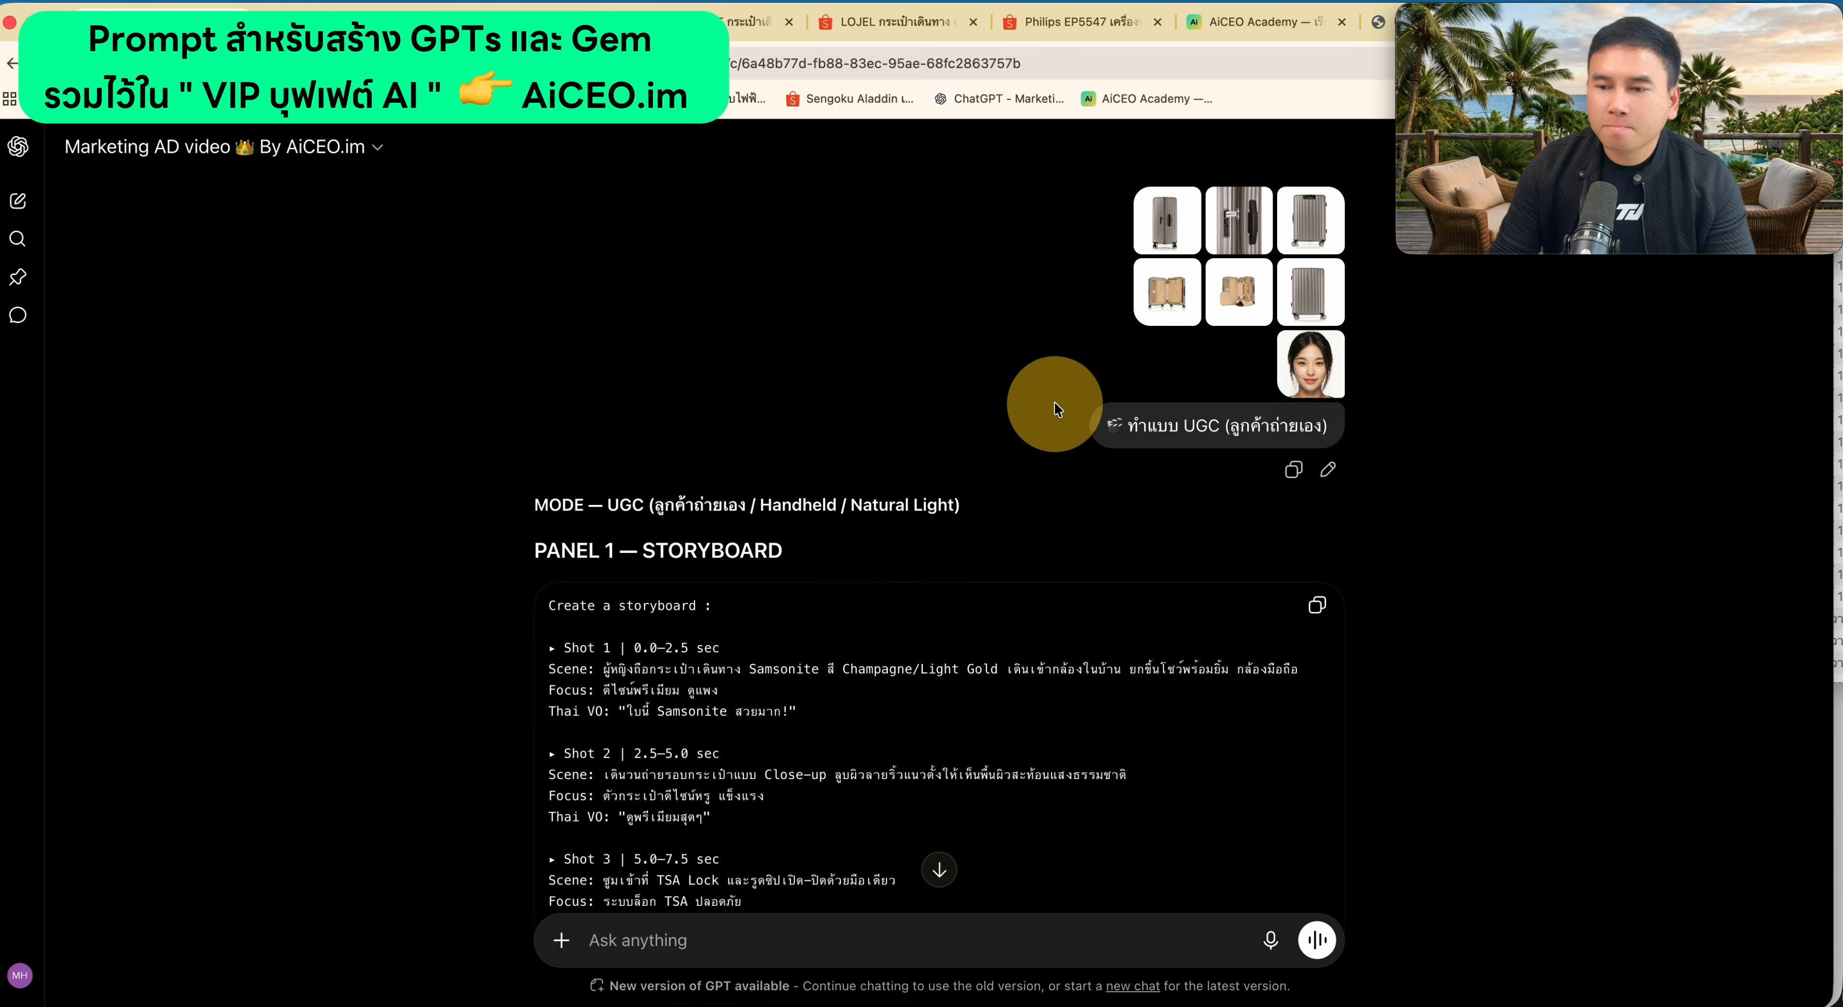
- Draft an edit of the UGC request adding an exciting style, the woman's "ชุดสี Champagne/Light Gold" travel outfit and an airport atmosphere
{"action": "left_click", "coordinate": [1327, 472]}
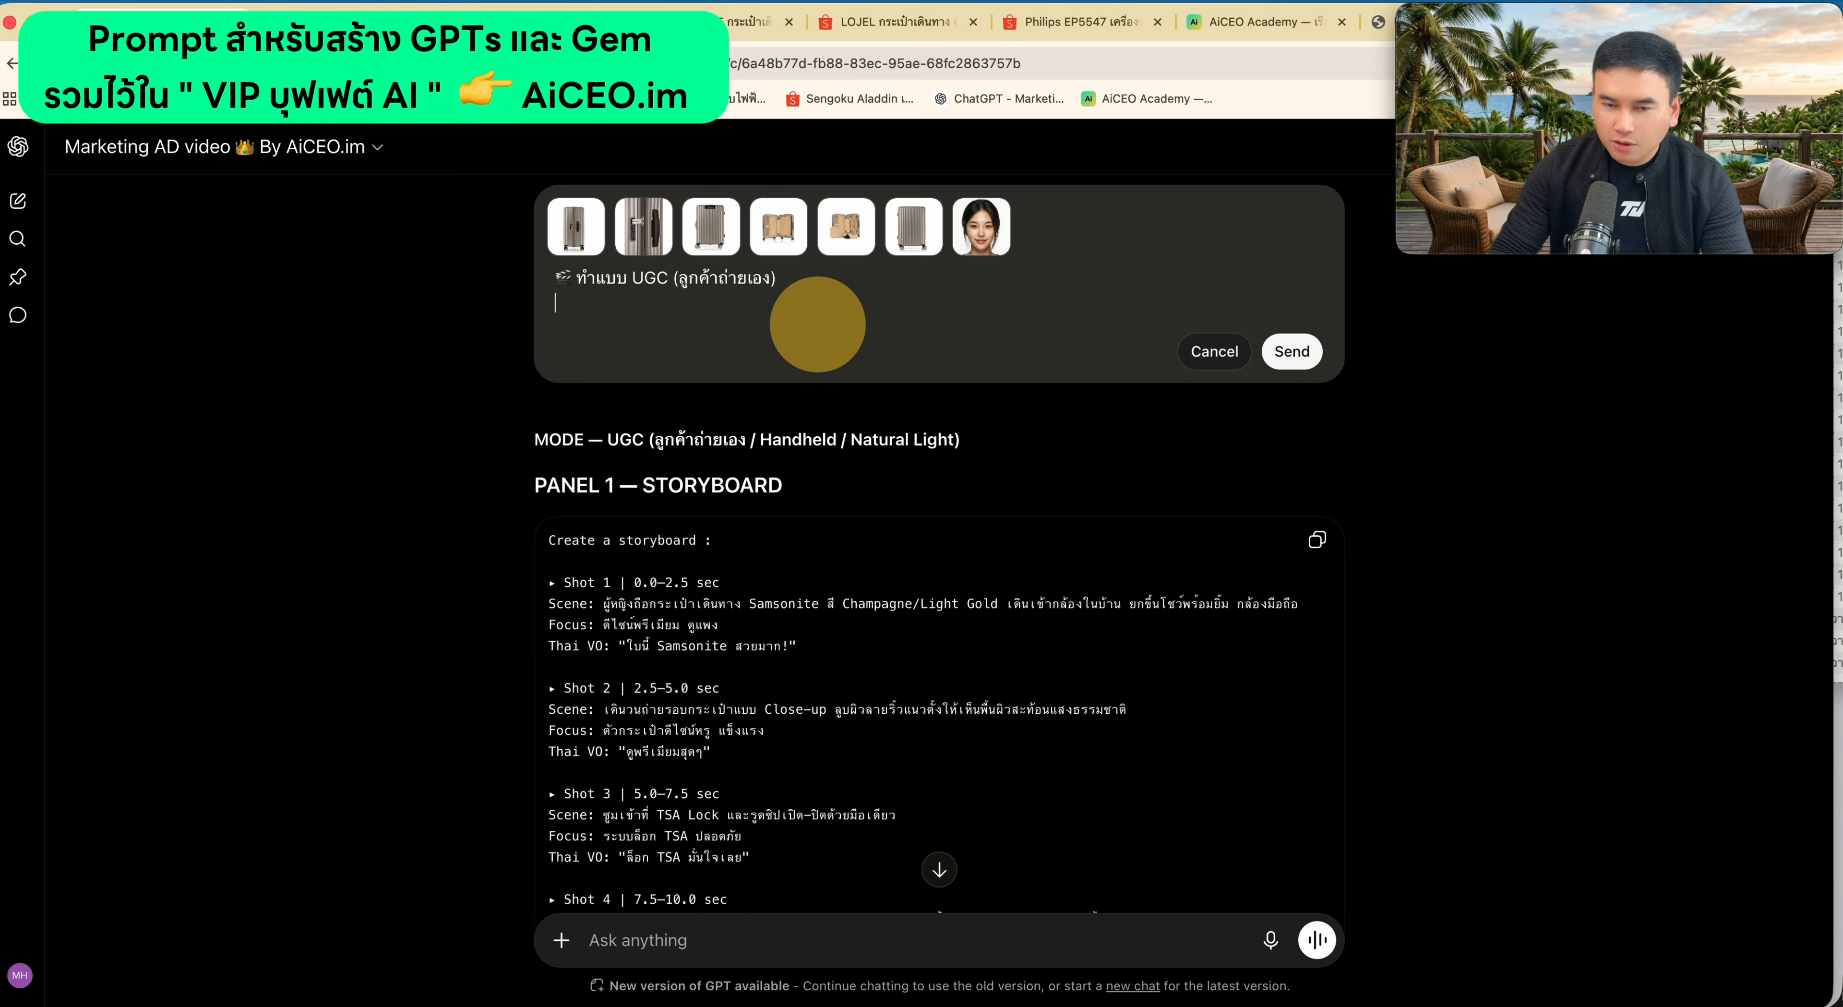
{"action": "key", "text": "super+v"}
{"action": "key", "text": "super+v"}
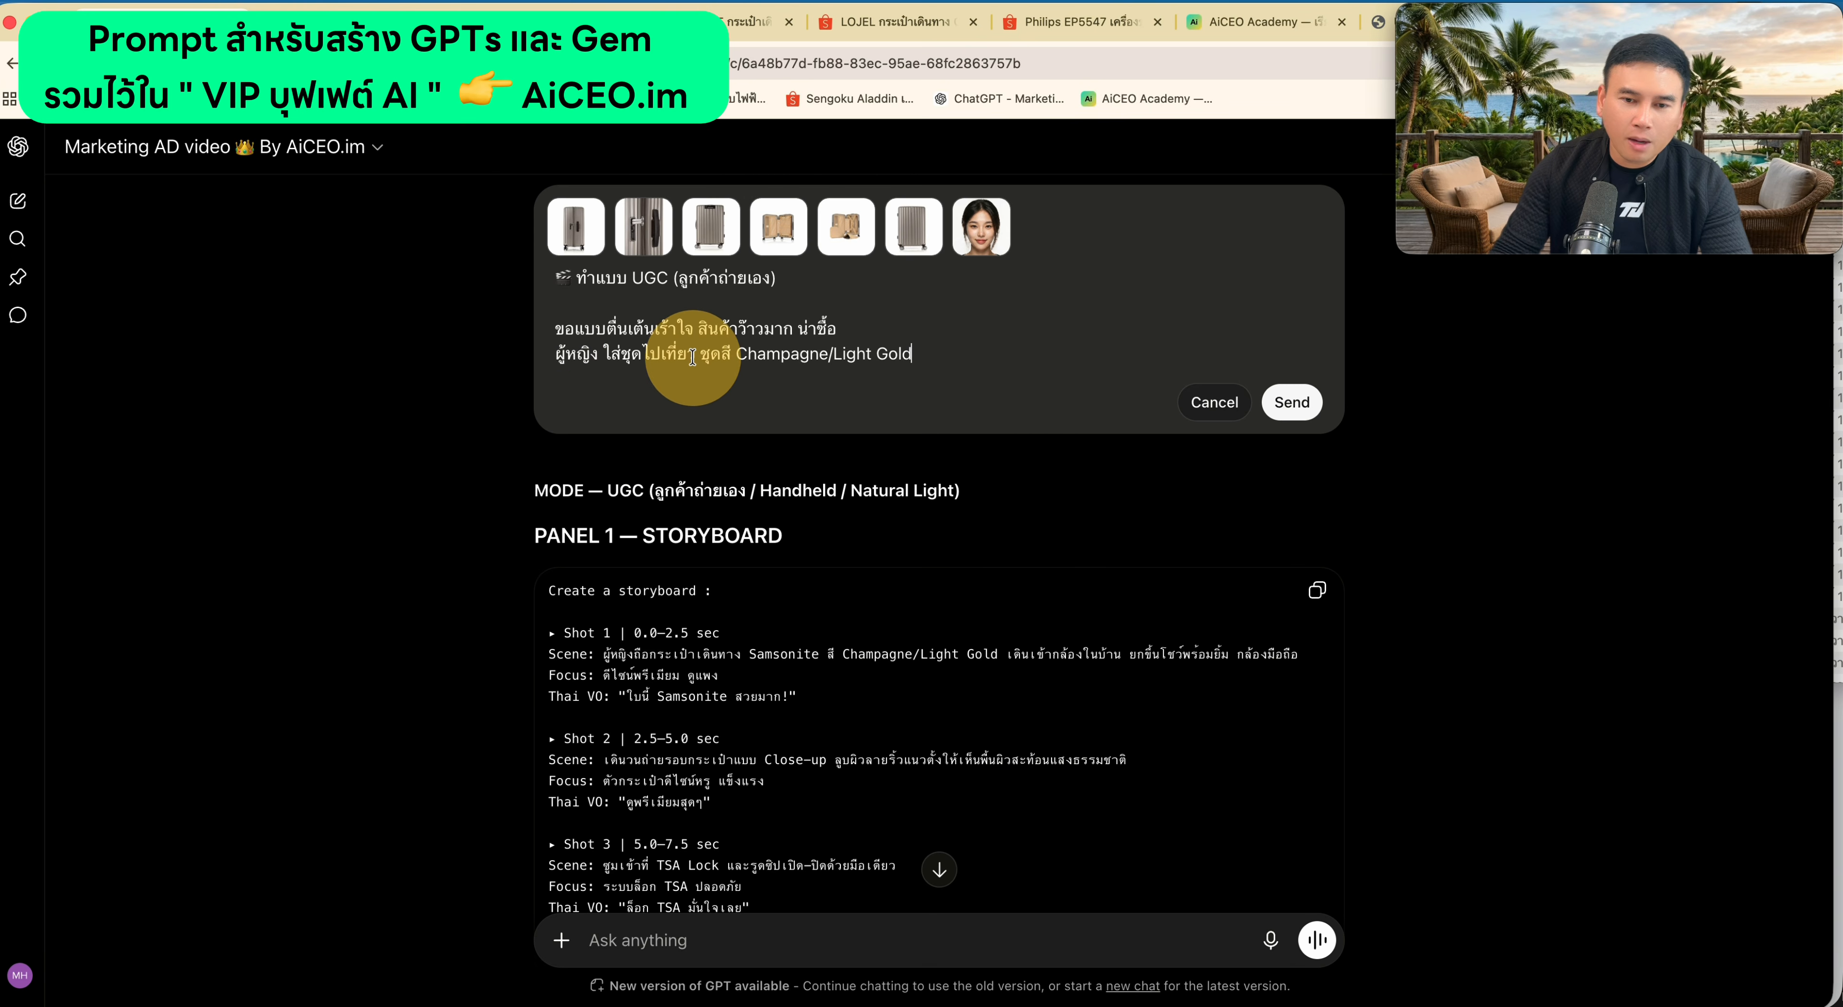
{"action": "key", "text": "shift+Return"}
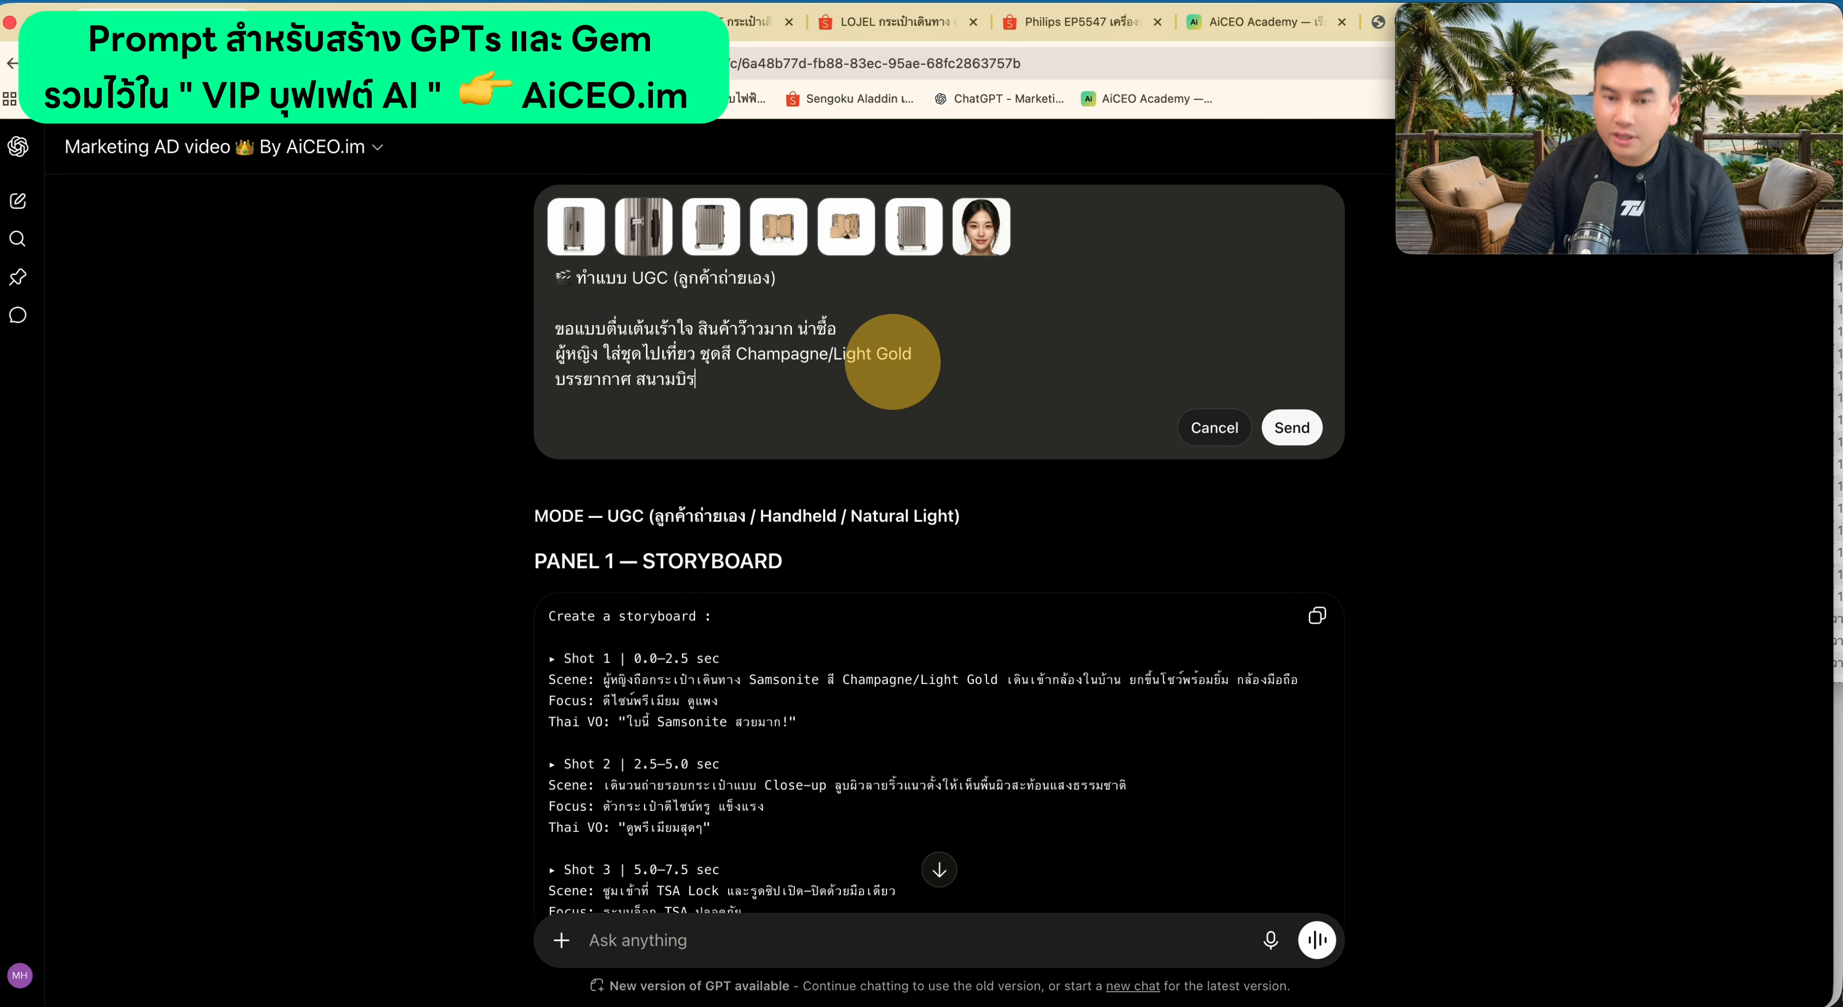
- Copy the complete Panel 2 video prompts, paste them into the LUMFLOW project's prompt in Google Flow and check the shot texts
{"action": "scroll", "coordinate": [912, 397], "scroll_direction": "down", "scroll_amount": 10}
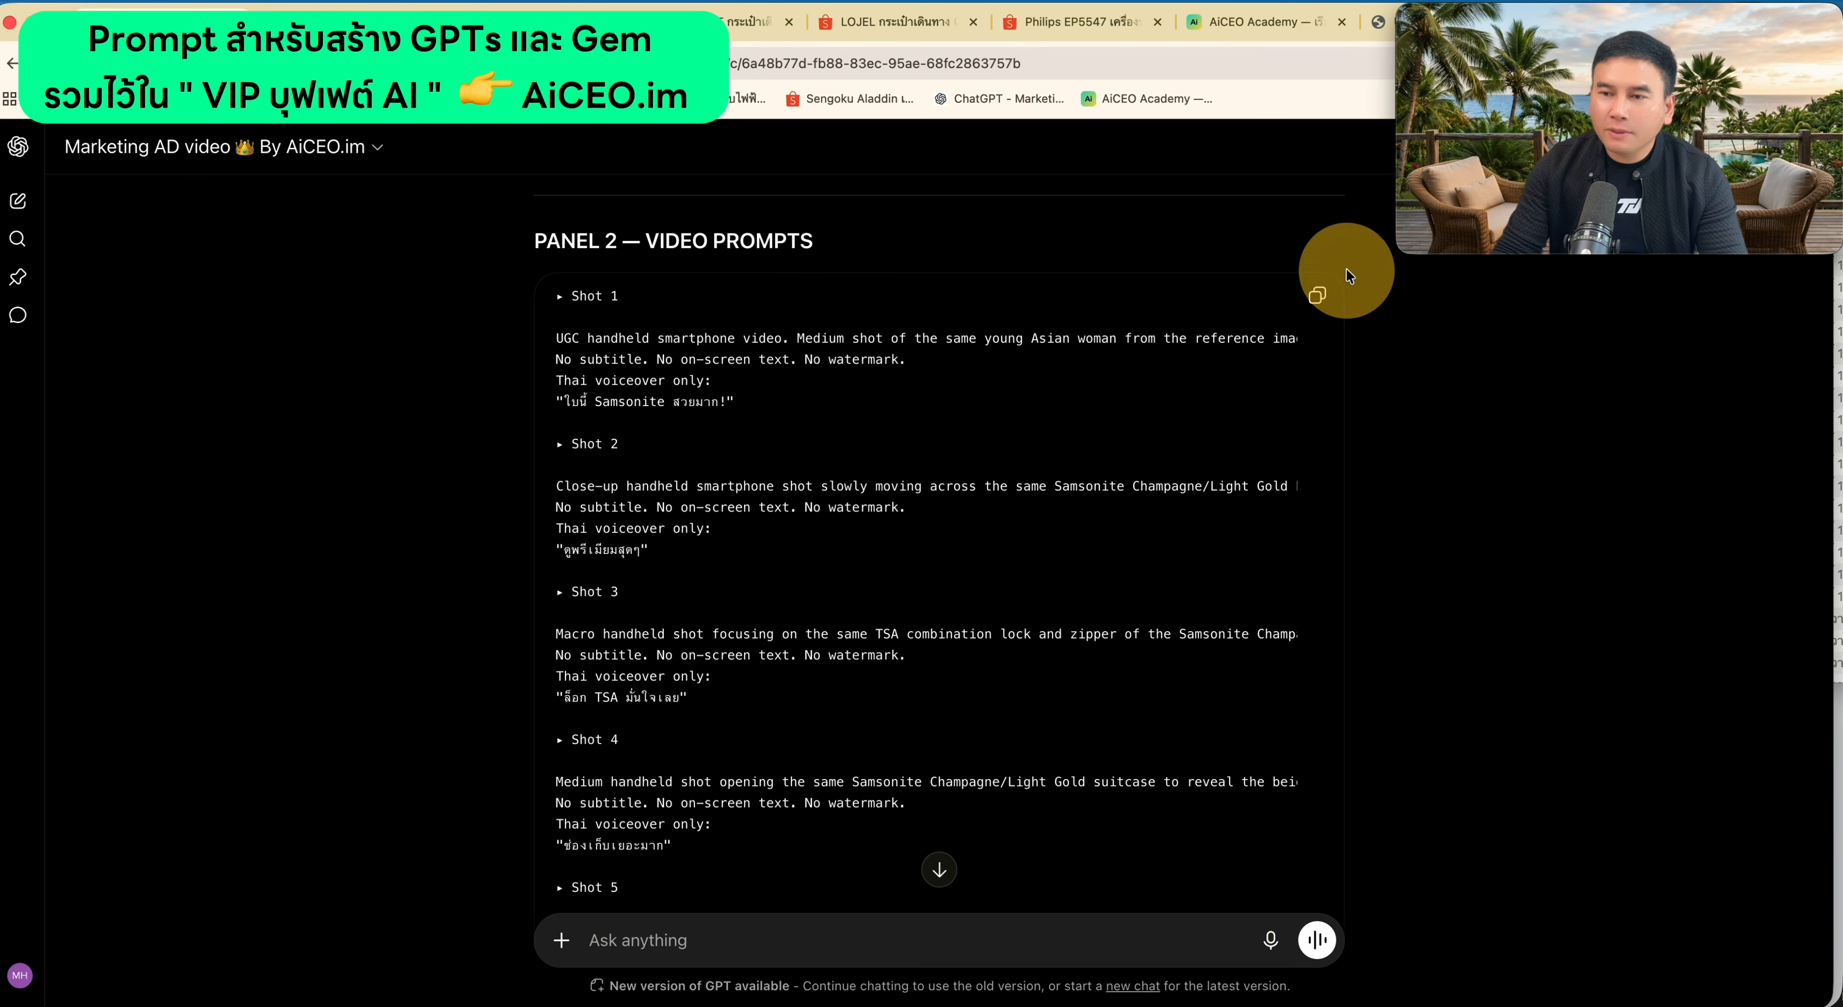
{"action": "left_click", "coordinate": [1323, 298]}
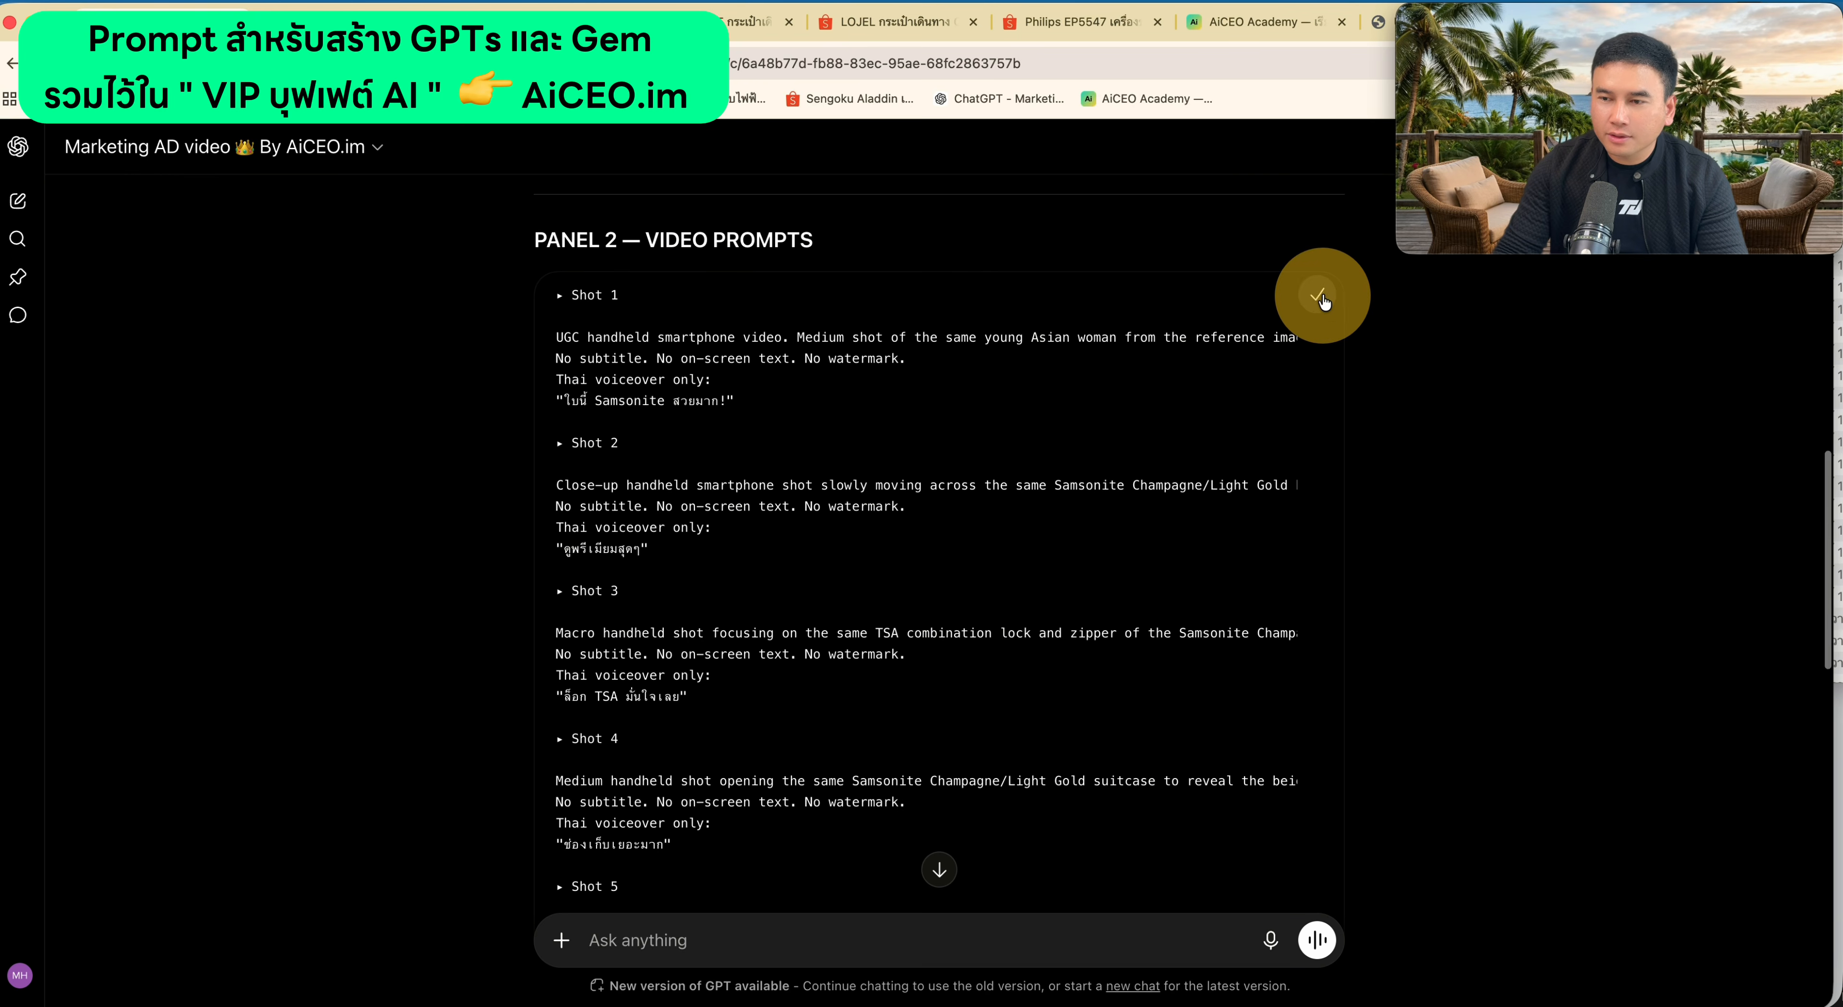
{"action": "left_click", "coordinate": [530, 22]}
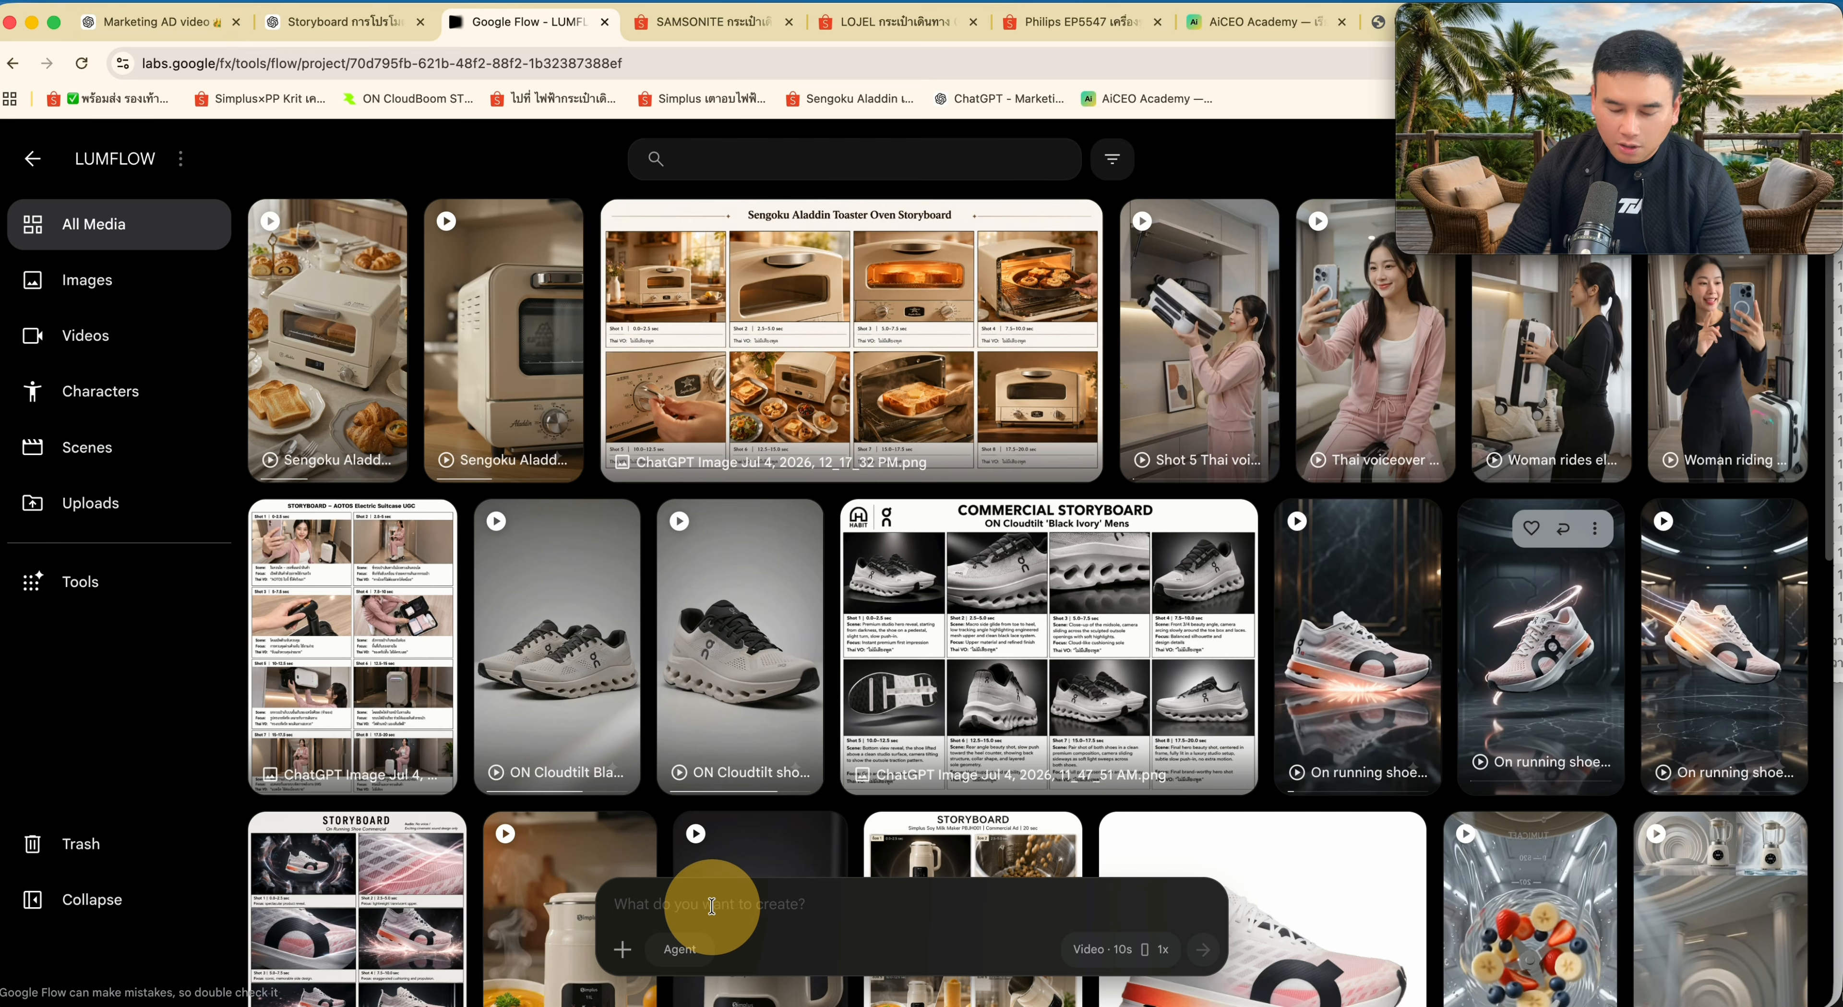
{"action": "left_click", "coordinate": [711, 906]}
{"action": "key", "text": "super+v"}
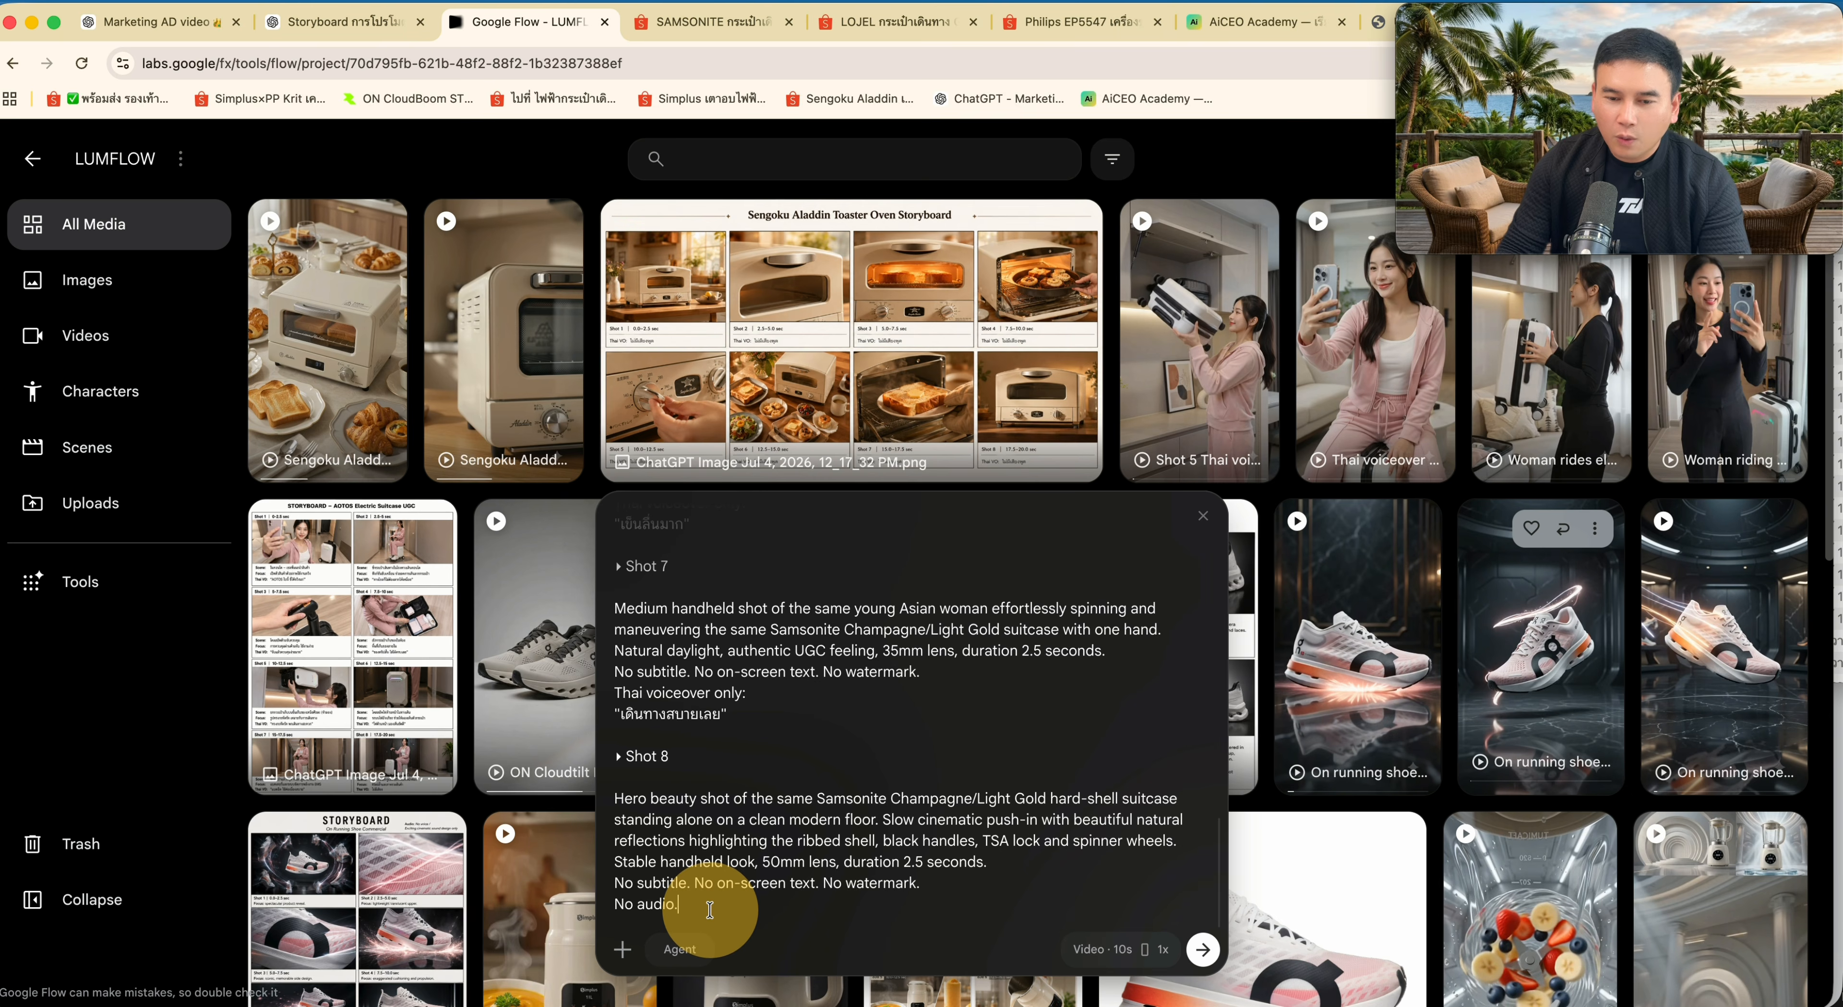
{"action": "scroll", "coordinate": [777, 695], "scroll_direction": "up", "scroll_amount": 10}
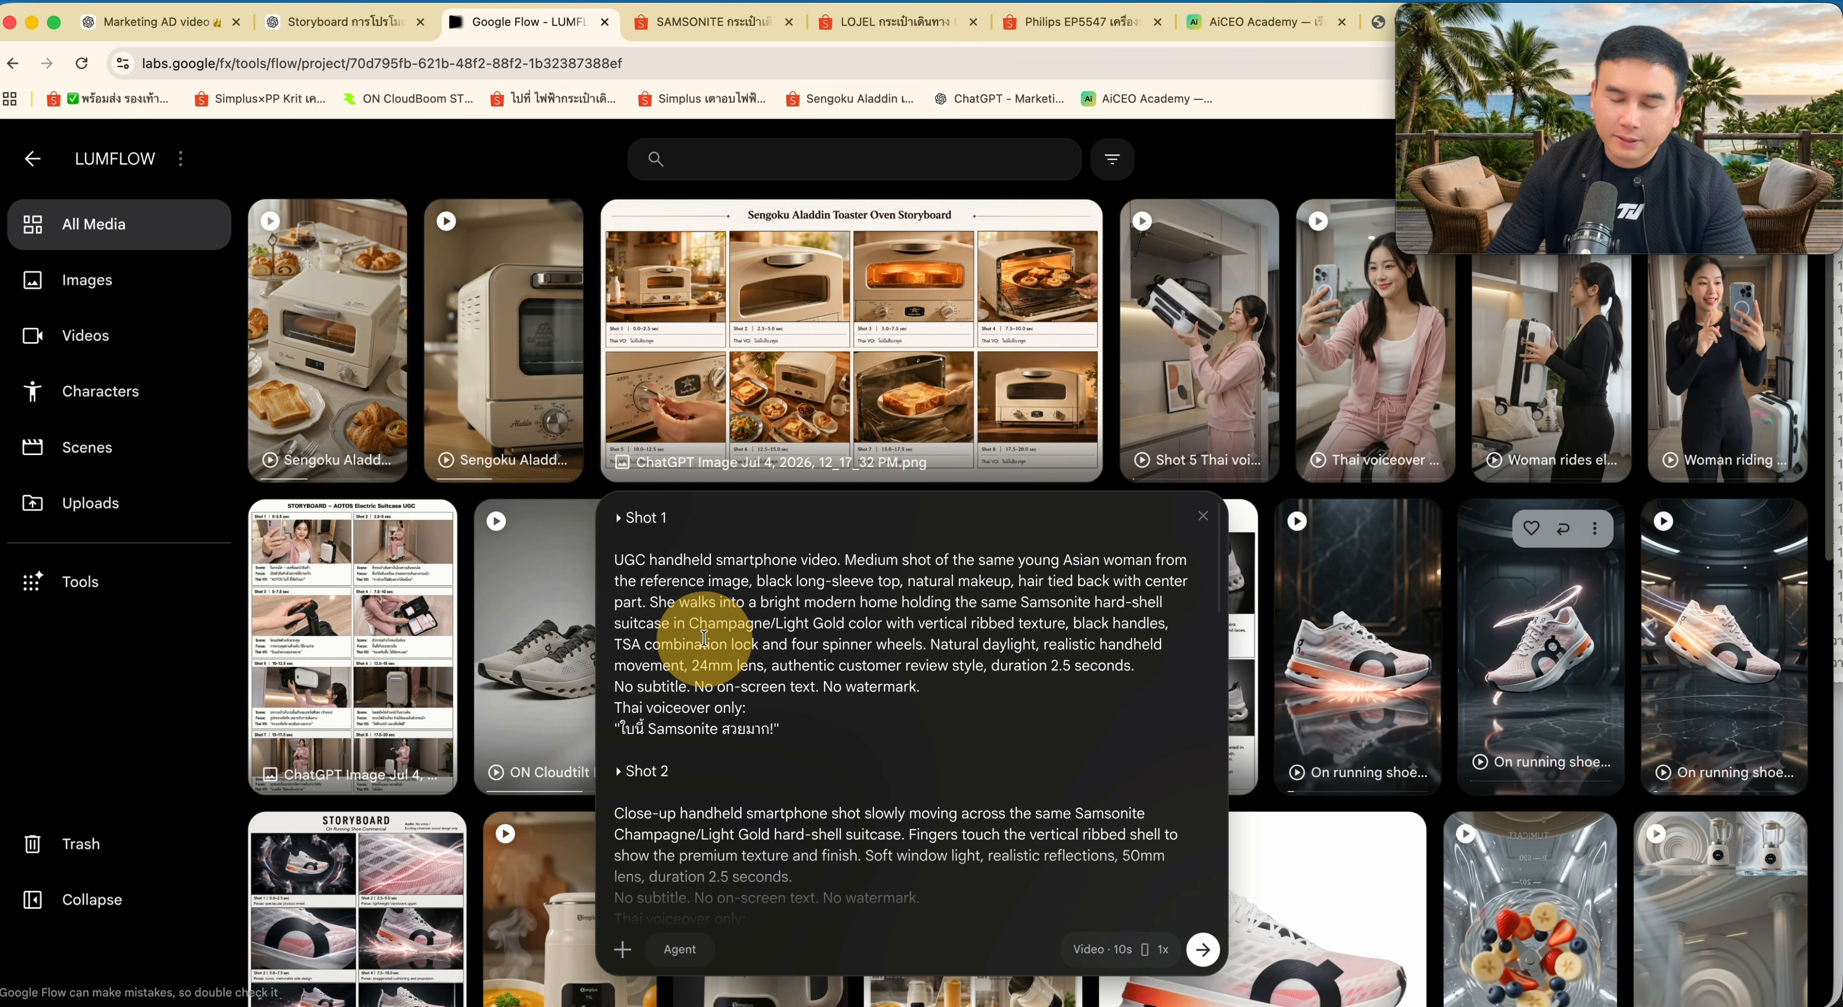
{"action": "left_click_drag", "start_coordinate": [634, 730], "coordinate": [689, 739]}
{"action": "left_click", "coordinate": [705, 708]}
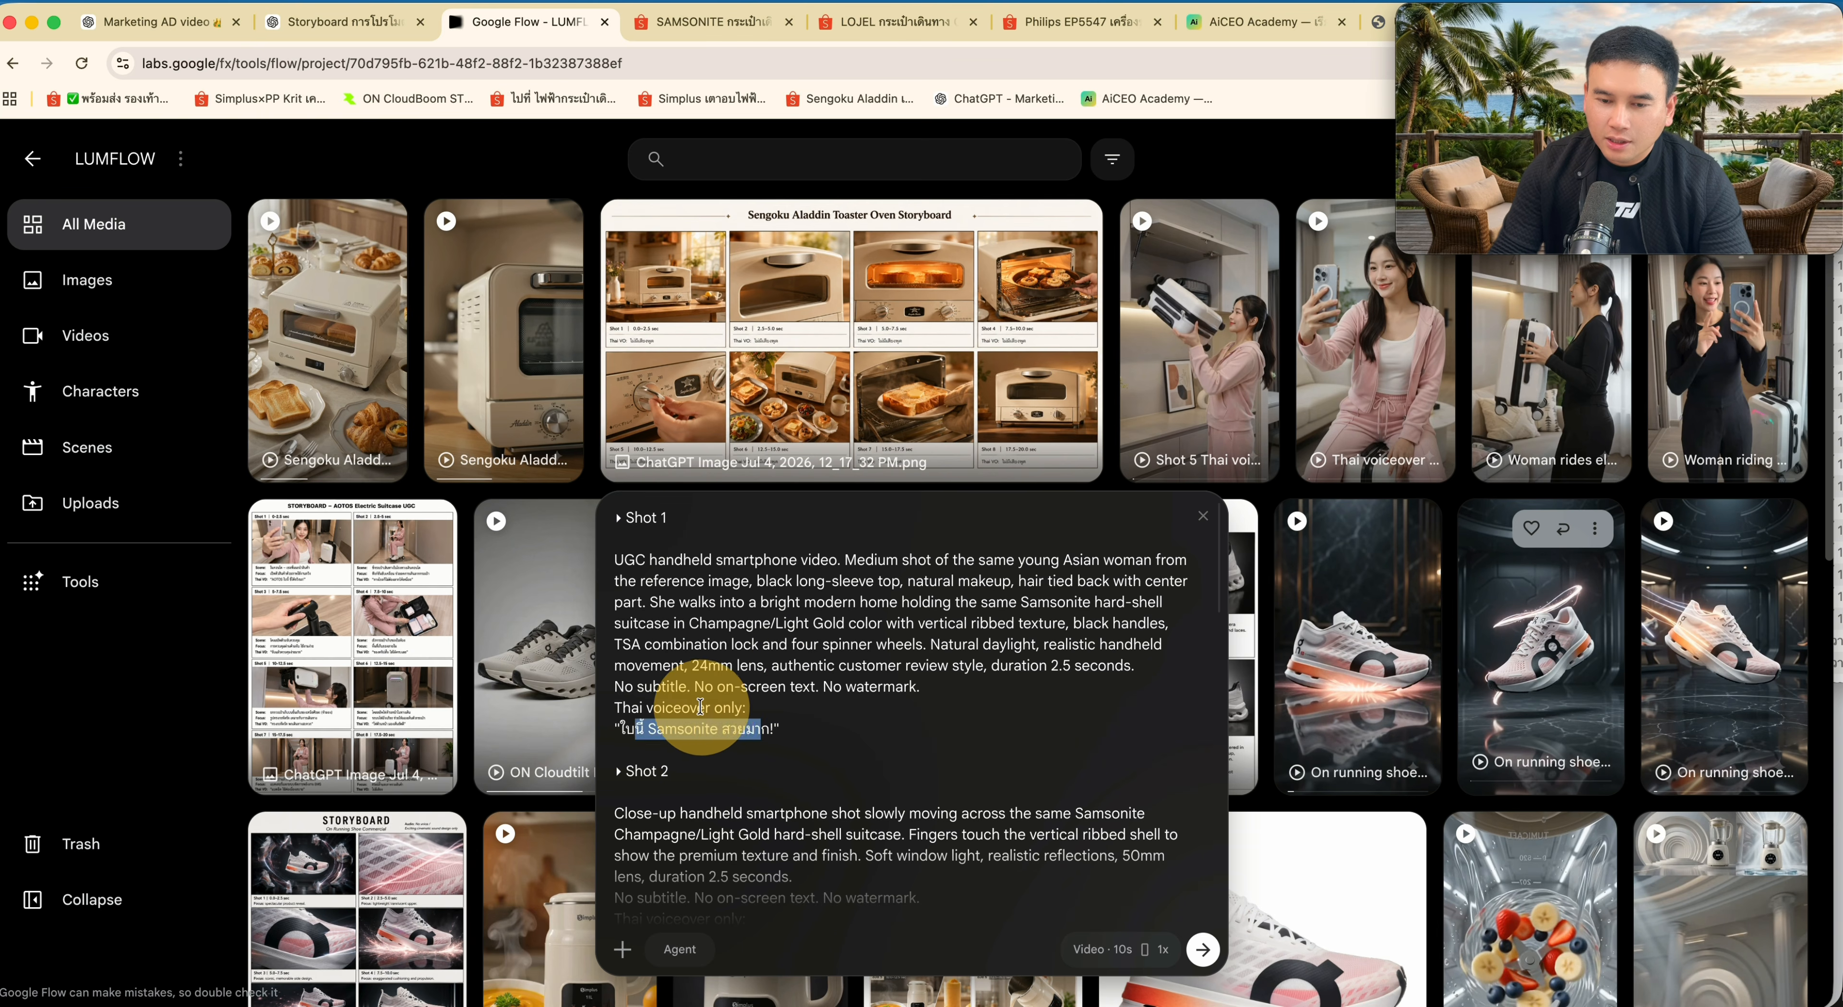
{"action": "scroll", "coordinate": [659, 610], "scroll_direction": "down", "scroll_amount": 10}
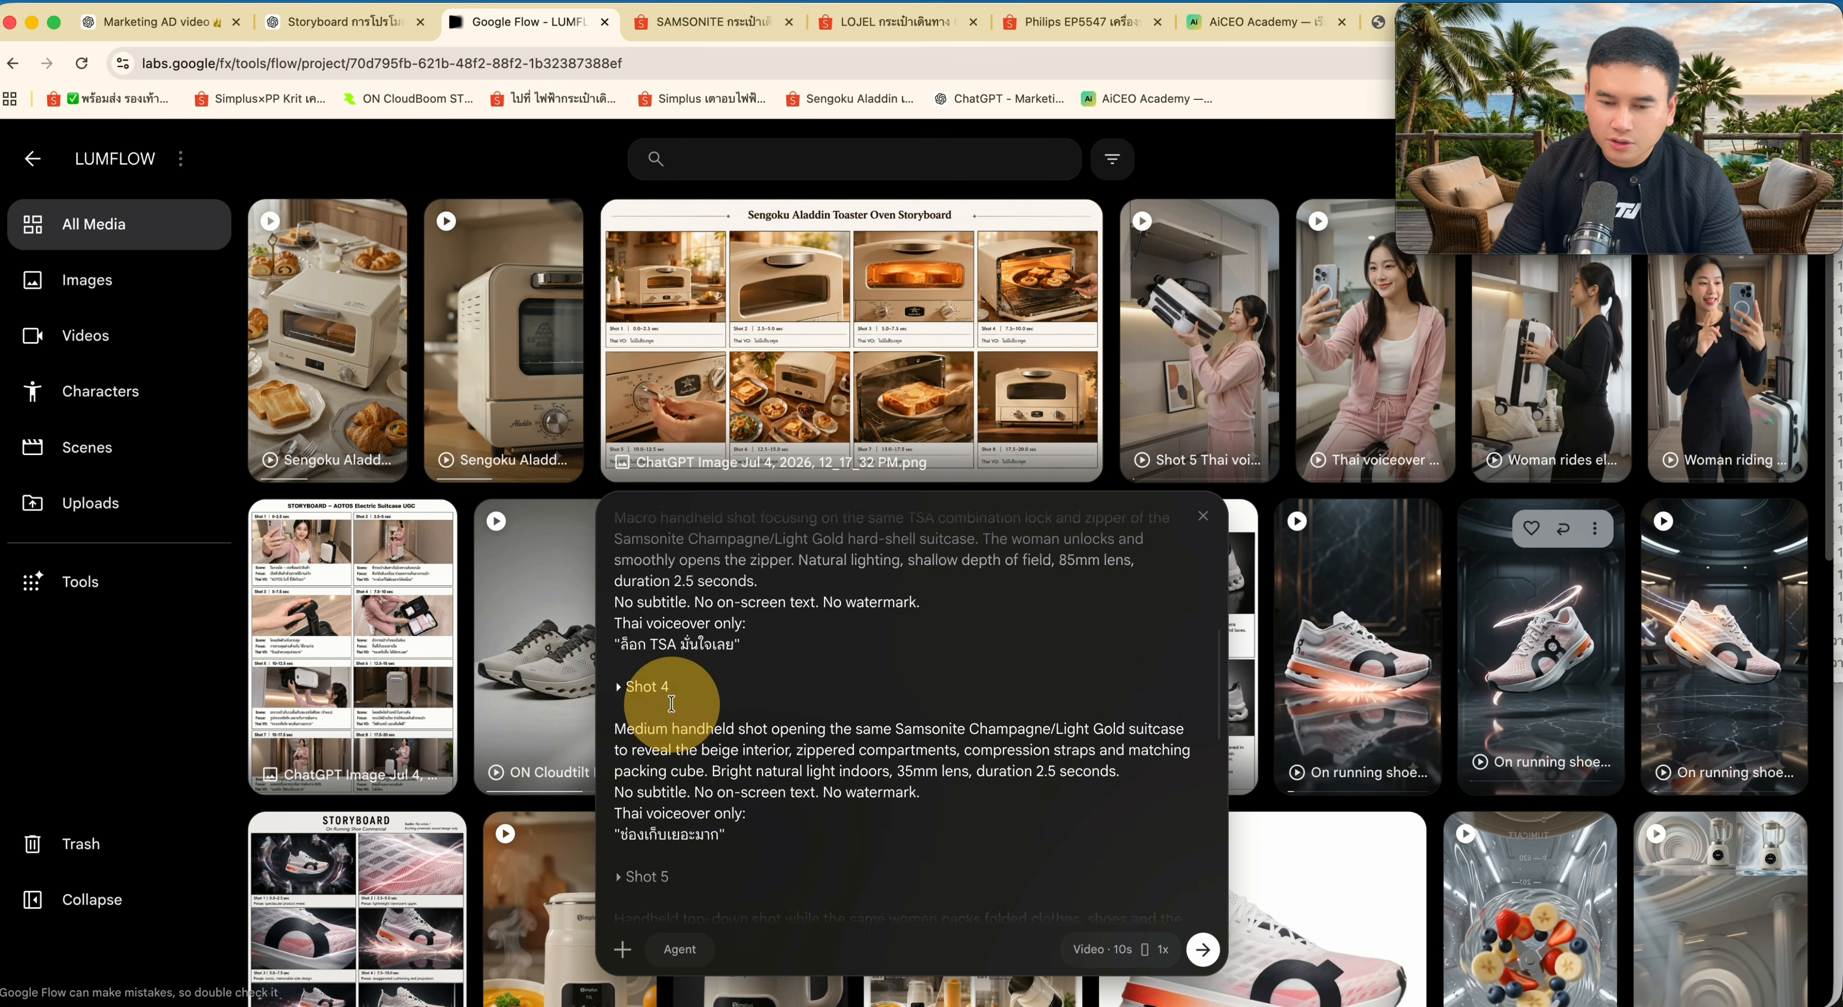
{"action": "scroll", "coordinate": [654, 715], "scroll_direction": "up", "scroll_amount": 10}
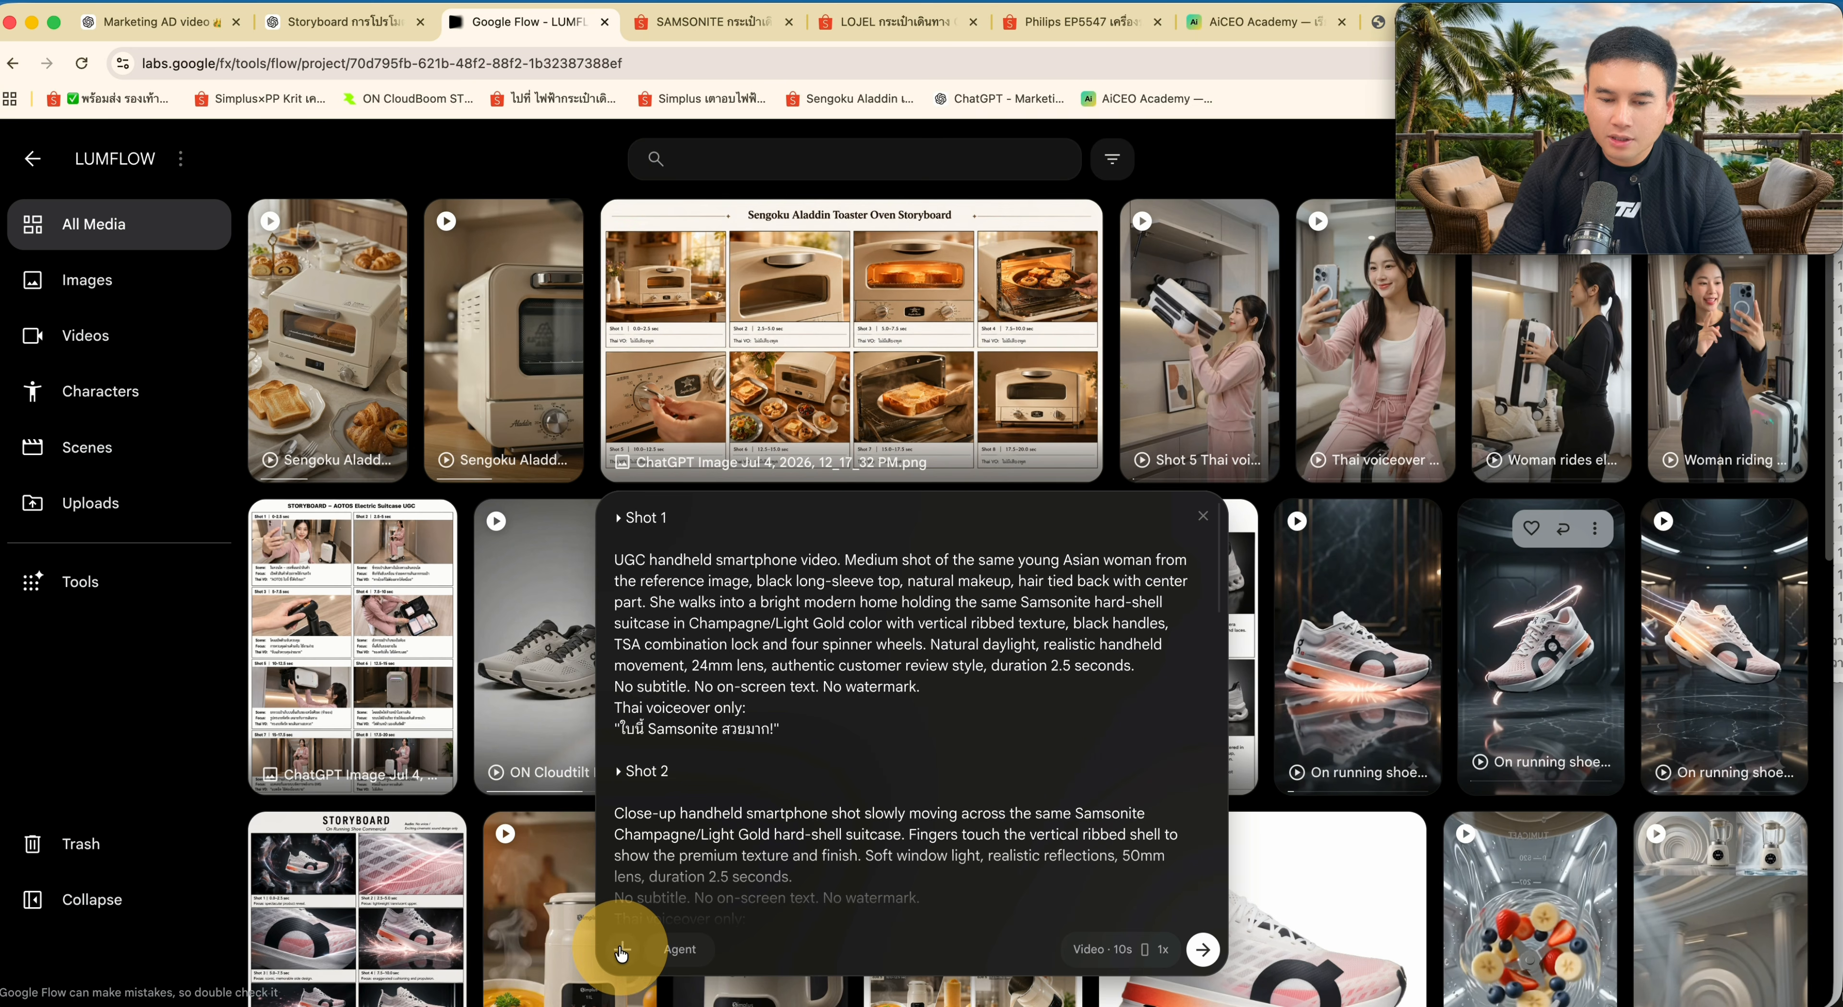
- Upload the storyboard image "ChatGPT Image Jul 4, 2026, 02_46_24 PM.png" to the project's media
{"action": "left_click", "coordinate": [622, 948]}
{"action": "left_click", "coordinate": [535, 475]}
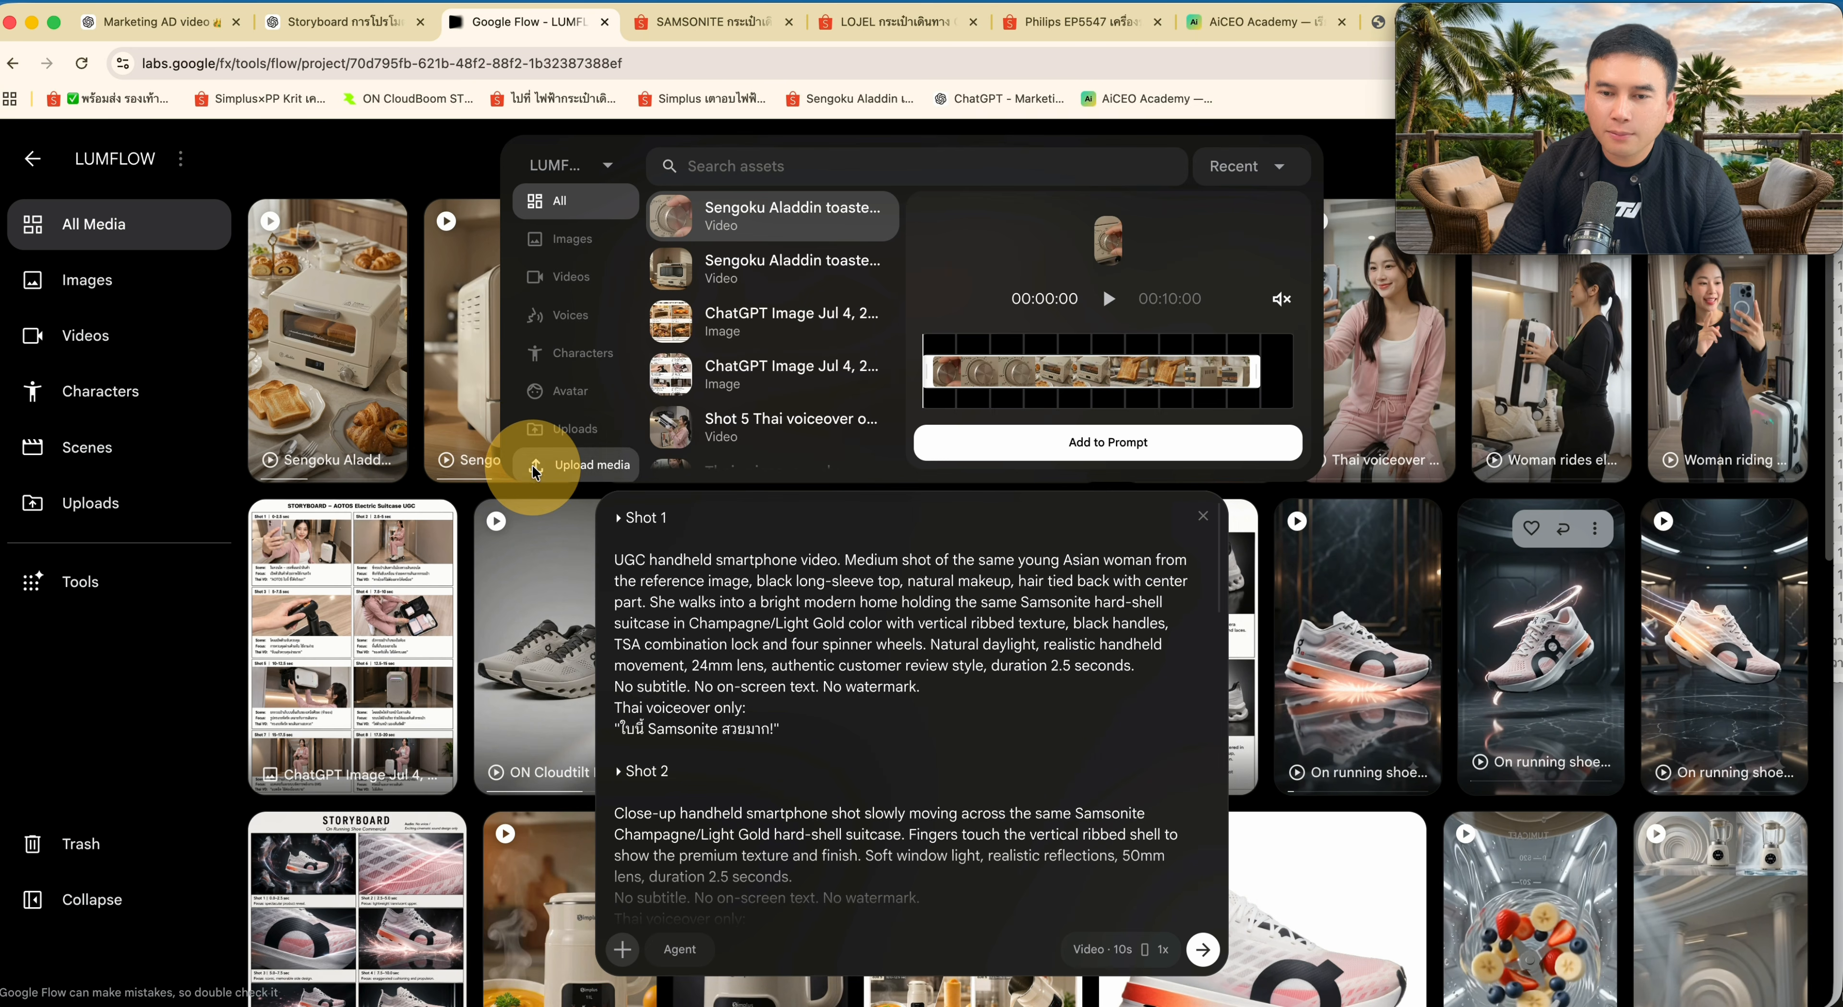
{"action": "left_click", "coordinate": [518, 354]}
{"action": "double_click", "coordinate": [597, 199]}
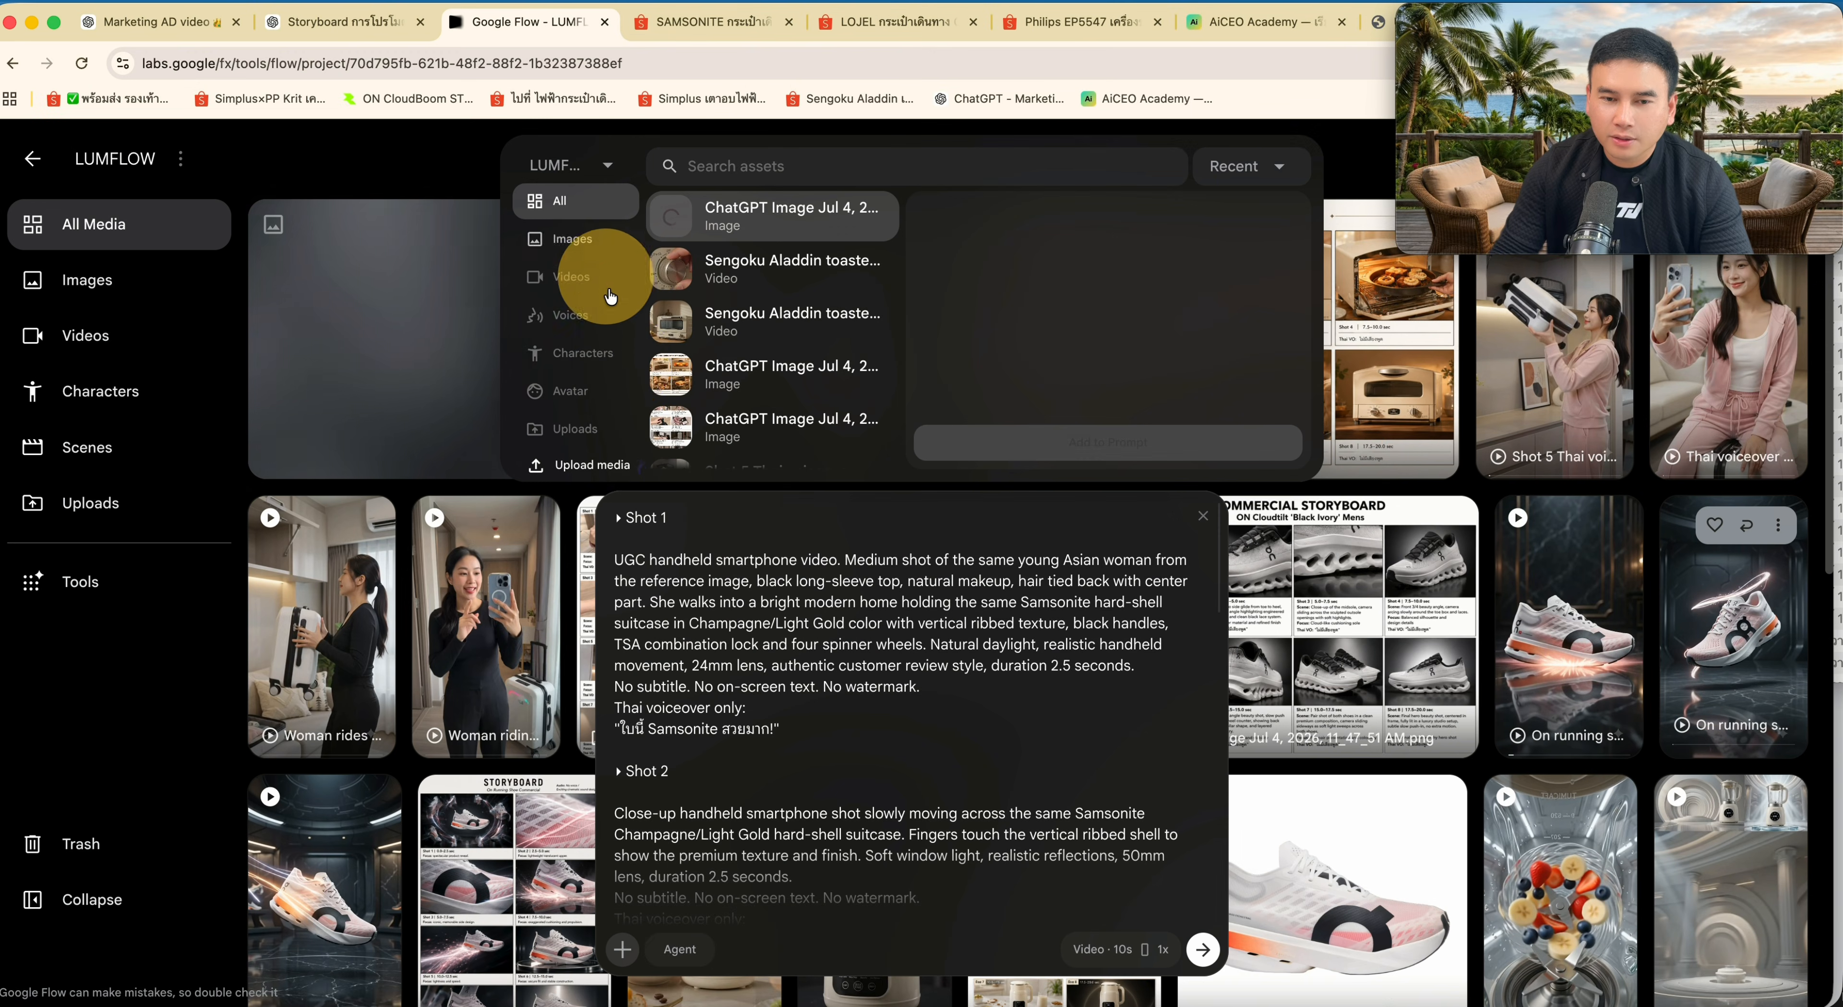
- Copy Shots 5–8 from the prompt and delete them, leaving only Shots 1–4
{"action": "left_click", "coordinate": [644, 558]}
{"action": "scroll", "coordinate": [657, 617], "scroll_direction": "down", "scroll_amount": 5}
{"action": "scroll", "coordinate": [657, 618], "scroll_direction": "down", "scroll_amount": 10}
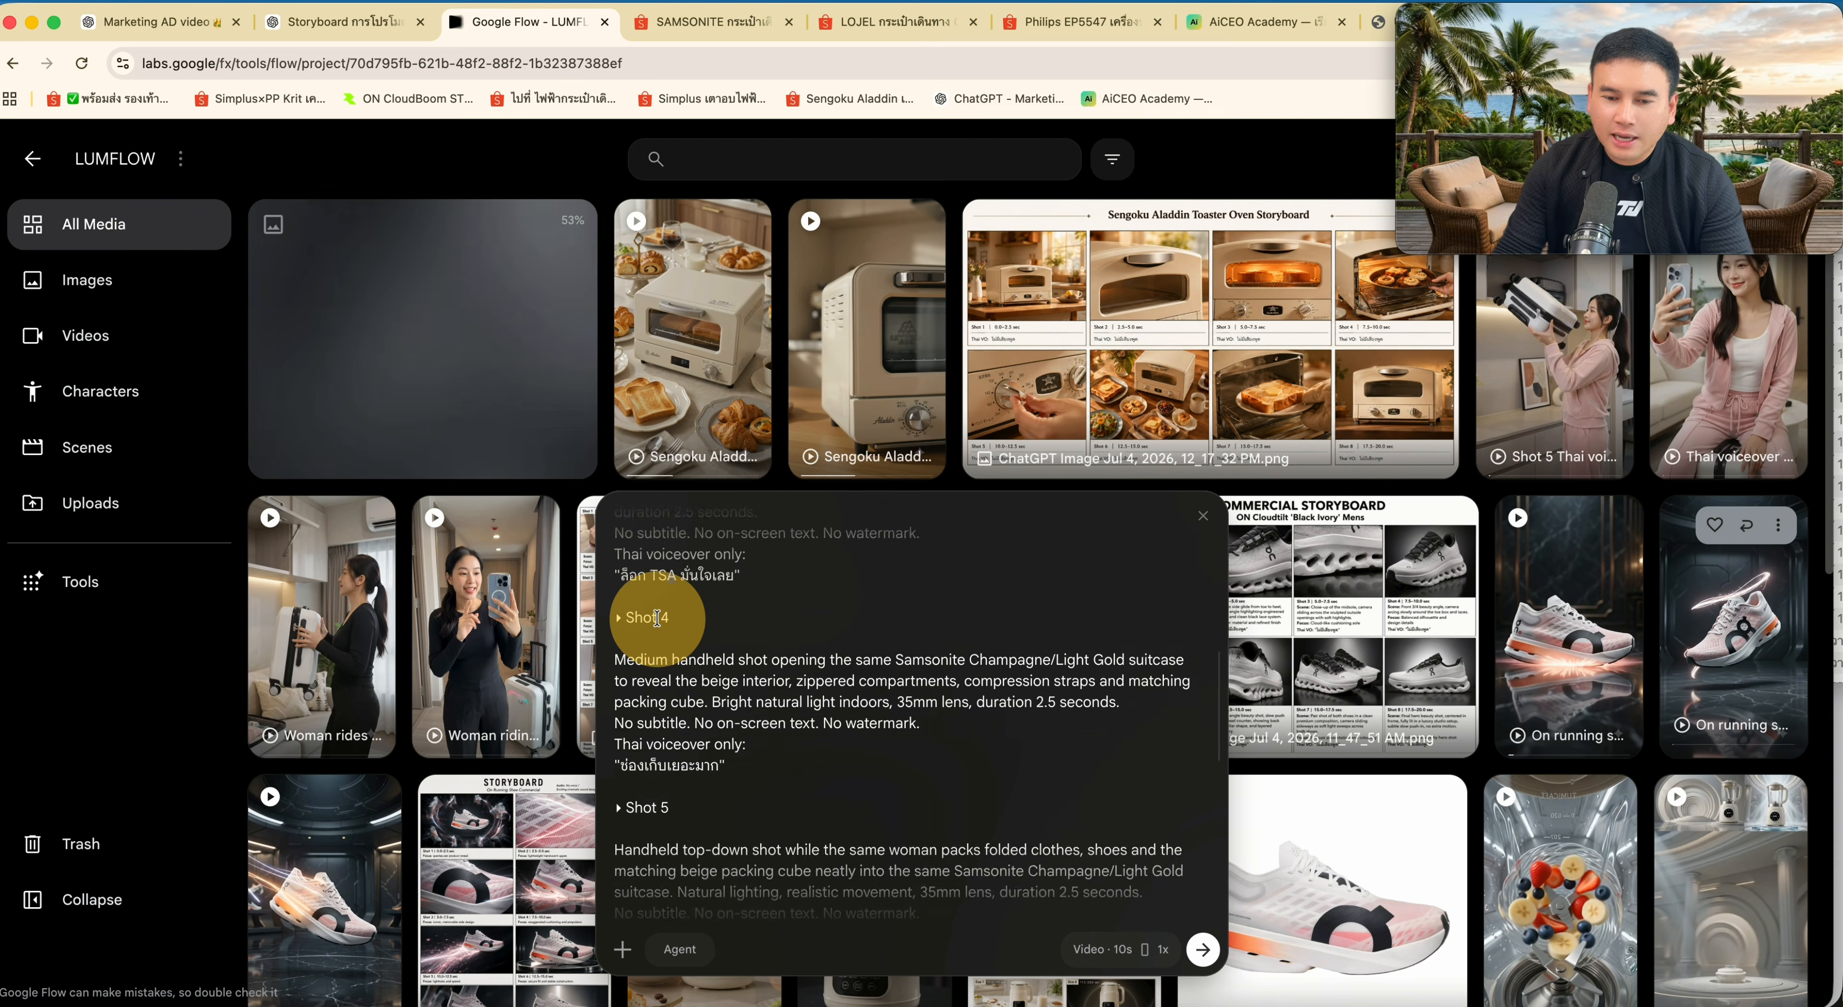
{"action": "left_click_drag", "start_coordinate": [648, 593], "coordinate": [739, 974]}
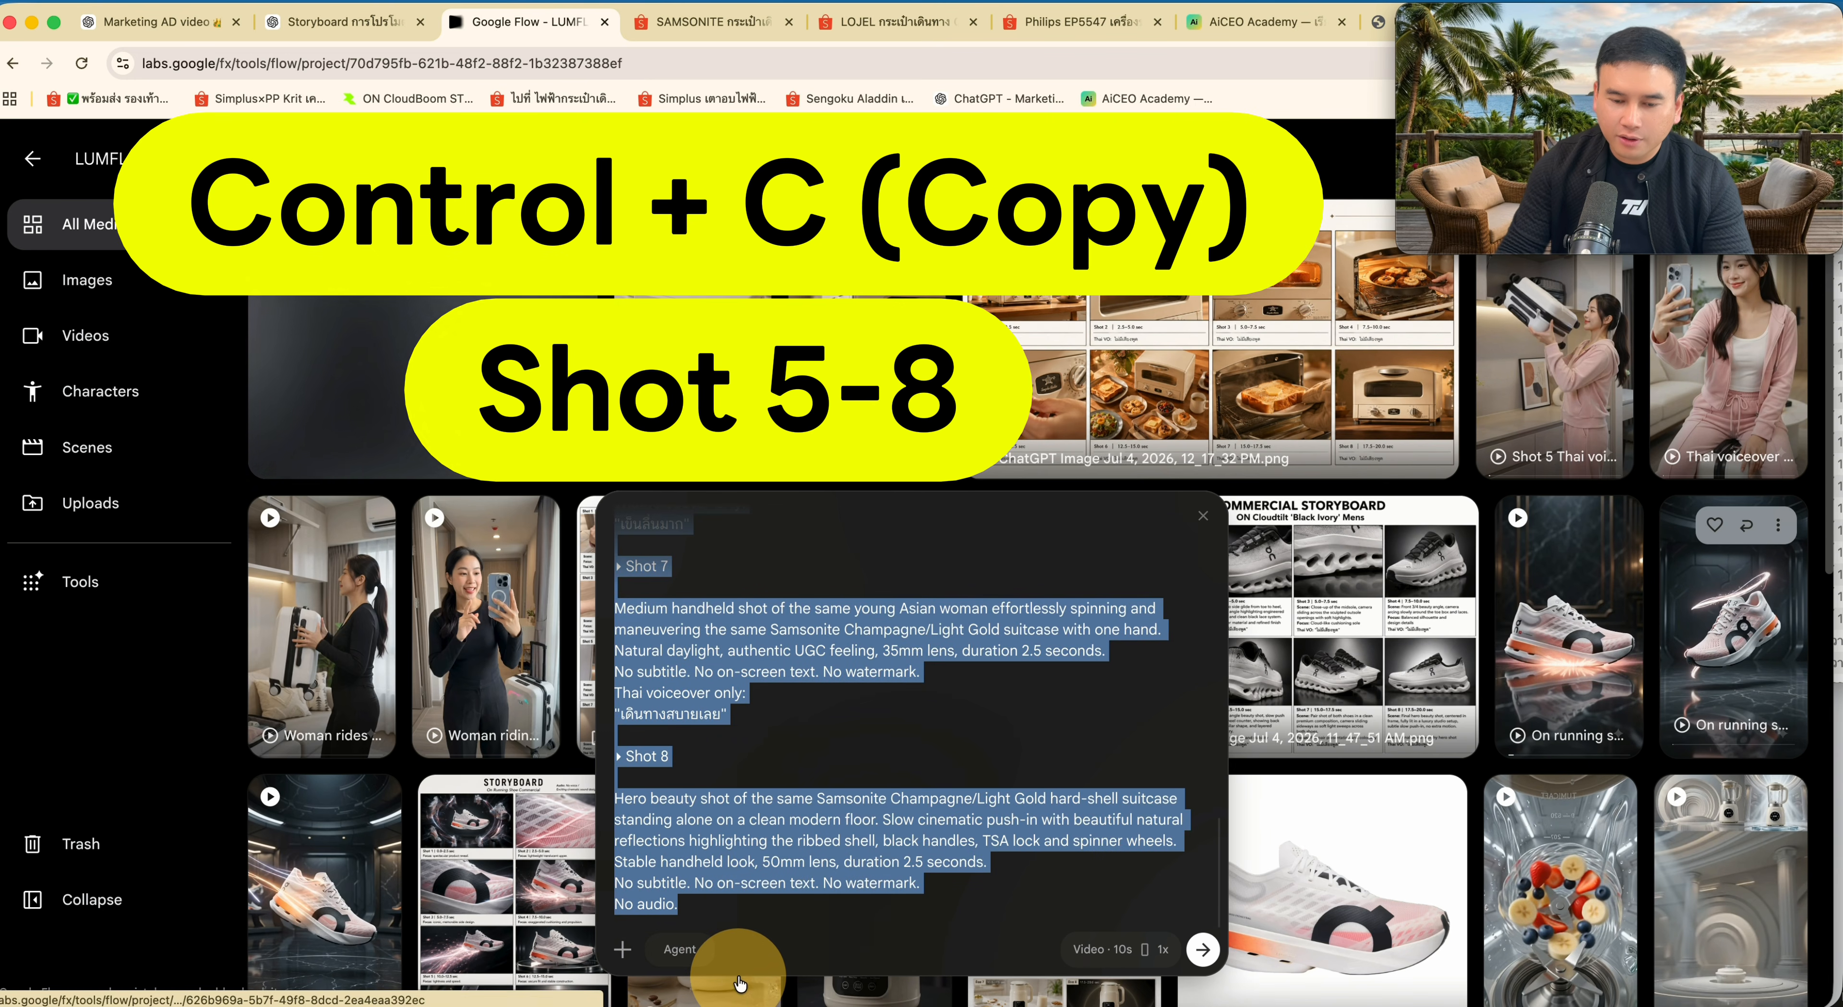
{"action": "key", "text": "super+c"}
{"action": "key", "text": "BackSpace"}
{"action": "scroll", "coordinate": [769, 707], "scroll_direction": "up", "scroll_amount": 6}
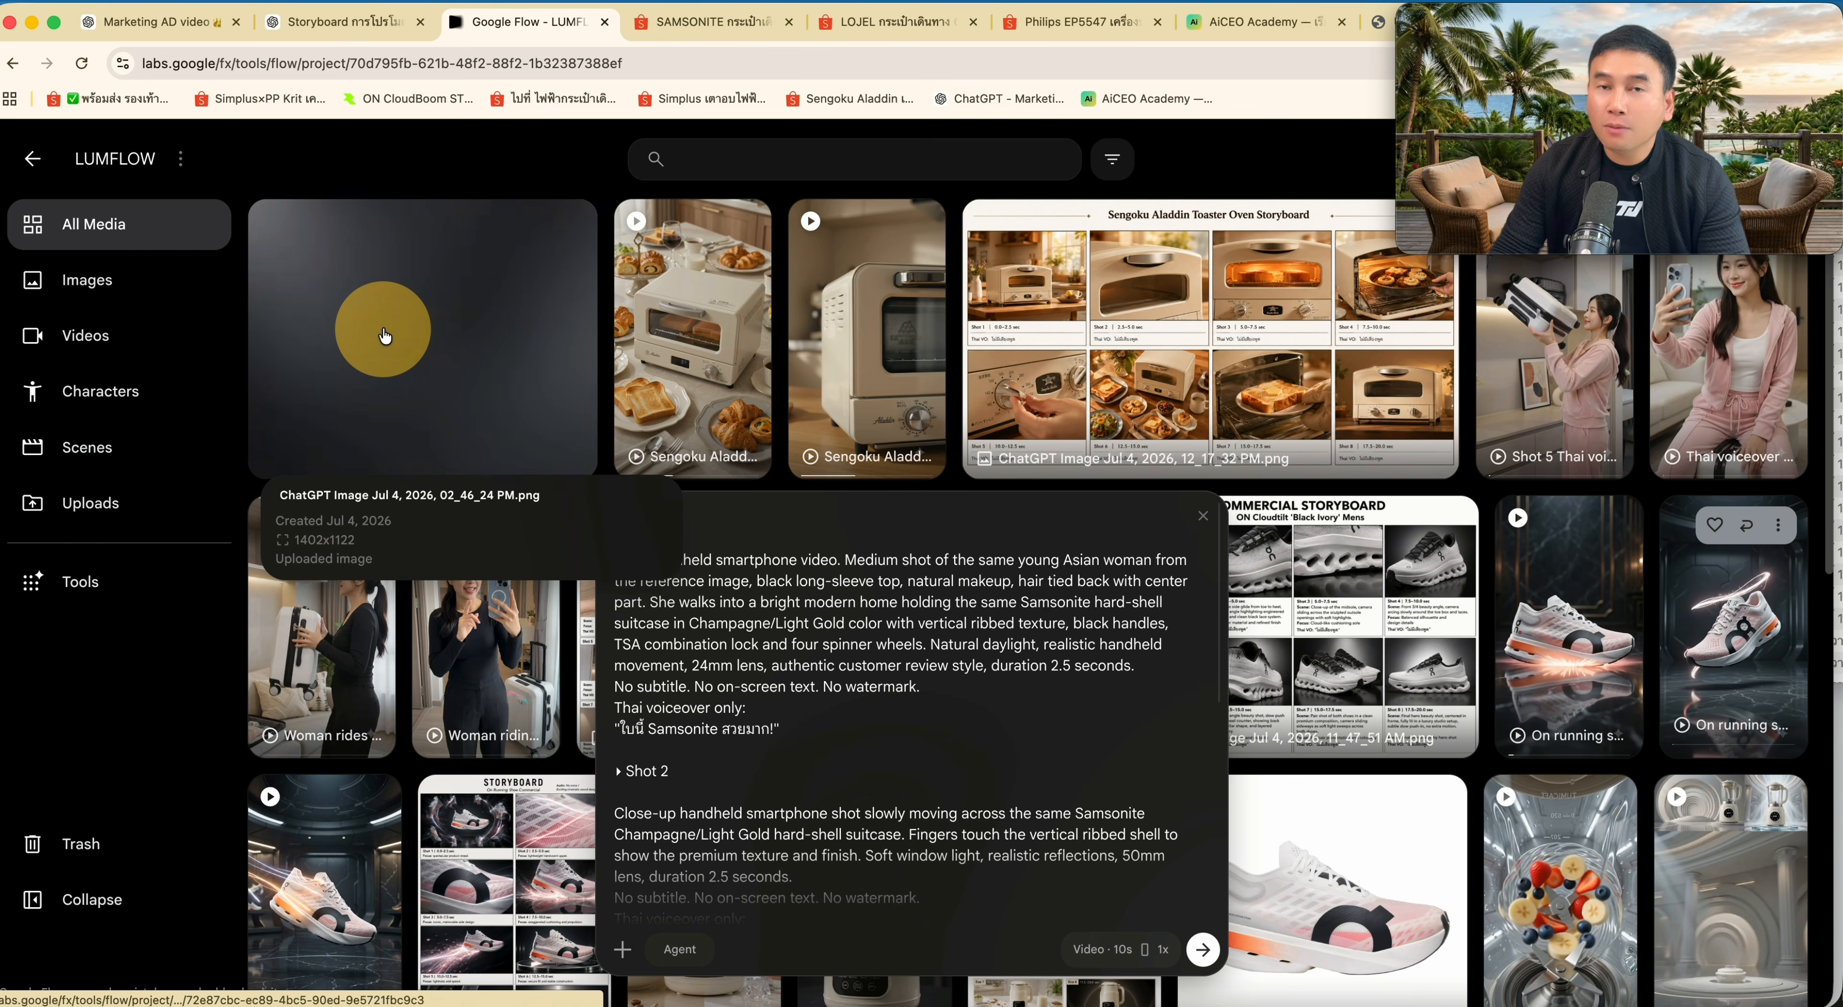
- Add the uploaded Samsonite storyboard image to the prompt as a reference and check the text of Shots 1–4
{"action": "left_click_drag", "start_coordinate": [442, 333], "coordinate": [783, 955]}
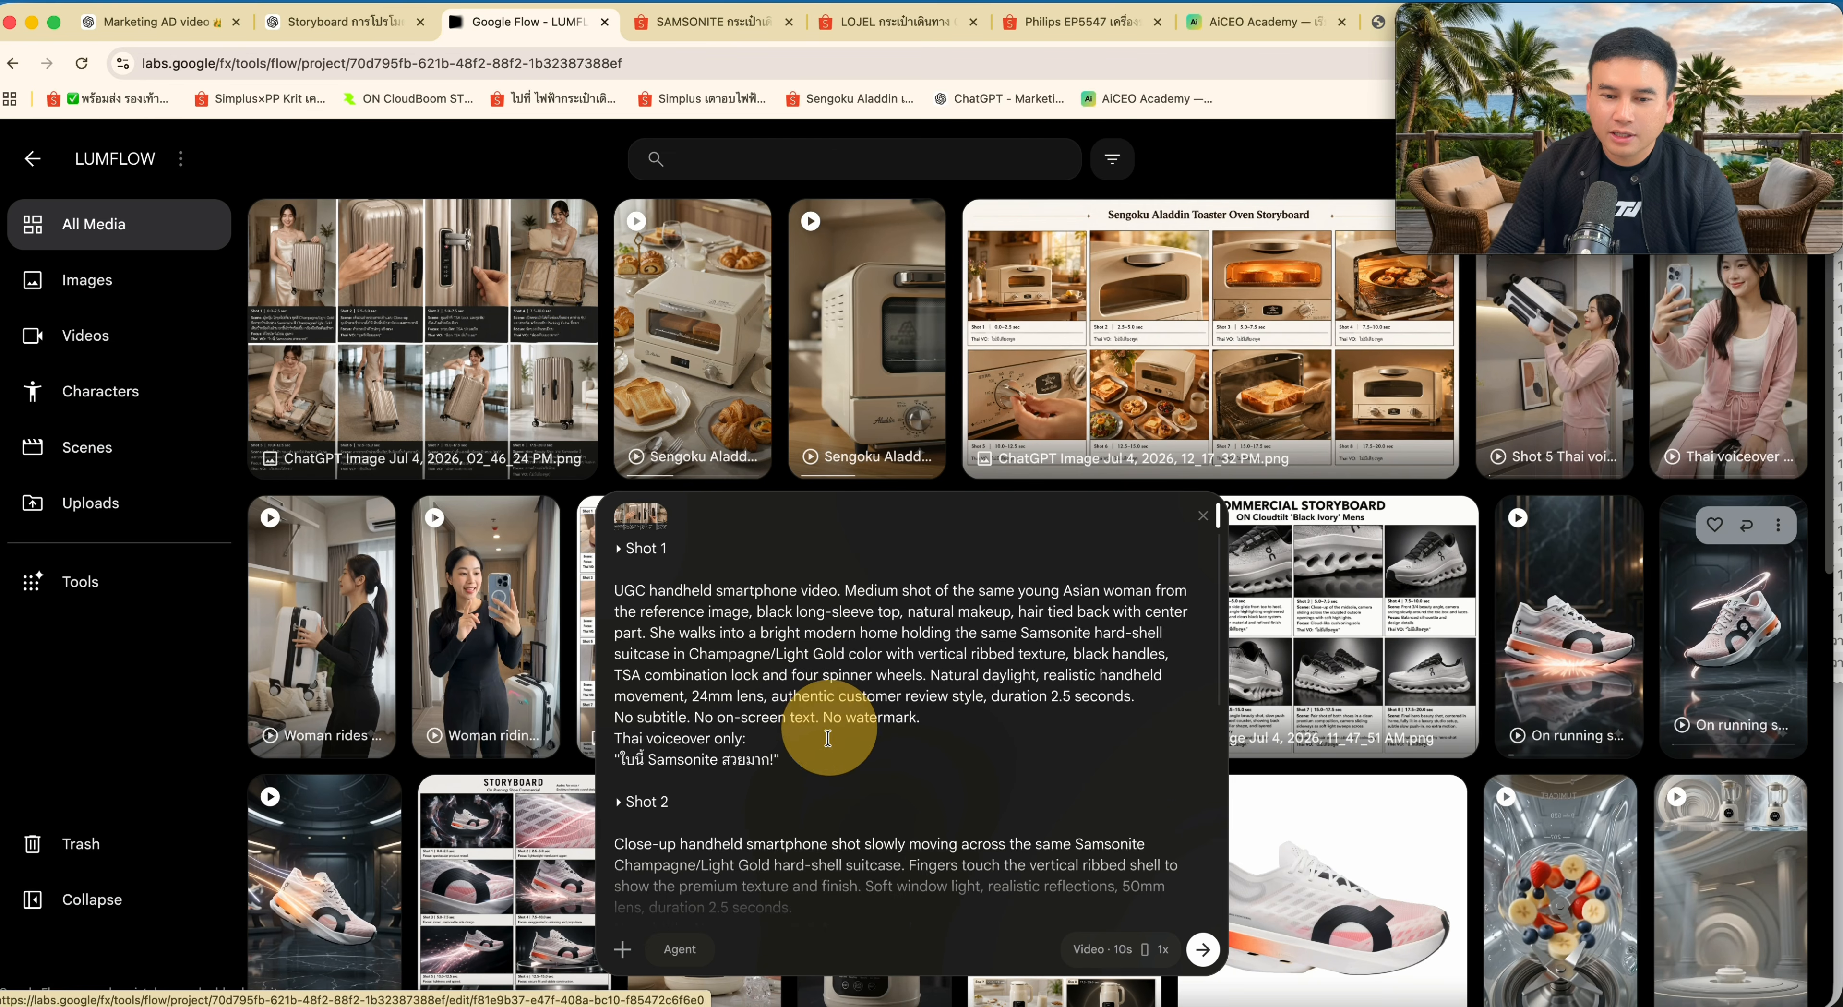
{"action": "scroll", "coordinate": [822, 719], "scroll_direction": "down", "scroll_amount": 5}
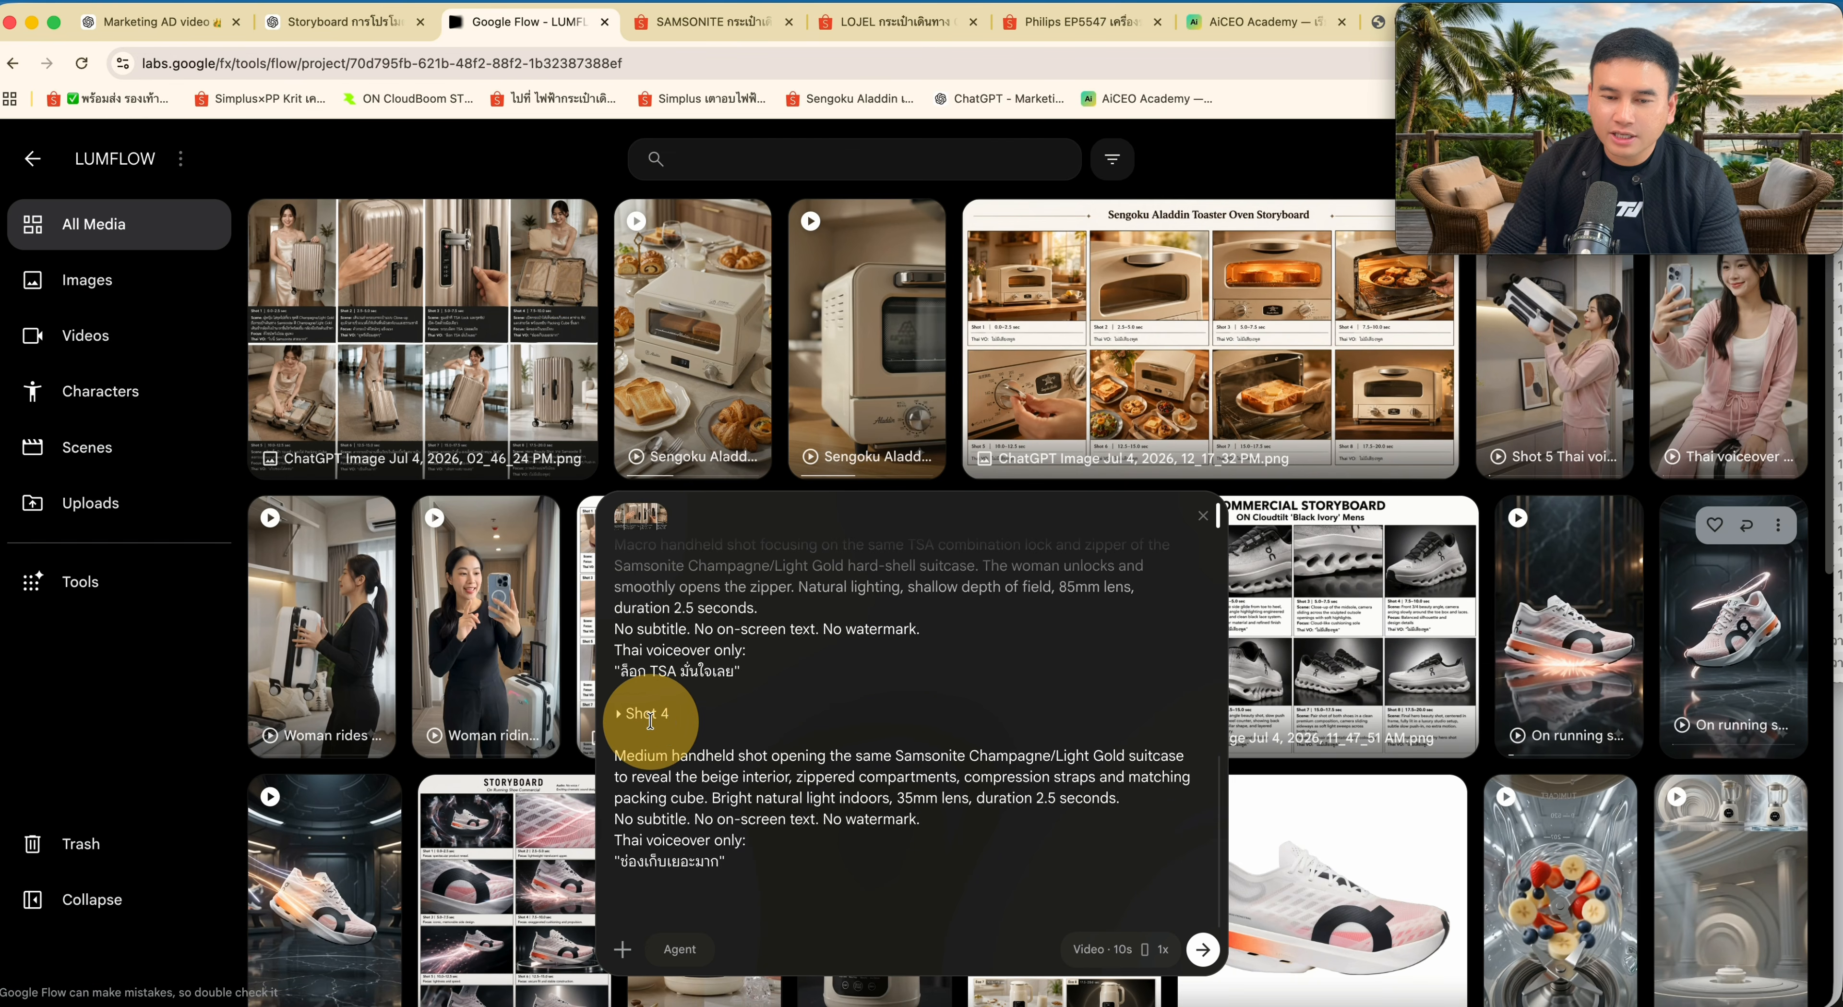
{"action": "left_click_drag", "start_coordinate": [666, 721], "coordinate": [682, 722]}
{"action": "scroll", "coordinate": [691, 708], "scroll_direction": "up", "scroll_amount": 2}
{"action": "scroll", "coordinate": [693, 708], "scroll_direction": "down", "scroll_amount": 2}
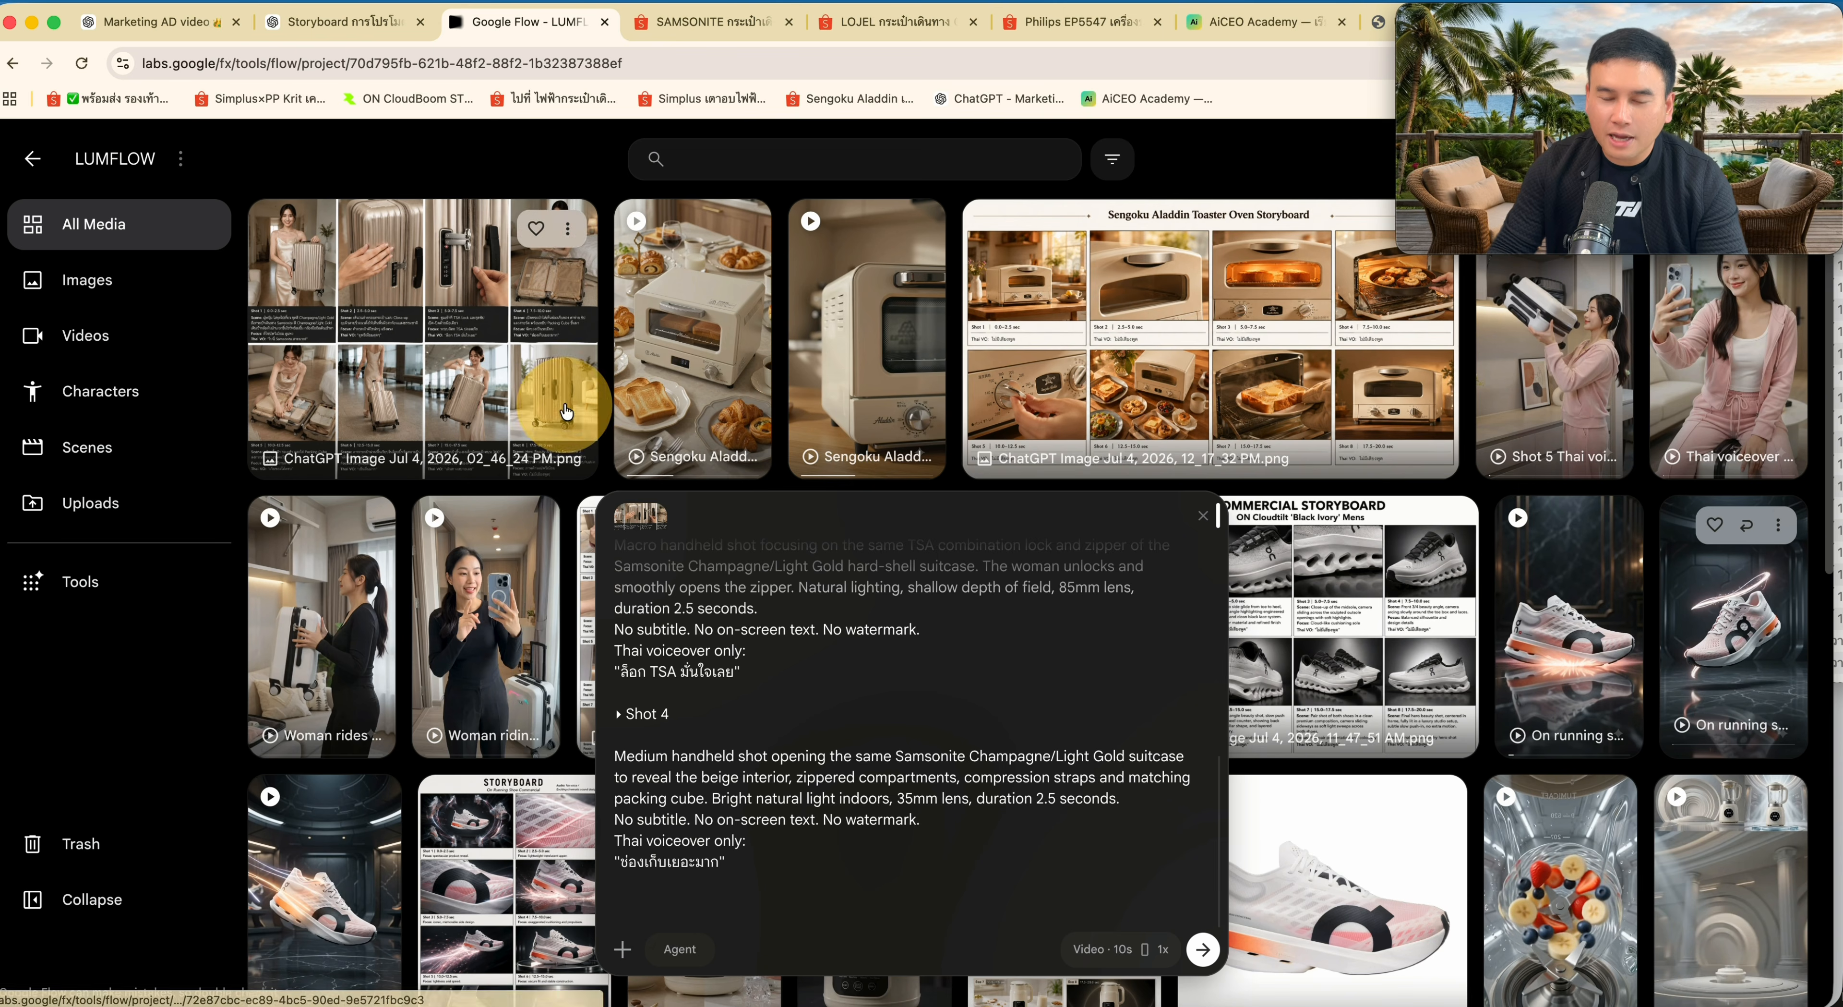
{"action": "scroll", "coordinate": [923, 725], "scroll_direction": "up", "scroll_amount": 7}
- Set the video to 9:16 with the Omni Flash model and generate the Shots 1–4 clip
{"action": "left_click", "coordinate": [1116, 949]}
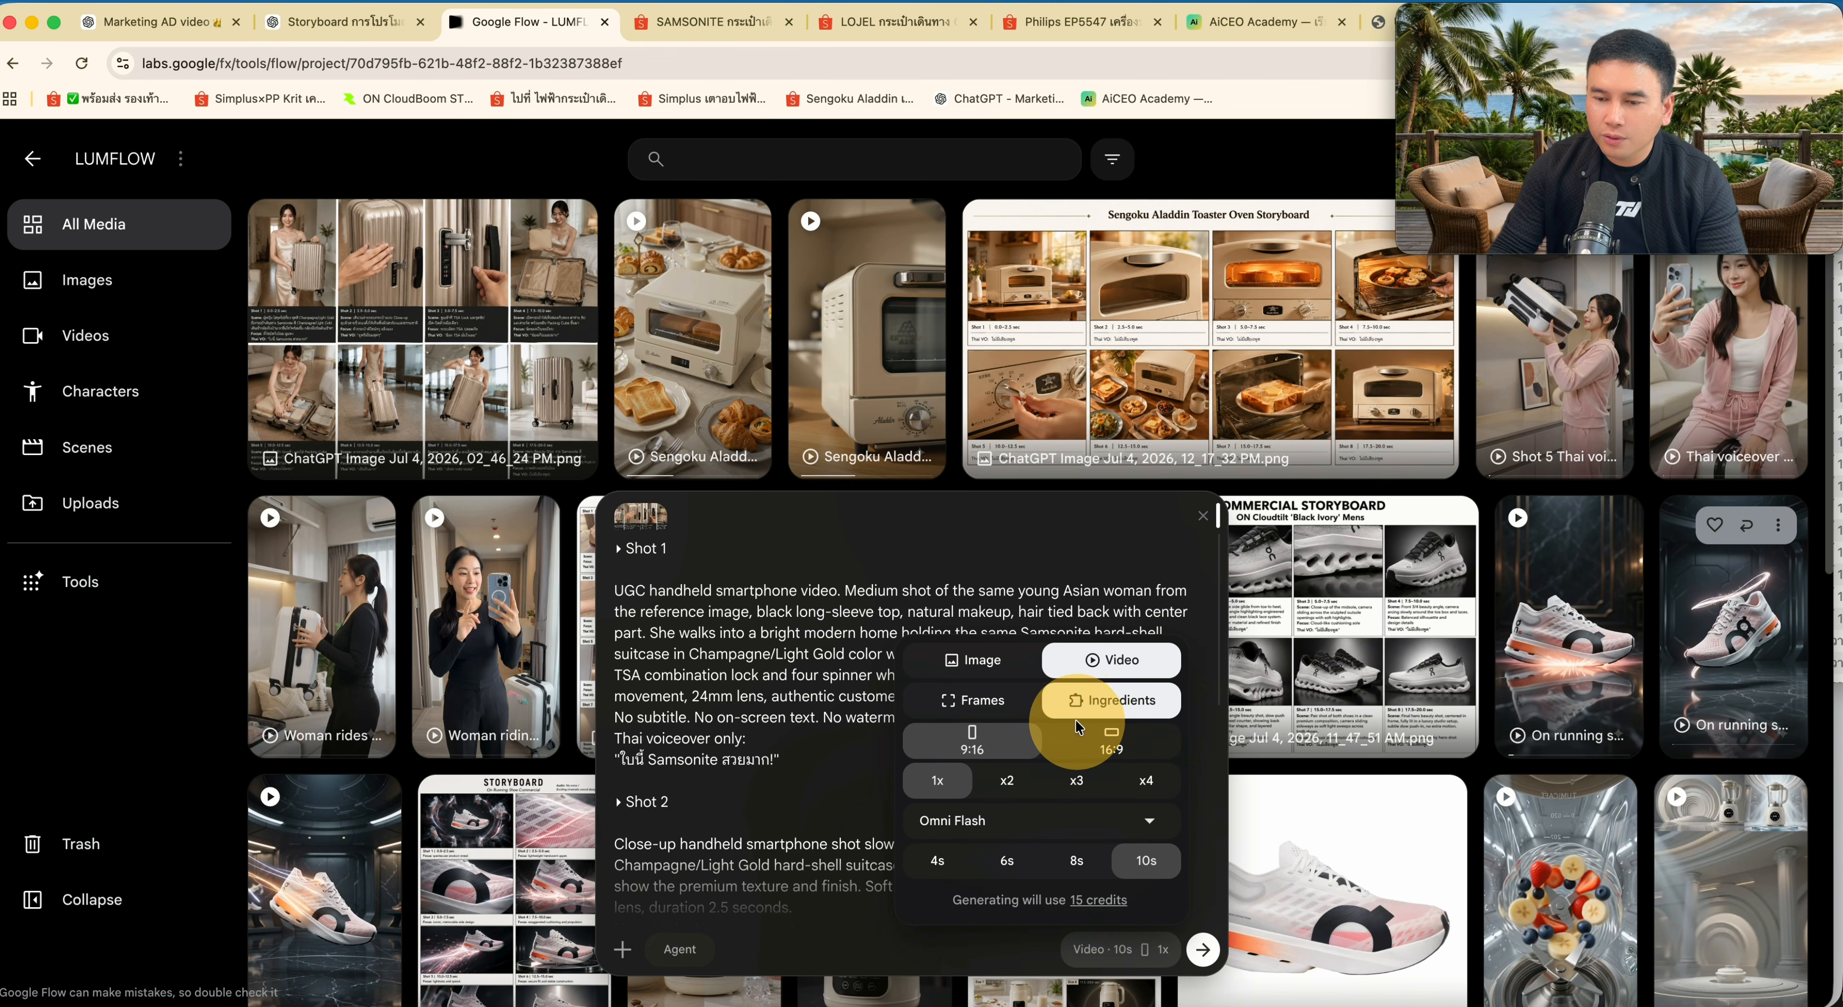
{"action": "left_click", "coordinate": [973, 748]}
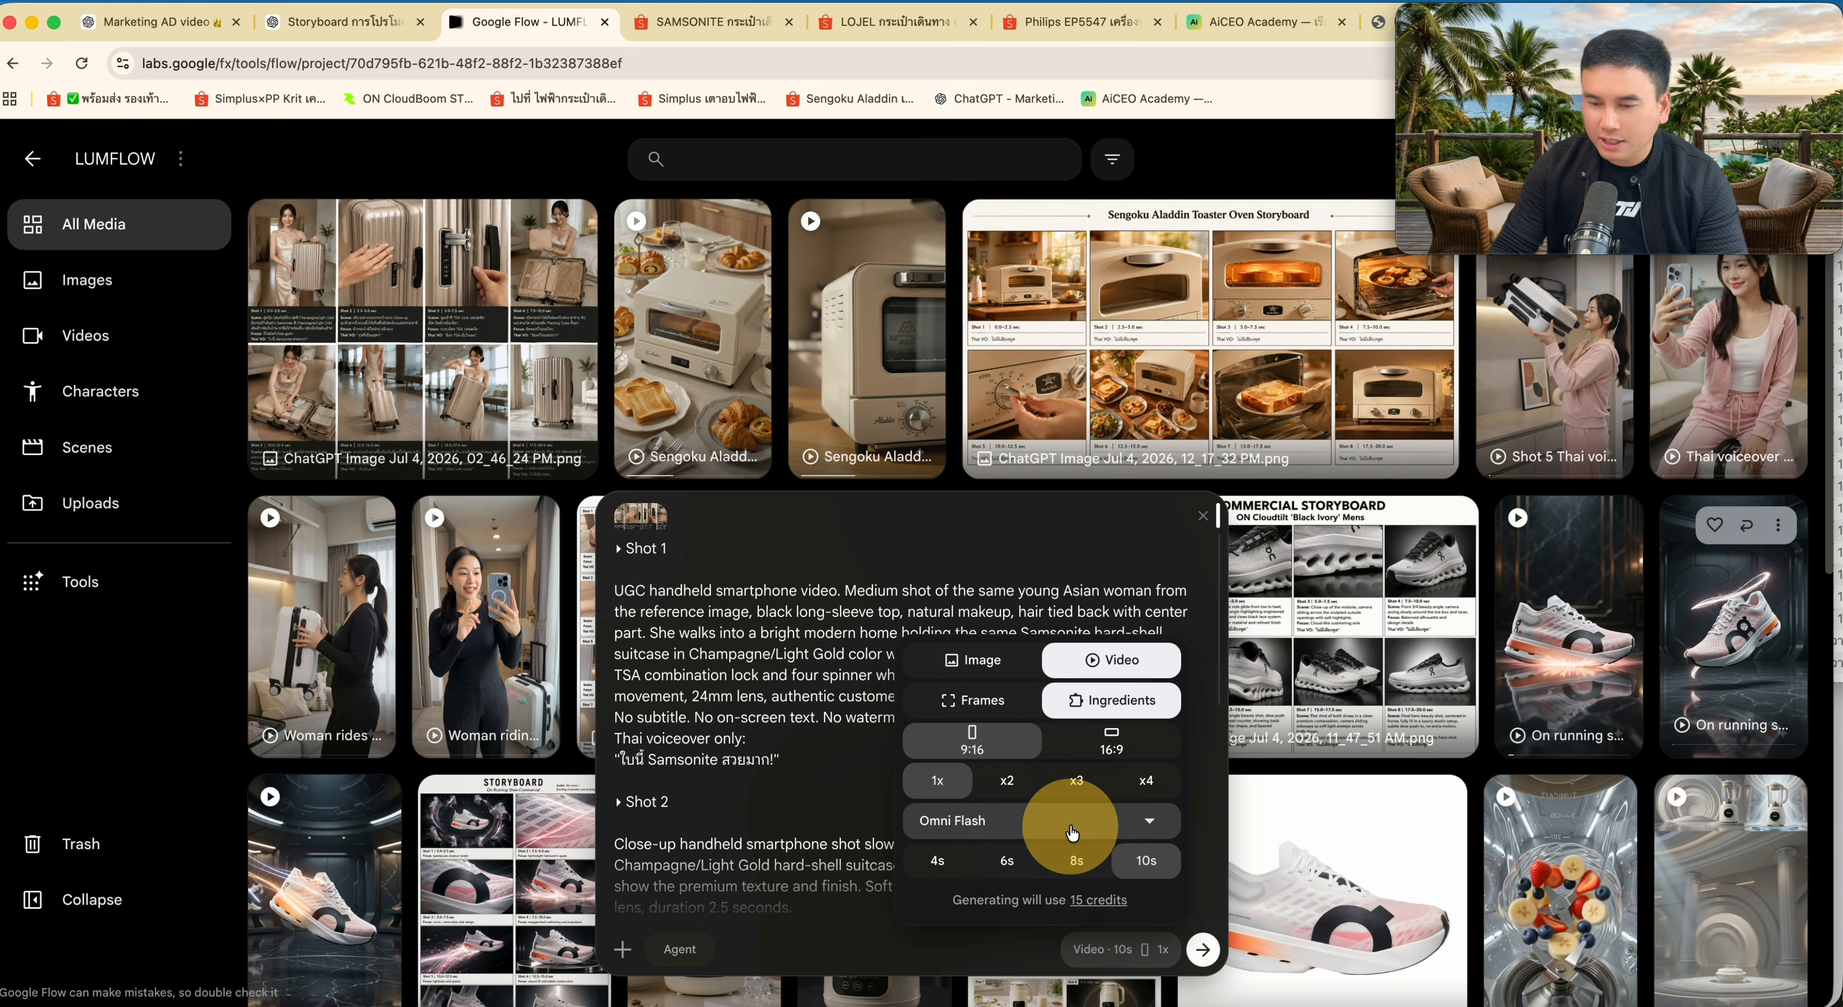
{"action": "left_click", "coordinate": [1137, 815]}
{"action": "left_click", "coordinate": [1037, 629]}
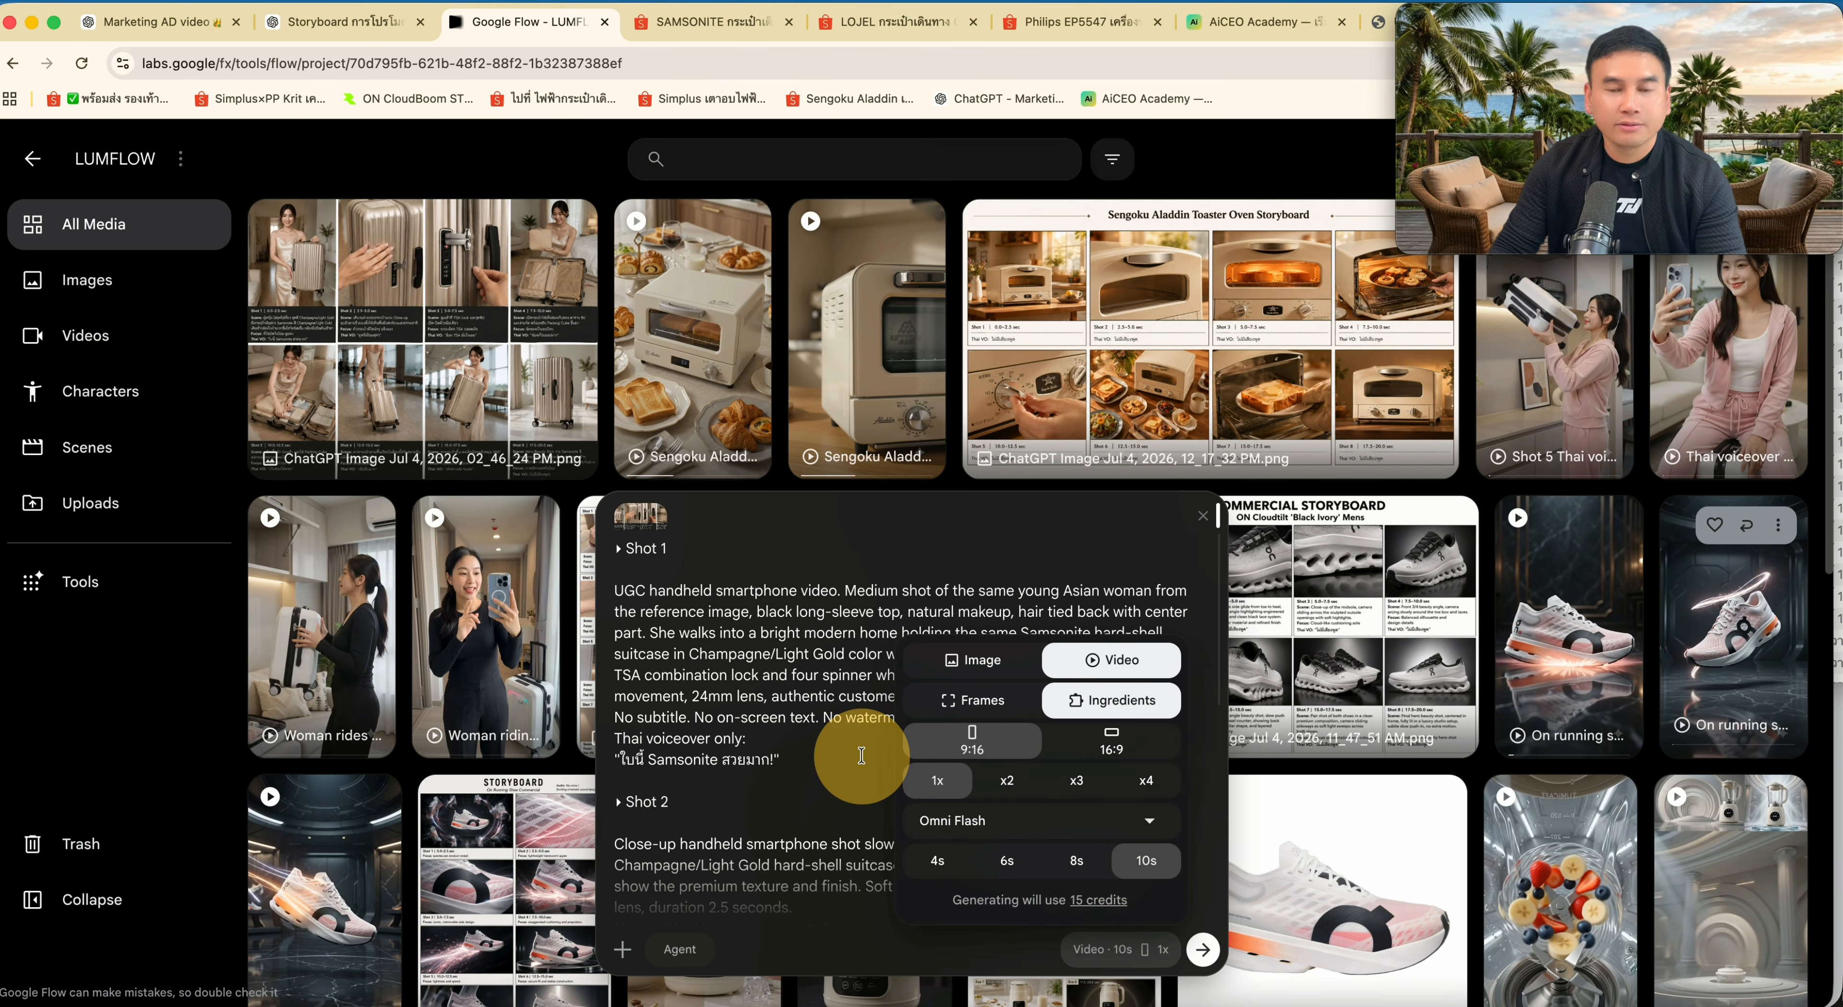
{"action": "left_click", "coordinate": [747, 716]}
{"action": "left_click", "coordinate": [1205, 951]}
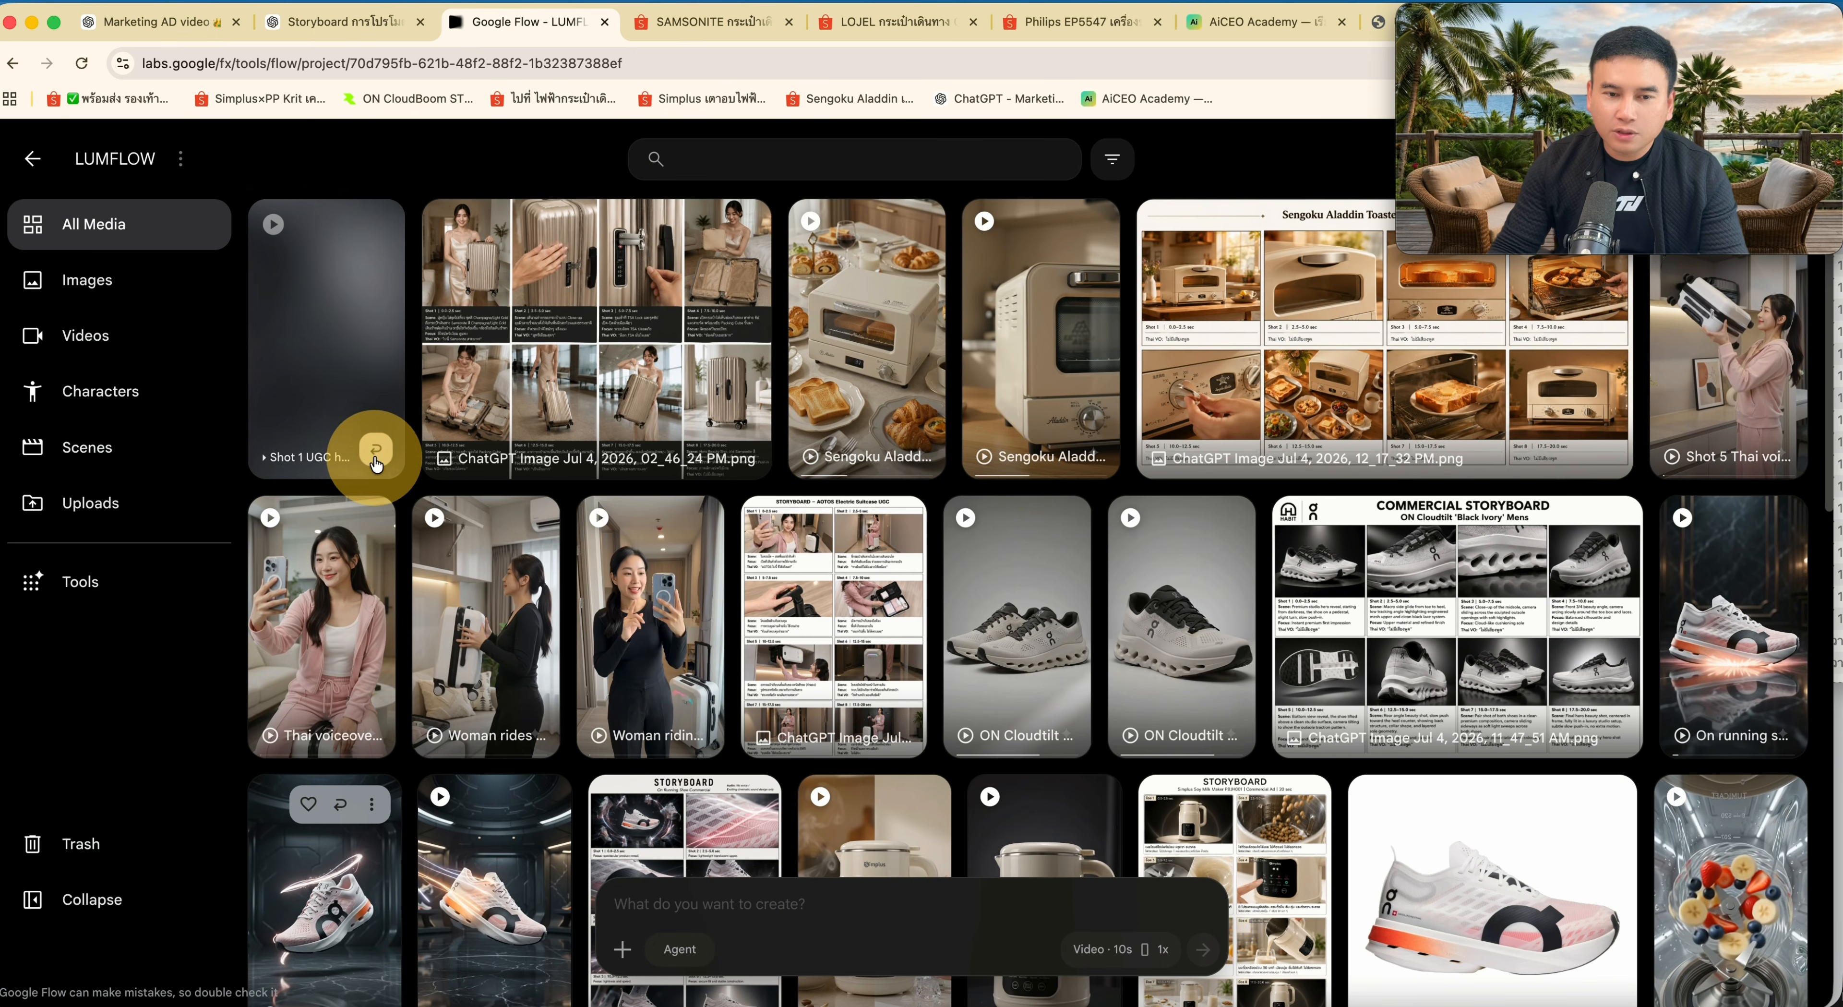
- Reuse the queued clip's prompt with its storyboard image, replace the text with the copied Shots 5–8 and generate the second clip
{"action": "left_click", "coordinate": [373, 450]}
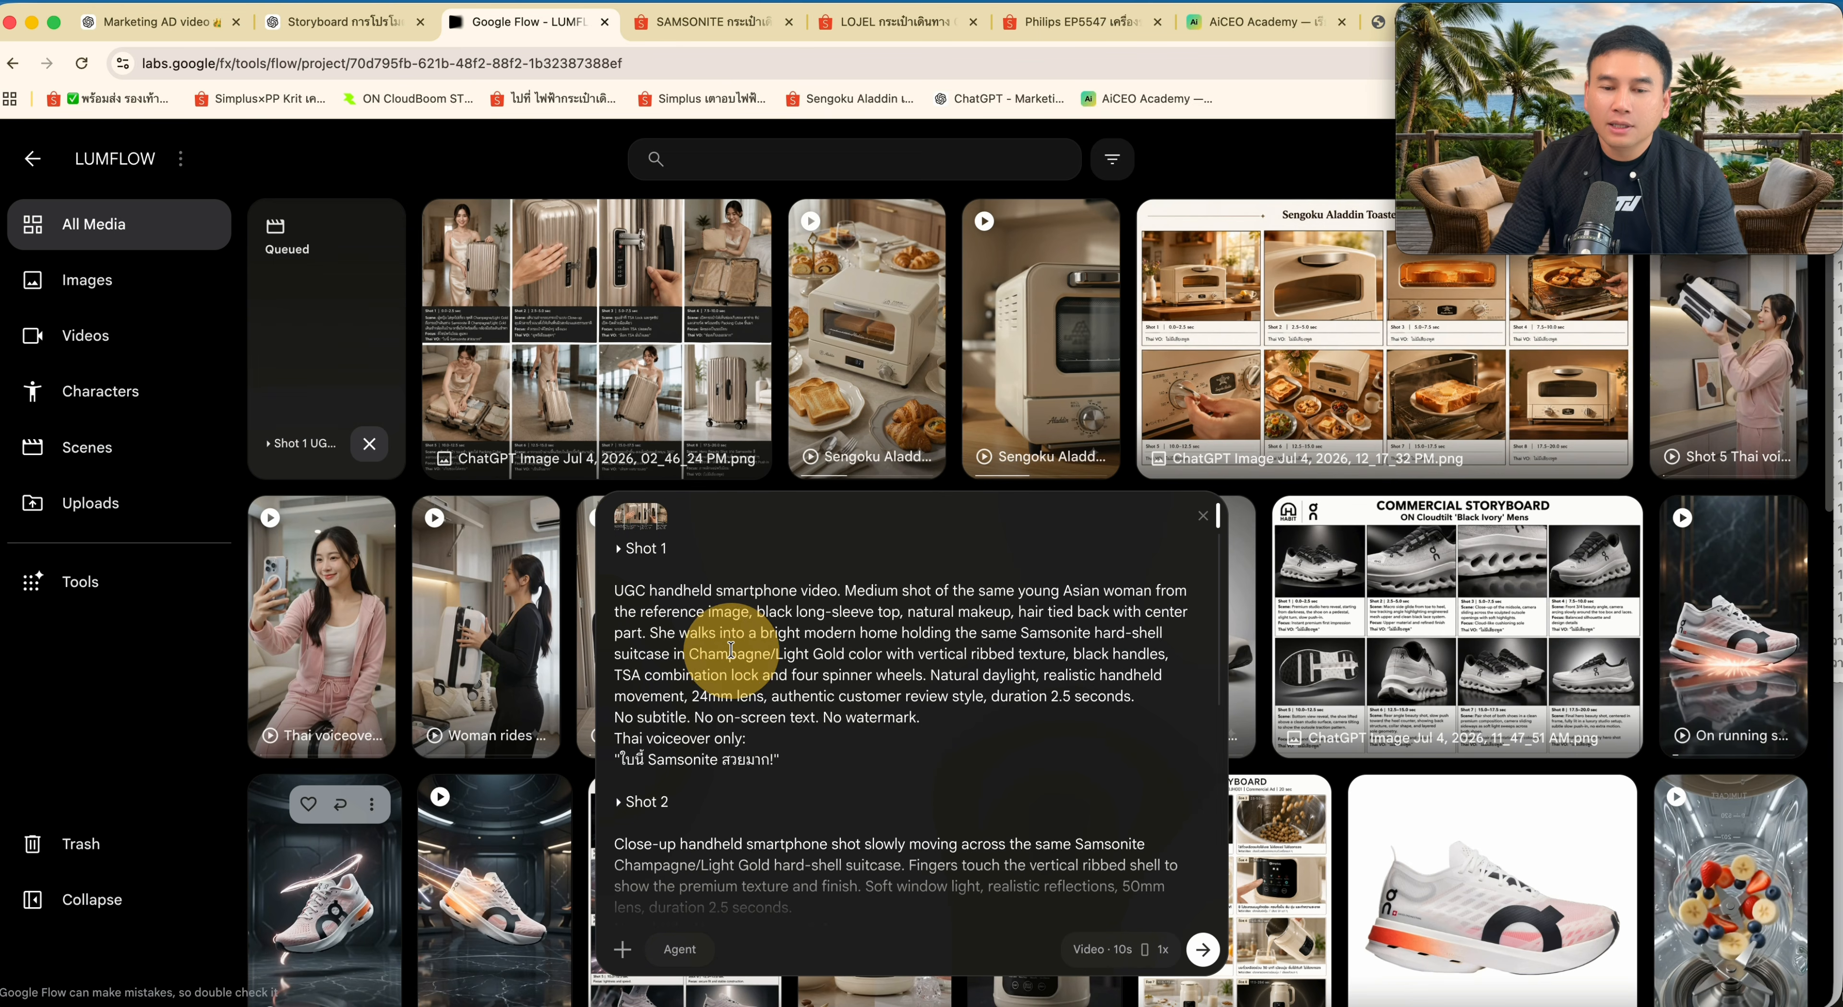
{"action": "scroll", "coordinate": [716, 655], "scroll_direction": "down", "scroll_amount": 7}
{"action": "scroll", "coordinate": [716, 655], "scroll_direction": "up", "scroll_amount": 5}
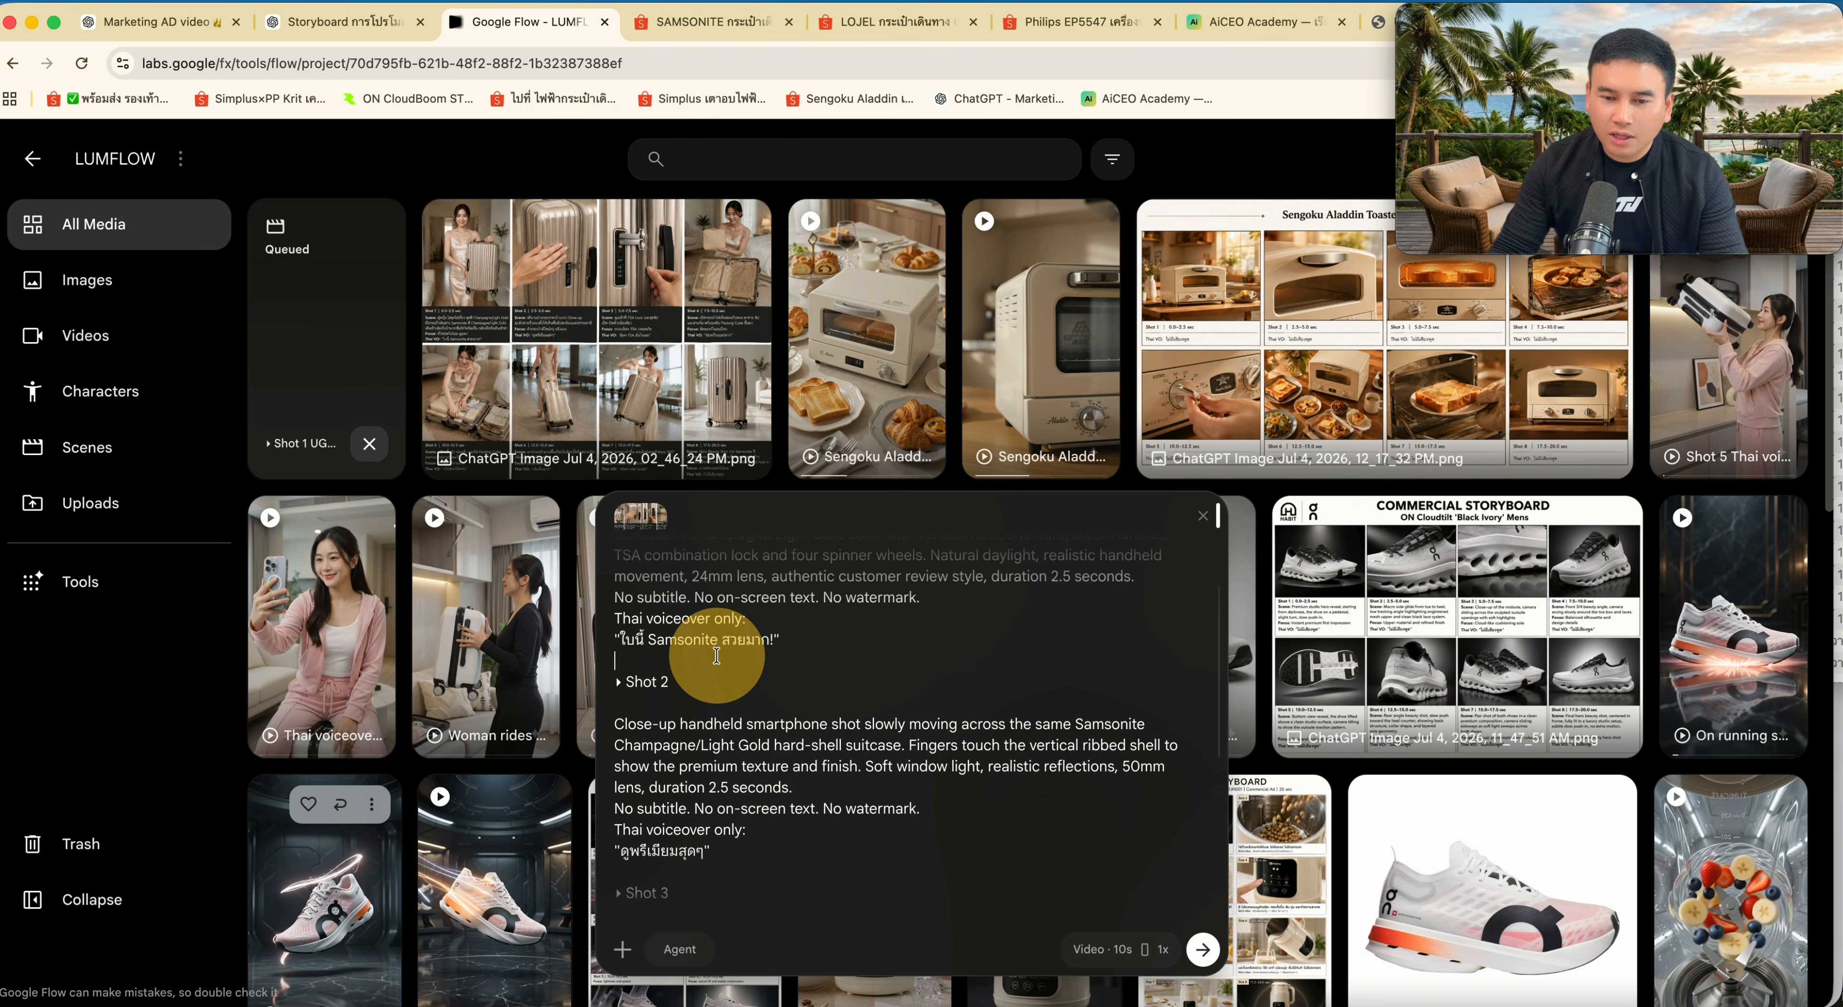
{"action": "key", "text": "ctrl+a"}
{"action": "key", "text": "BackSpace"}
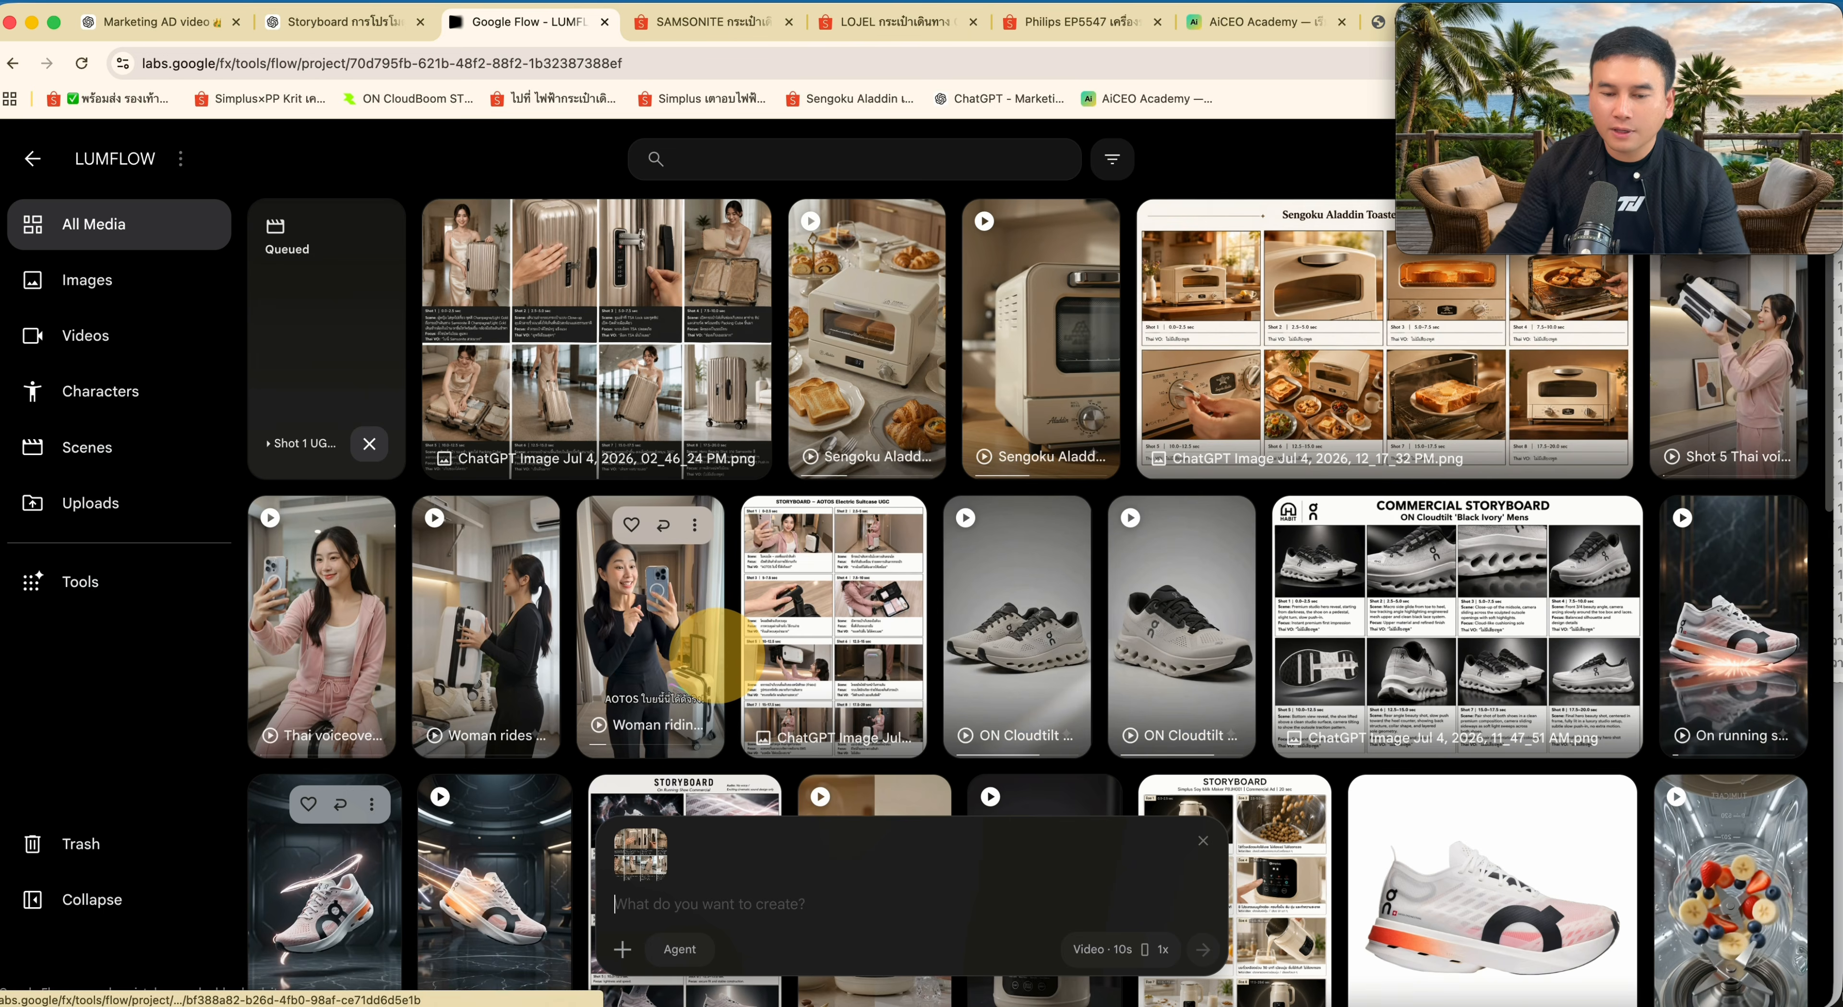
{"action": "key", "text": "ctrl+v"}
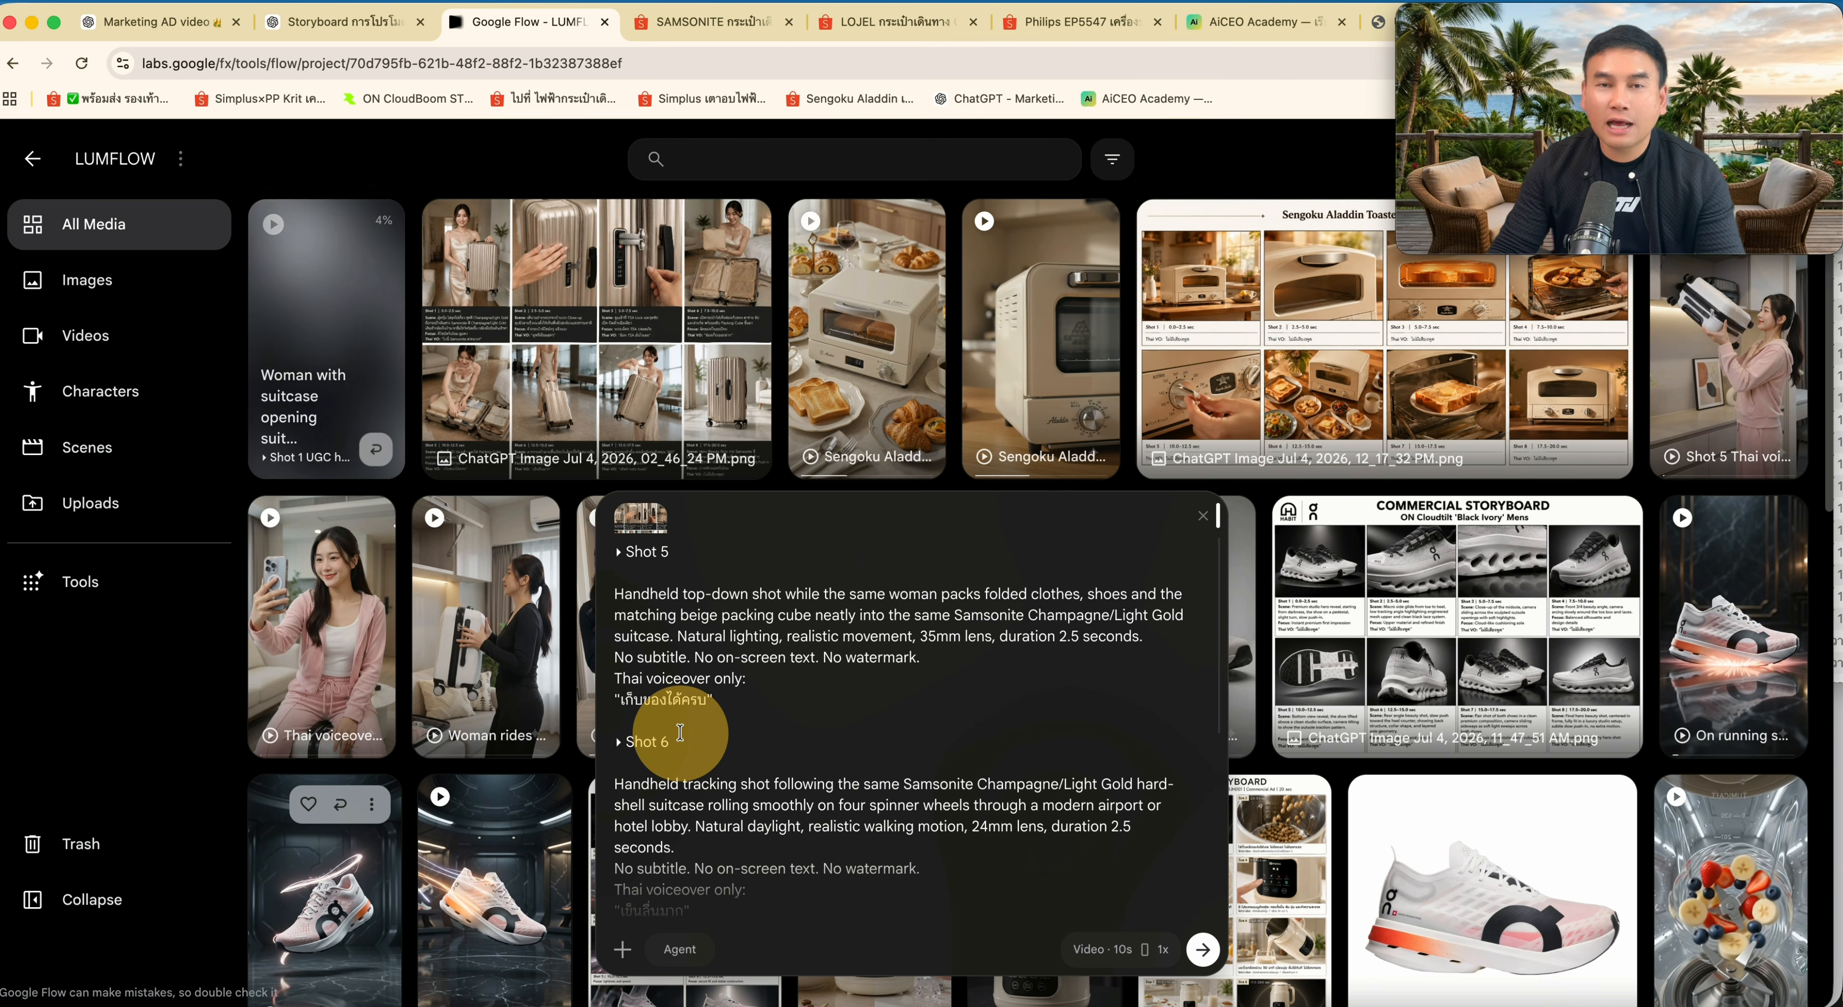
{"action": "scroll", "coordinate": [687, 726], "scroll_direction": "down", "scroll_amount": 5}
{"action": "left_click", "coordinate": [1204, 951]}
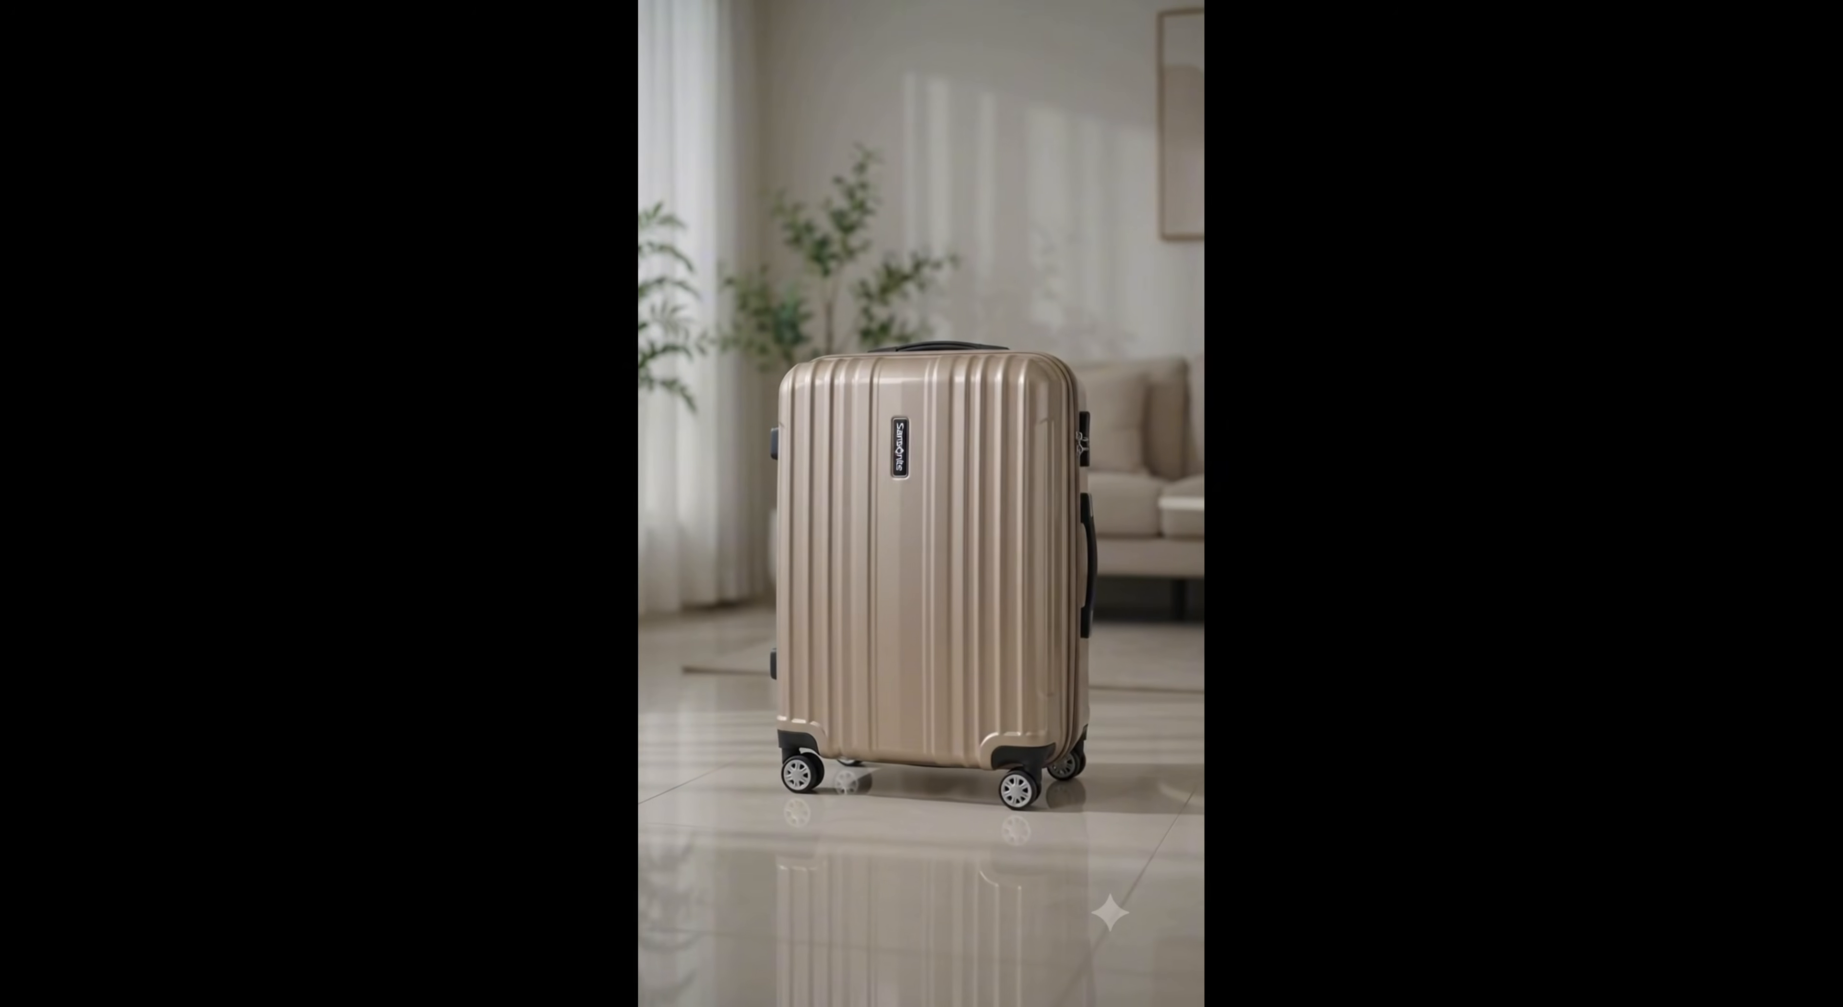
- Start a new UGC-style request in the Marketing AD video GPT with "ทำแบบ UGC (ลูกค้าถ่ายเอง)"
{"action": "left_click", "coordinate": [1153, 429]}
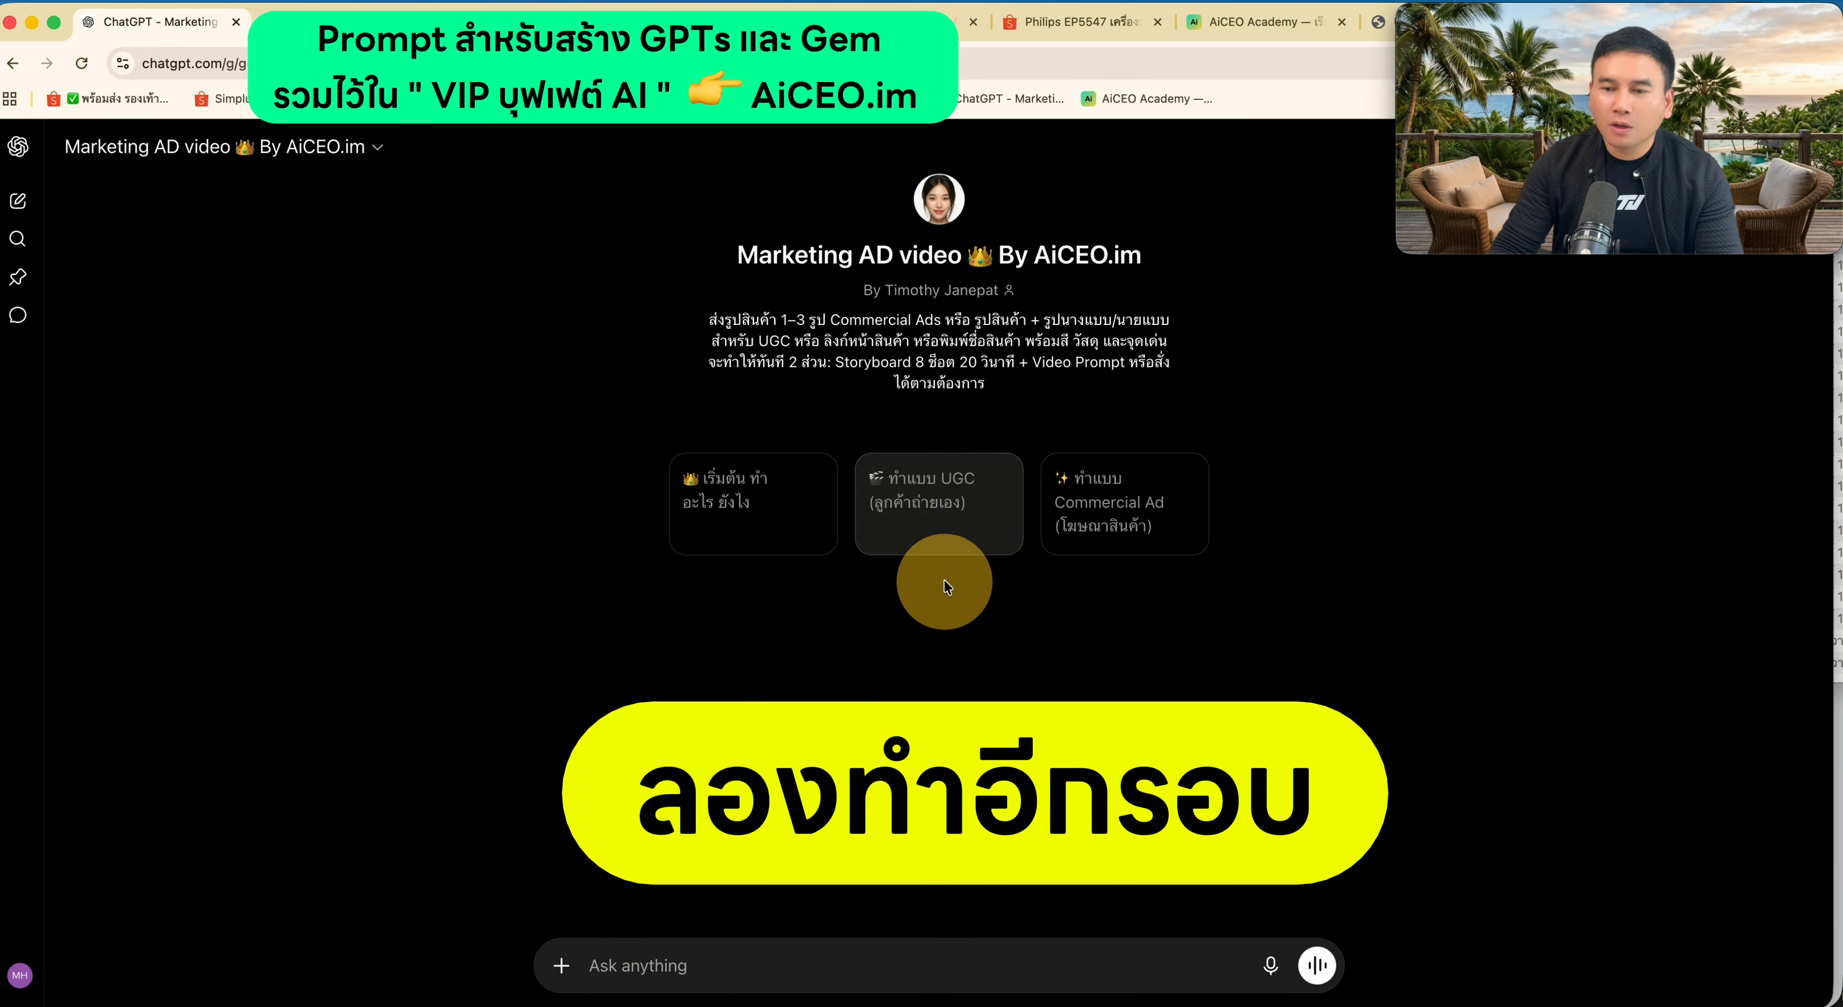
{"action": "left_click", "coordinate": [972, 522]}
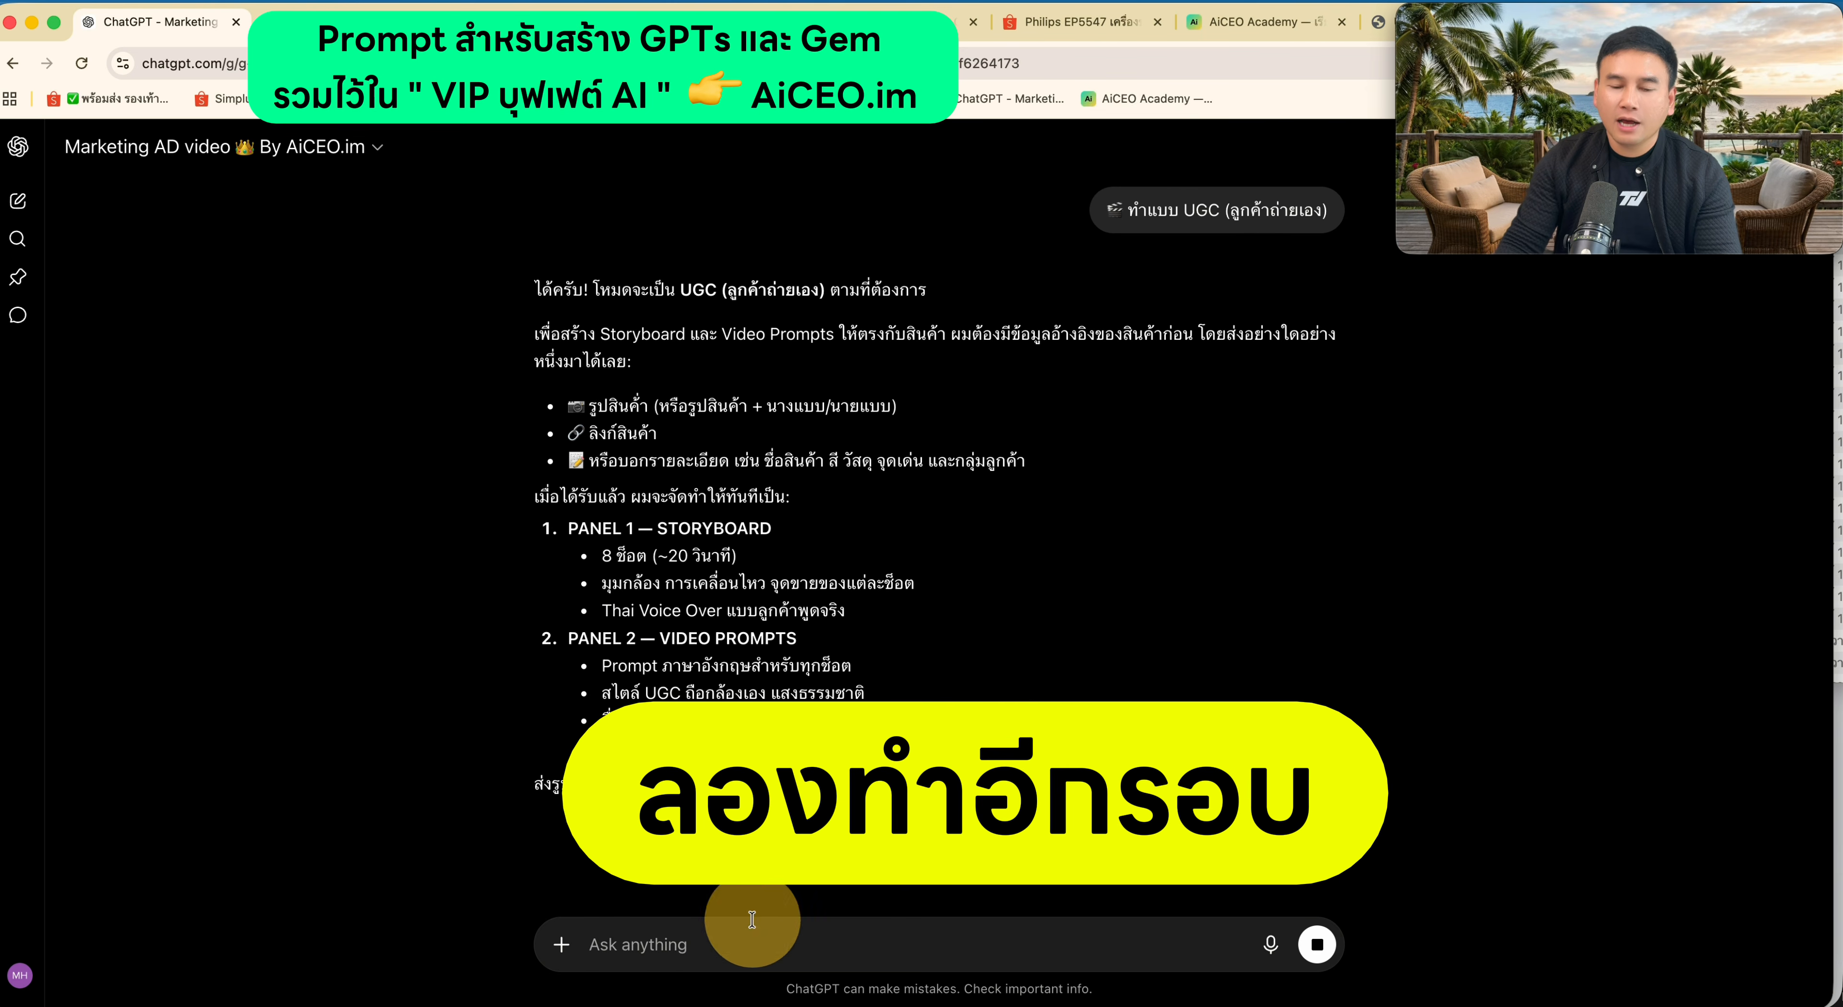
{"action": "scroll", "coordinate": [754, 915], "scroll_direction": "down", "scroll_amount": 5}
- Attach the six Samsonite suitcase photos from the Downloads folder and the woman's portrait from the Desktop to the ChatGPT message
{"action": "mouse_move", "coordinate": [1839, 318]}
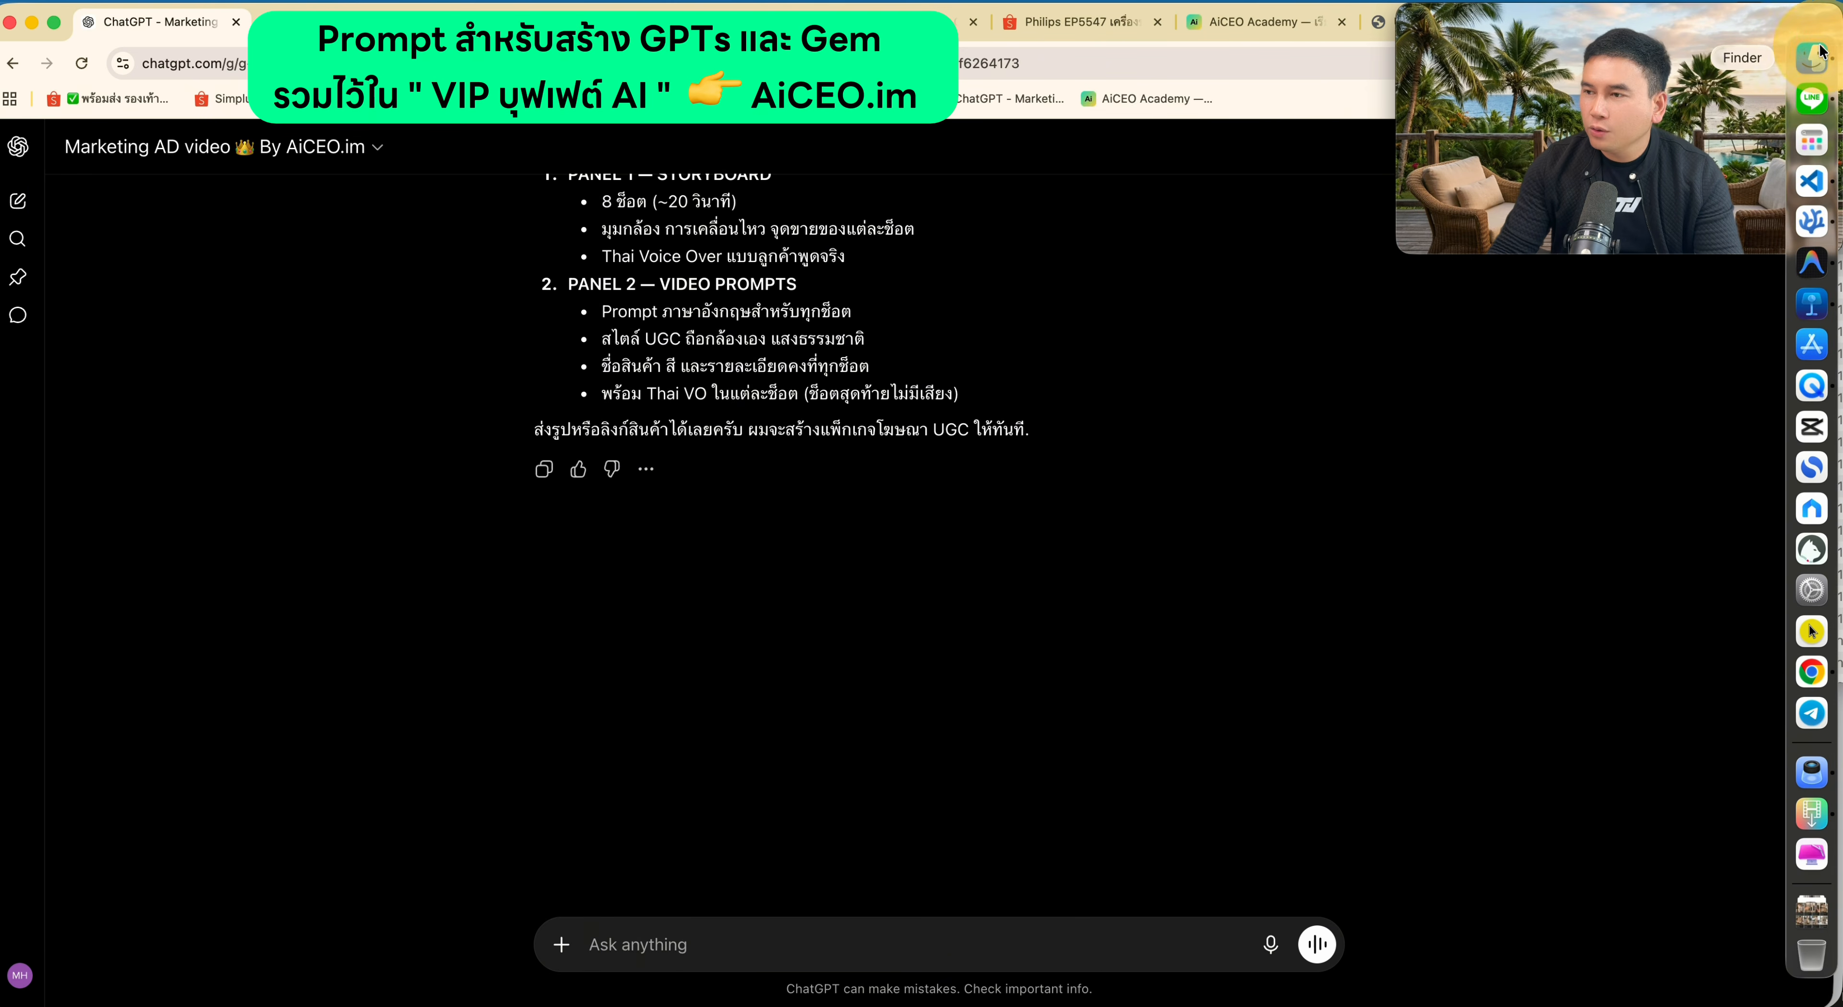
{"action": "left_click", "coordinate": [1828, 53]}
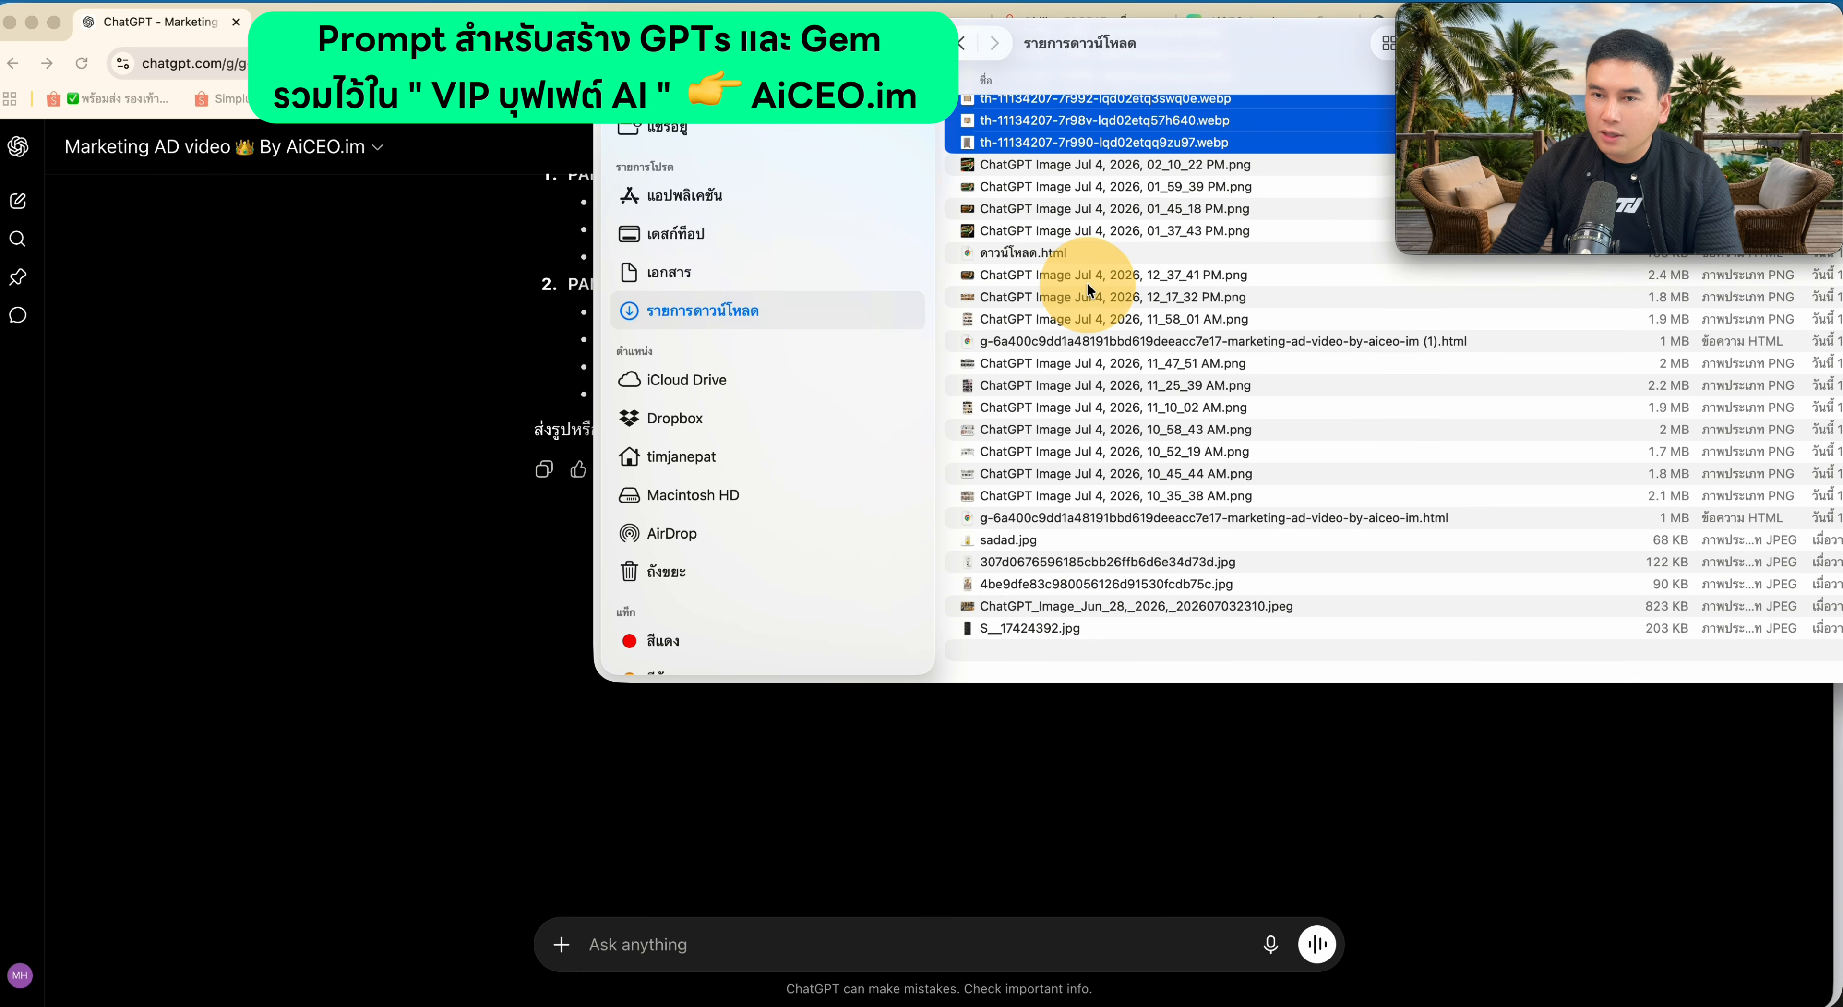
{"action": "left_click_drag", "start_coordinate": [1073, 243], "coordinate": [699, 794]}
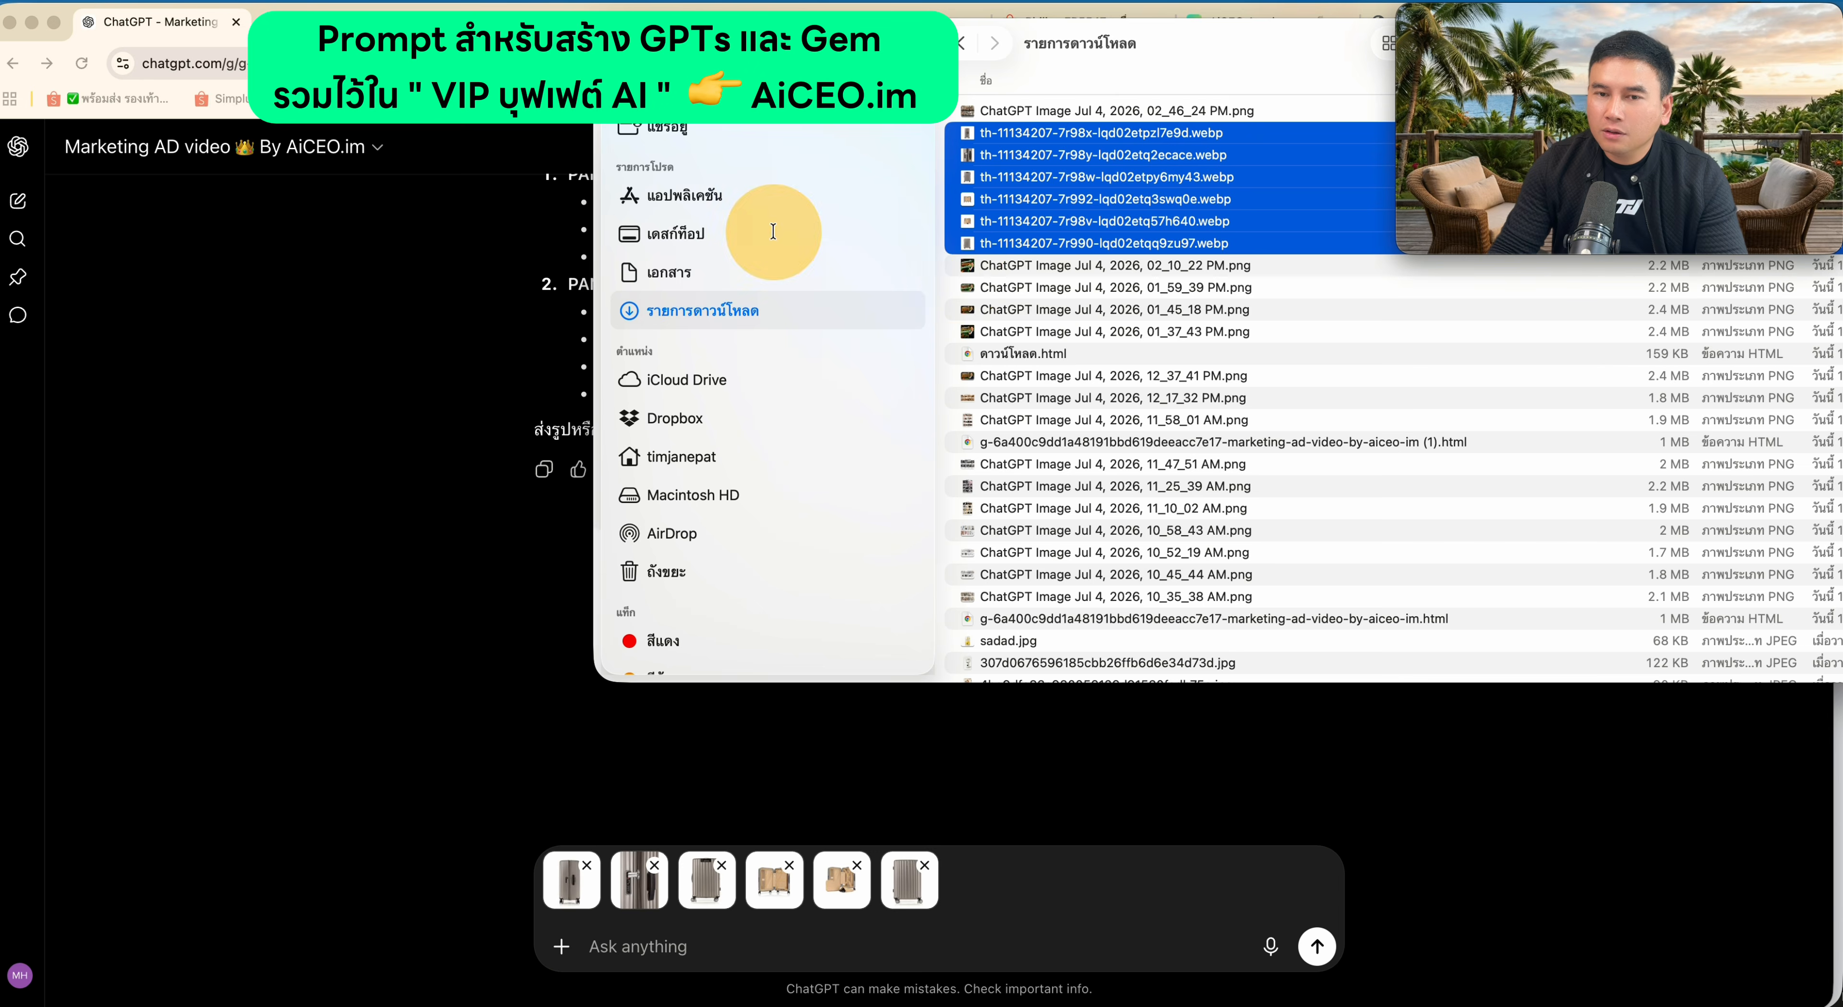
{"action": "left_click", "coordinate": [772, 232]}
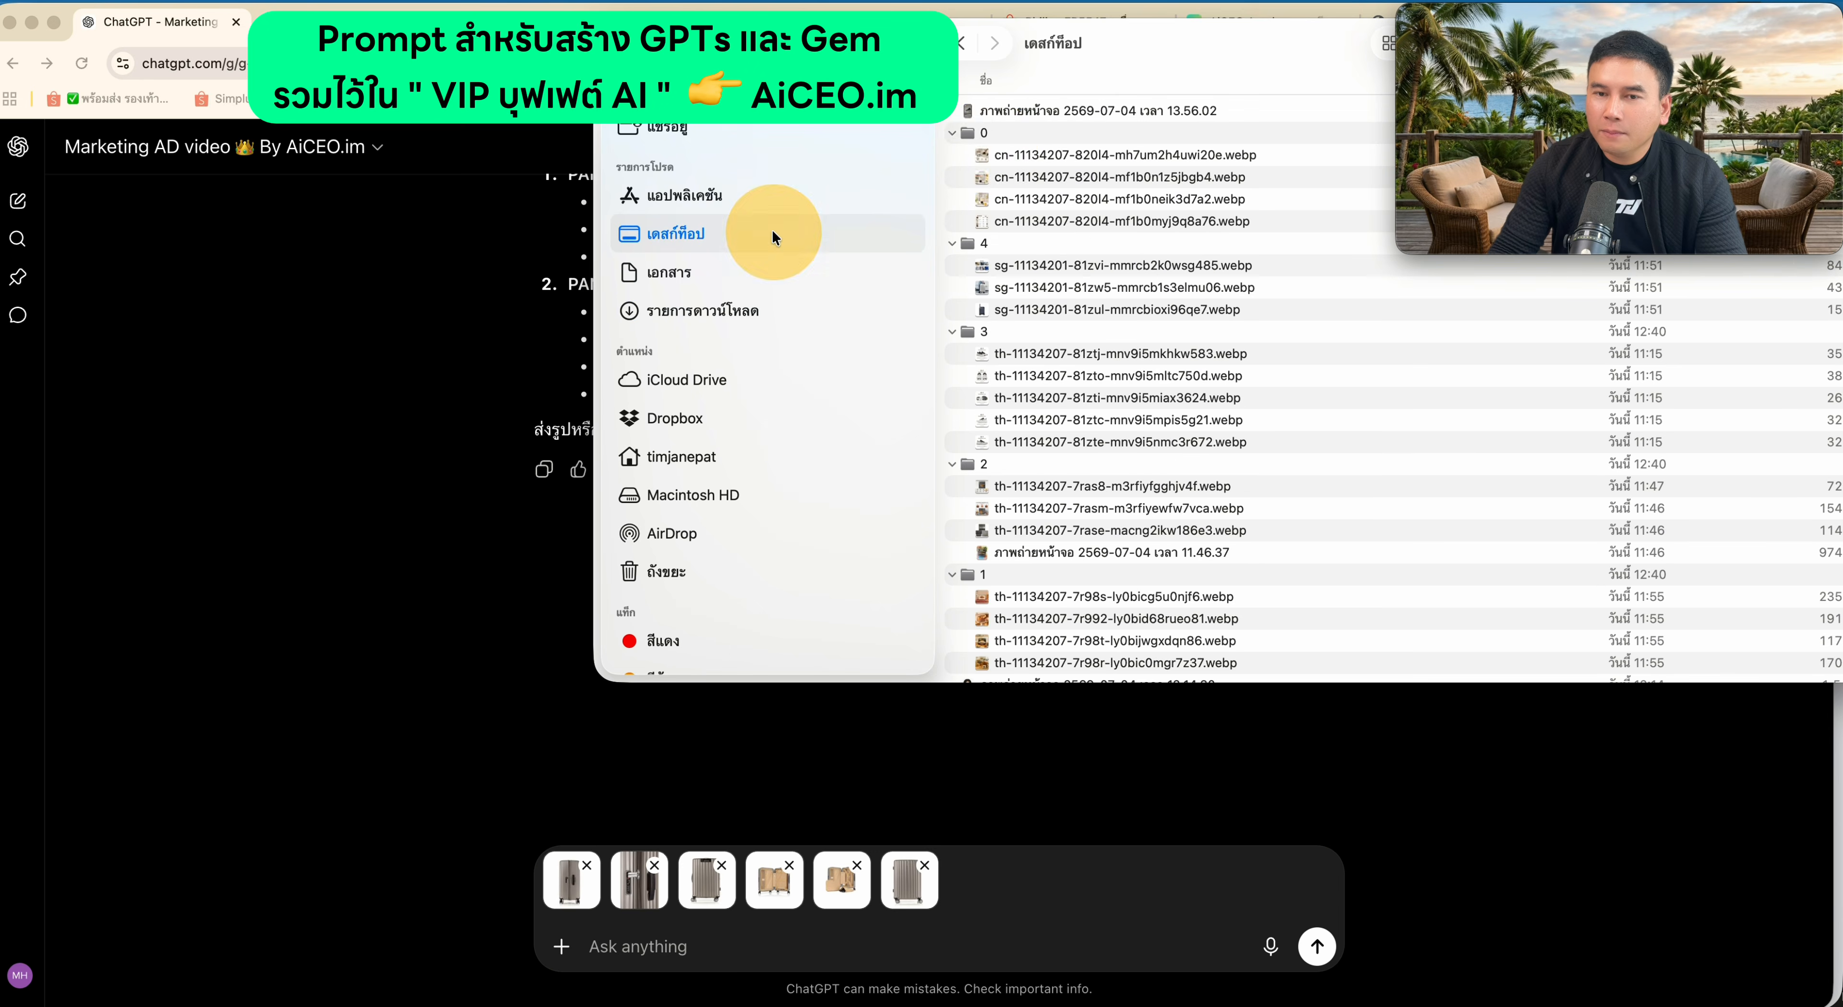
{"action": "left_click_drag", "start_coordinate": [1058, 315], "coordinate": [820, 744]}
- Write the UGC brief asking for an exciting, desirable style, a woman in a travel outfit coloured "เหลือง" and the atmosphere "สนามบิน"
{"action": "left_click", "coordinate": [761, 952]}
{"action": "type", "text": "🎬 ทำแบบ UGC (ลูกค้าถ่ายเอง)  ขอแบบตื่นเต้นเร้าใจ สินค้าว้าวมาก น่าซื้อ ผู้หญิง ใส่ชุดไปเที่ยว ชุดสี Champagne/Light Gold บรรยากาศ สนามบิน"}
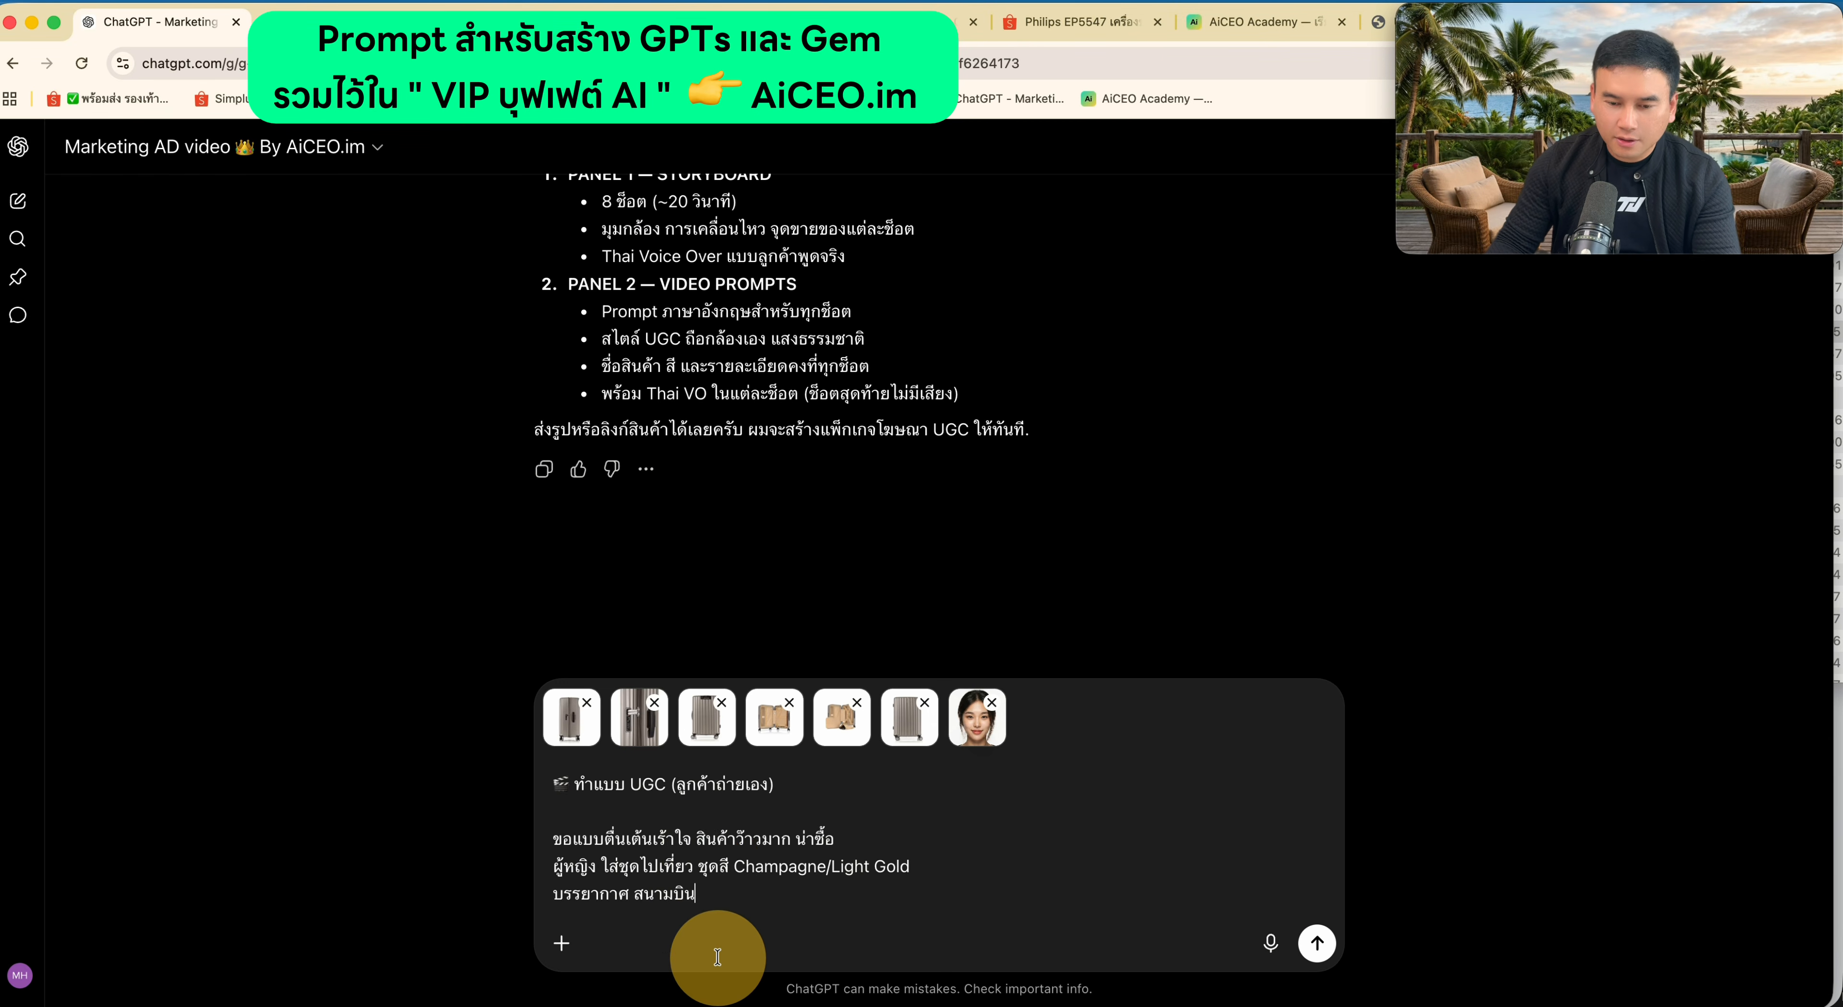
{"action": "left_click_drag", "start_coordinate": [574, 795], "coordinate": [776, 805]}
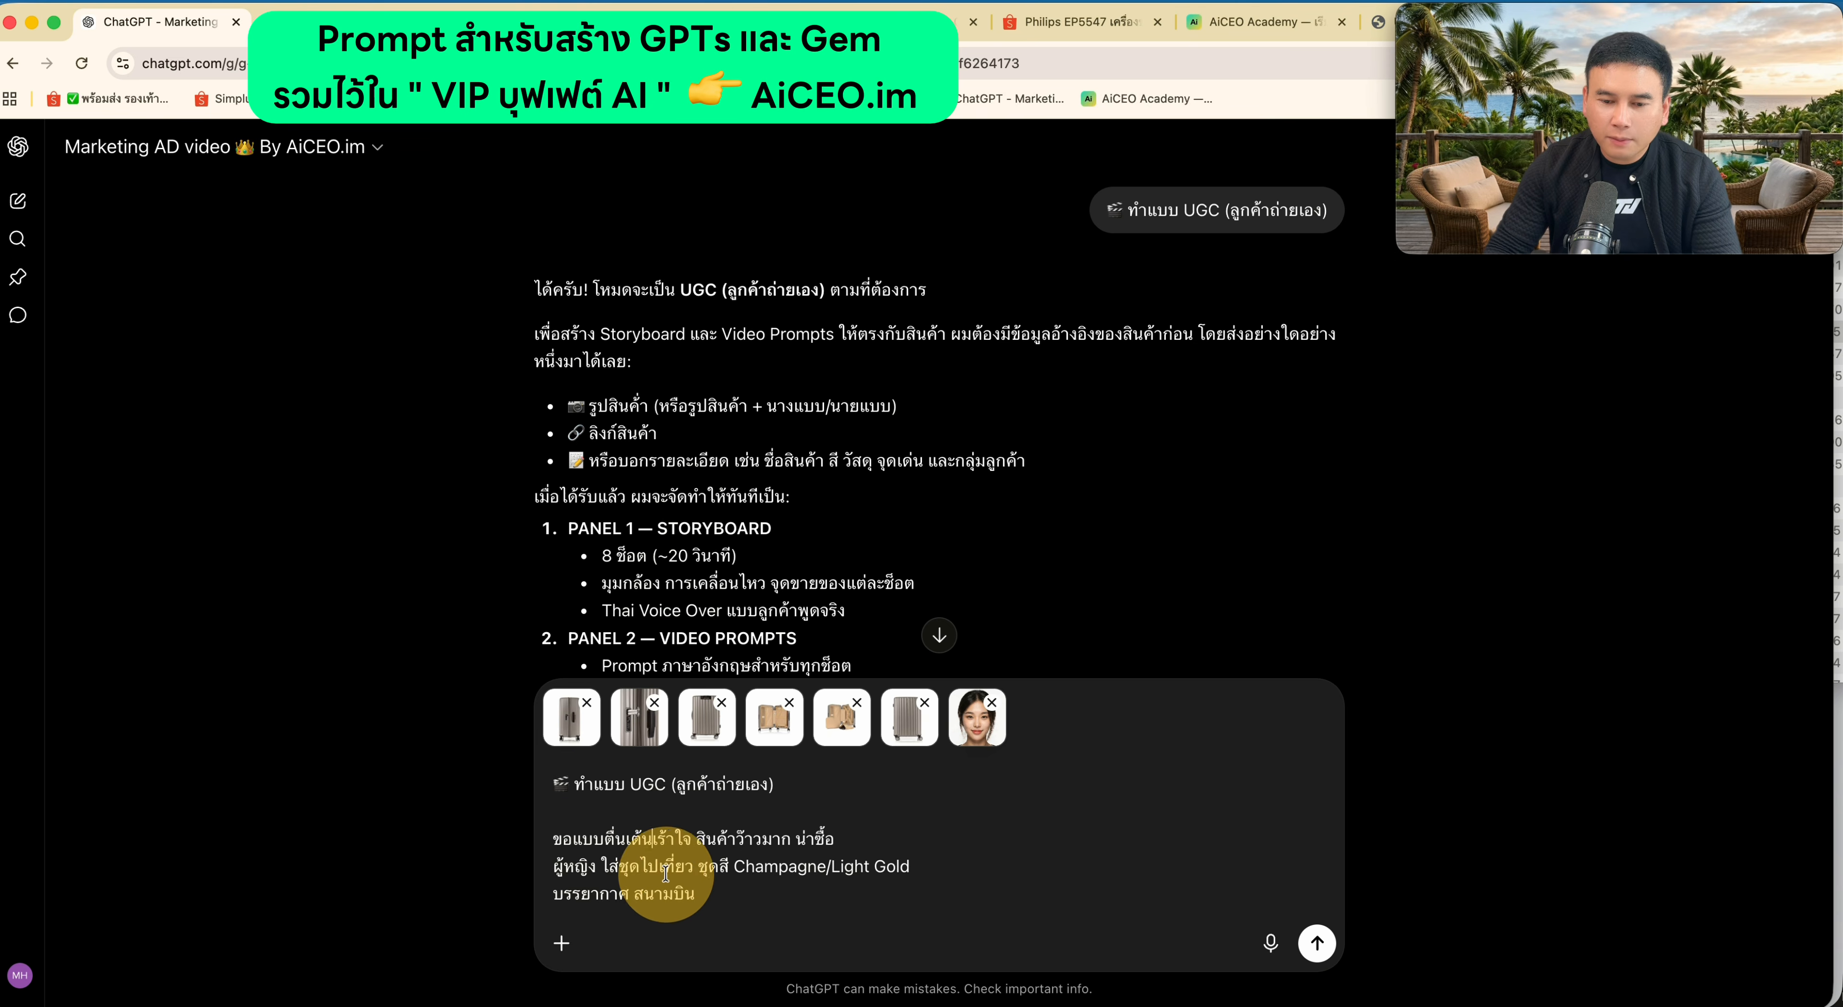
{"action": "left_click_drag", "start_coordinate": [723, 869], "coordinate": [923, 866]}
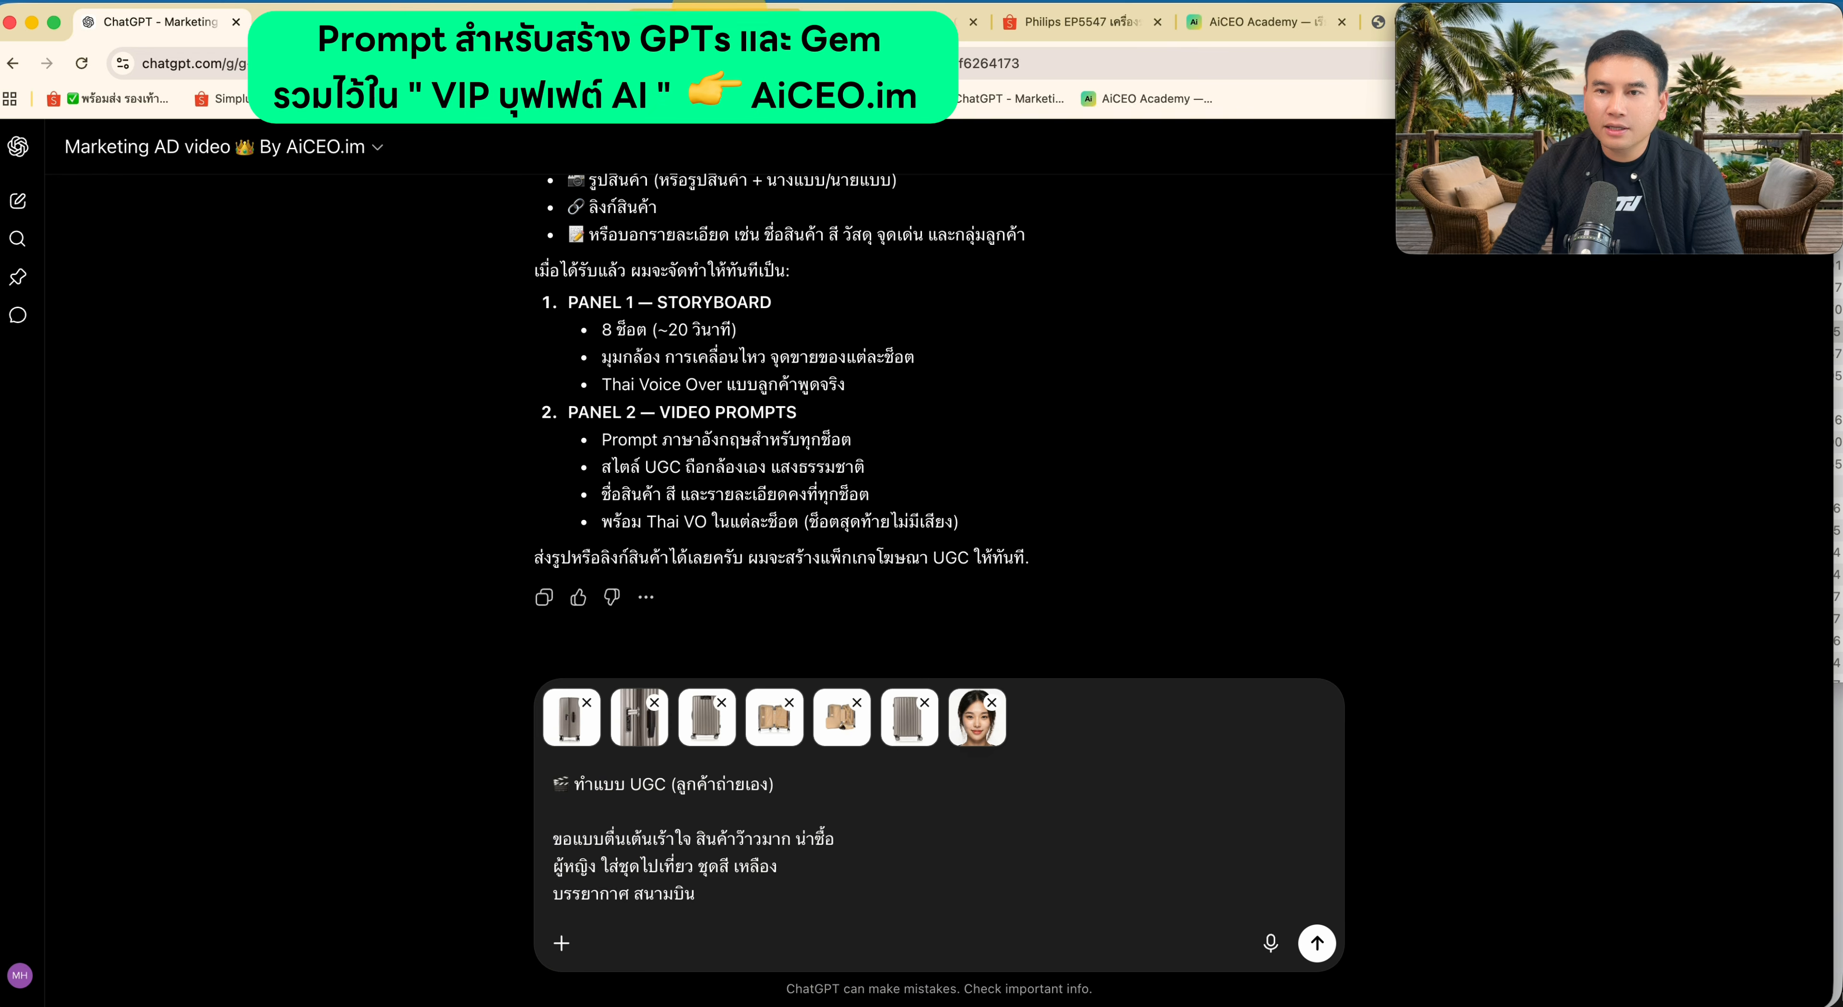
- Copy the Samsonite ENOW product link from Shopee, add it below the brief and send the message
{"action": "left_click", "coordinate": [658, 22]}
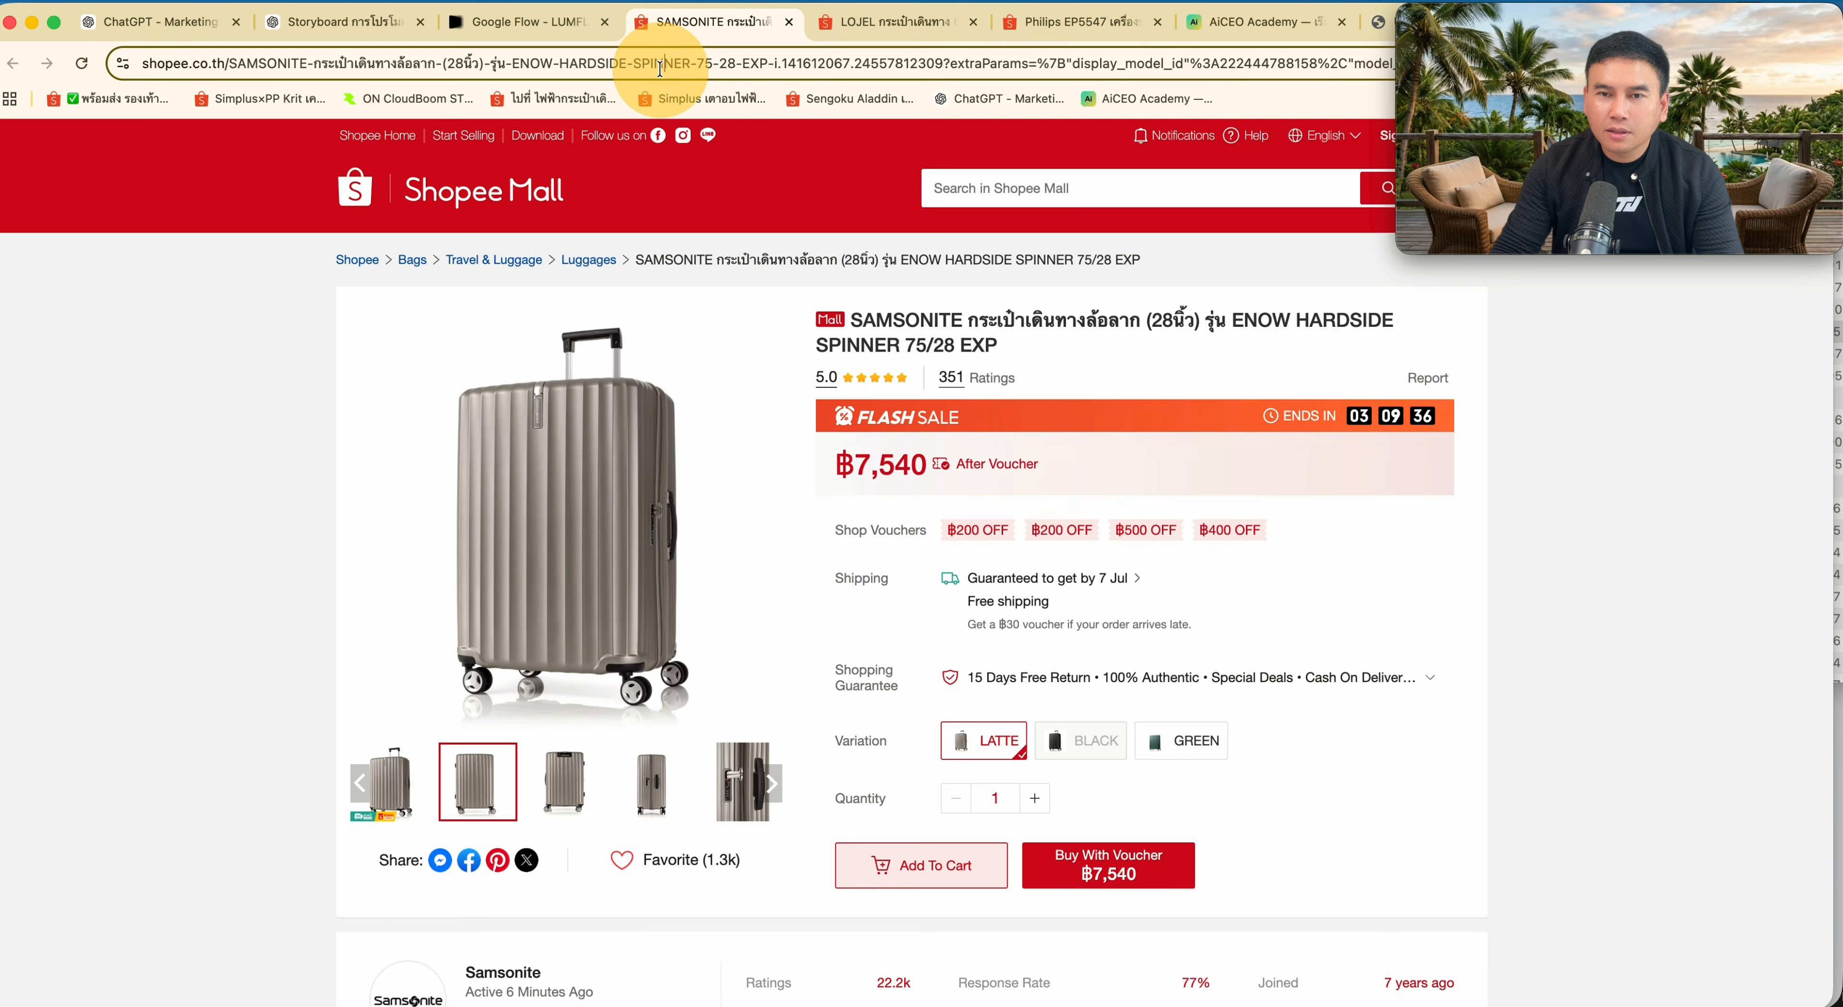
{"action": "left_click", "coordinate": [660, 65]}
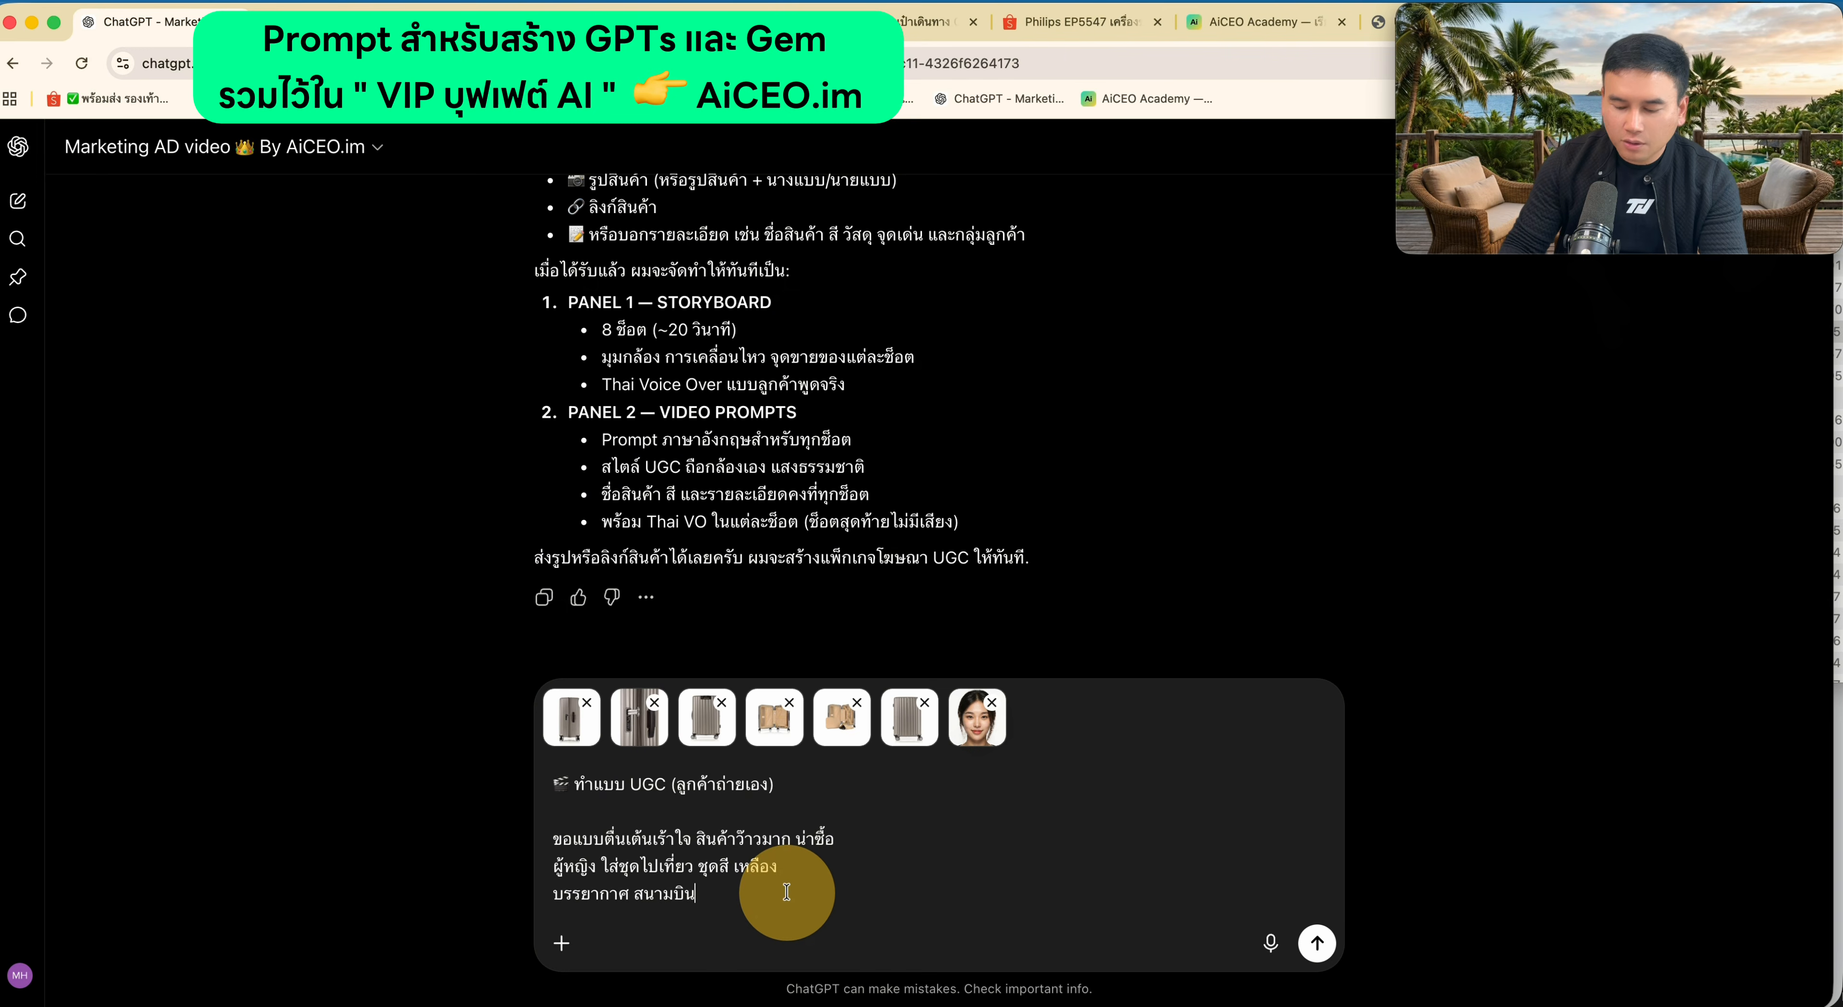
{"action": "key", "text": "shift+Return"}
{"action": "key", "text": "shift+Return"}
{"action": "key", "text": "super+v"}
{"action": "key", "text": "Return"}
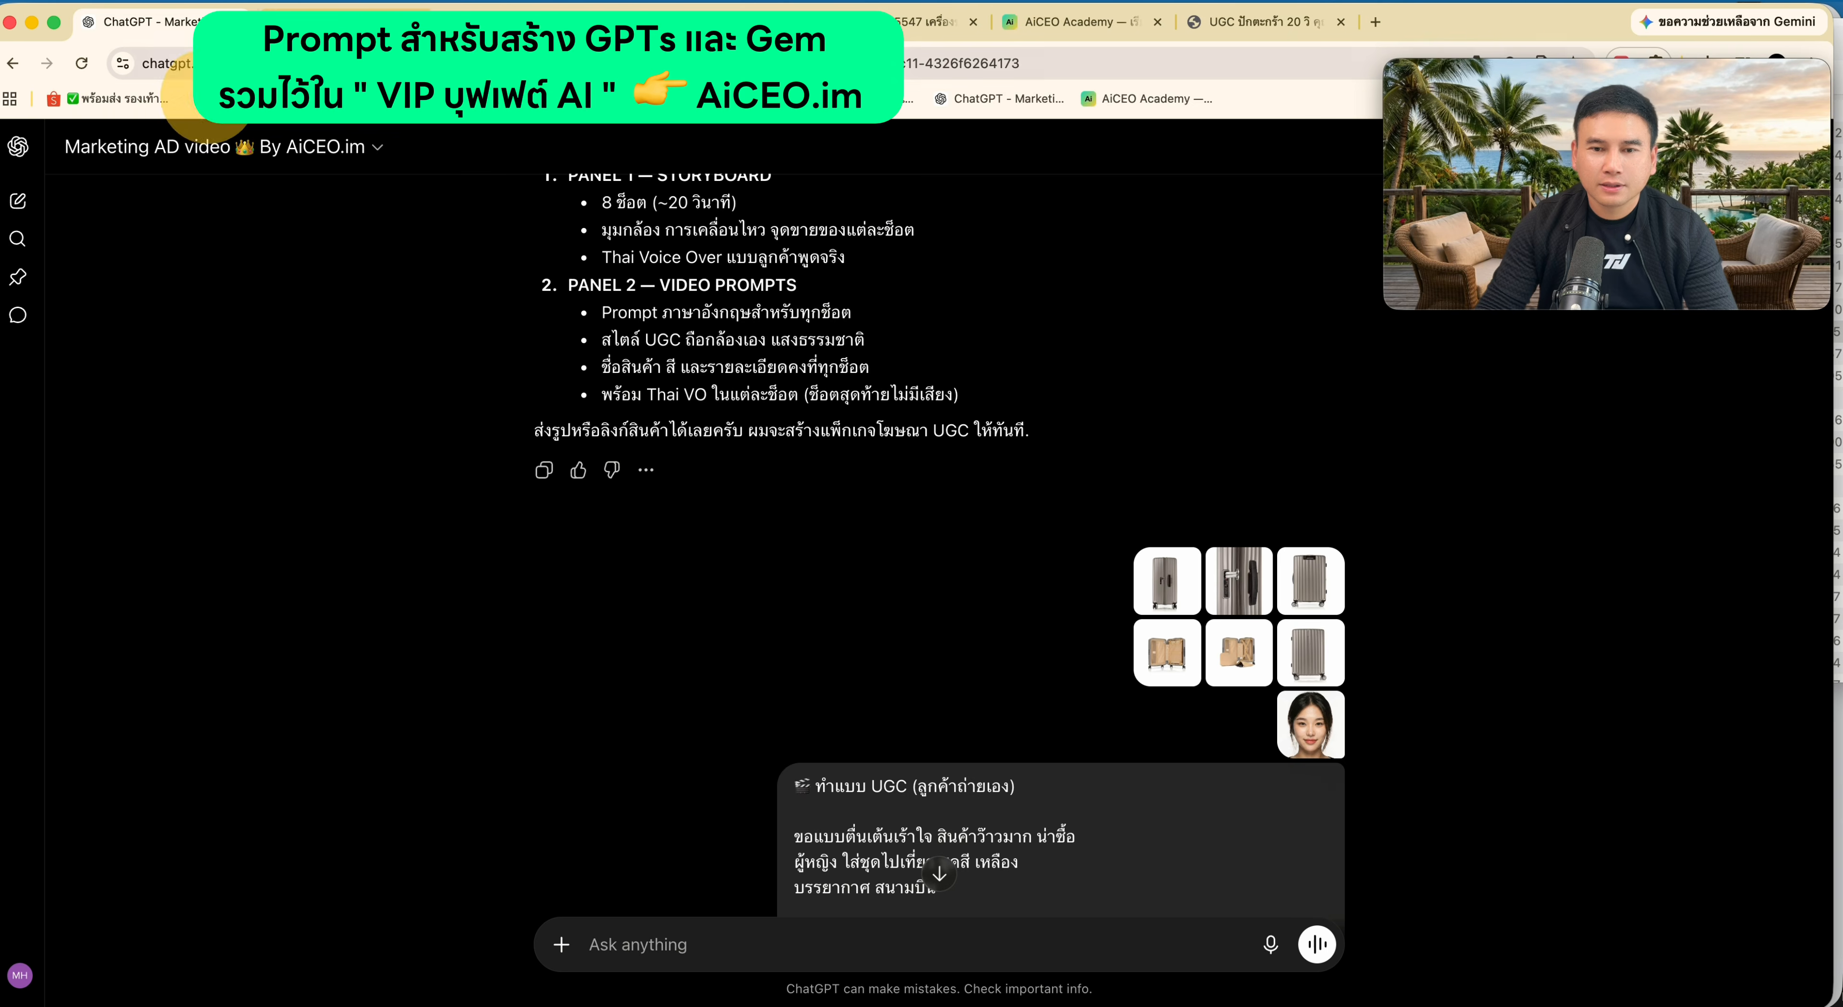
- Edit the sent brief to add "ทำเป็น image Prompt สำหรับทำ storyboard และ video prompt เท่านั้นไม่ทำรูป" after the UGC line and resend it
{"action": "scroll", "coordinate": [372, 312], "scroll_direction": "down", "scroll_amount": 10}
{"action": "scroll", "coordinate": [372, 312], "scroll_direction": "up", "scroll_amount": 1}
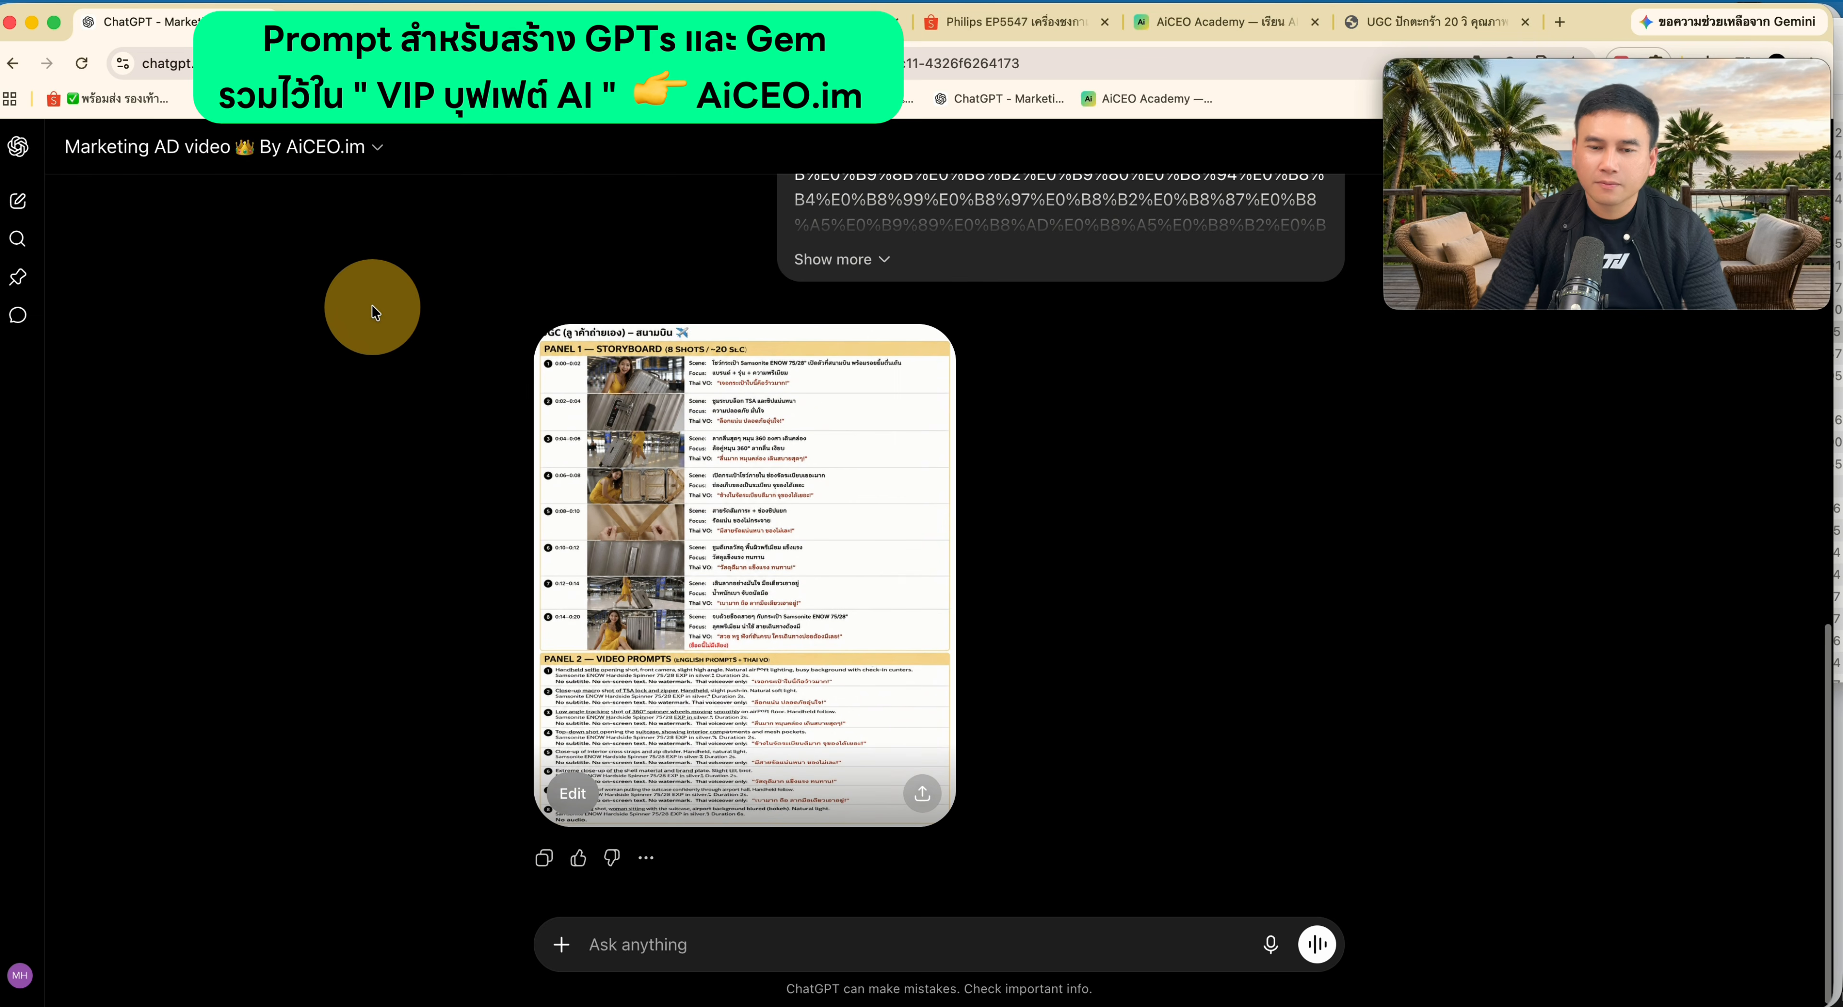
{"action": "scroll", "coordinate": [592, 340], "scroll_direction": "up", "scroll_amount": 10}
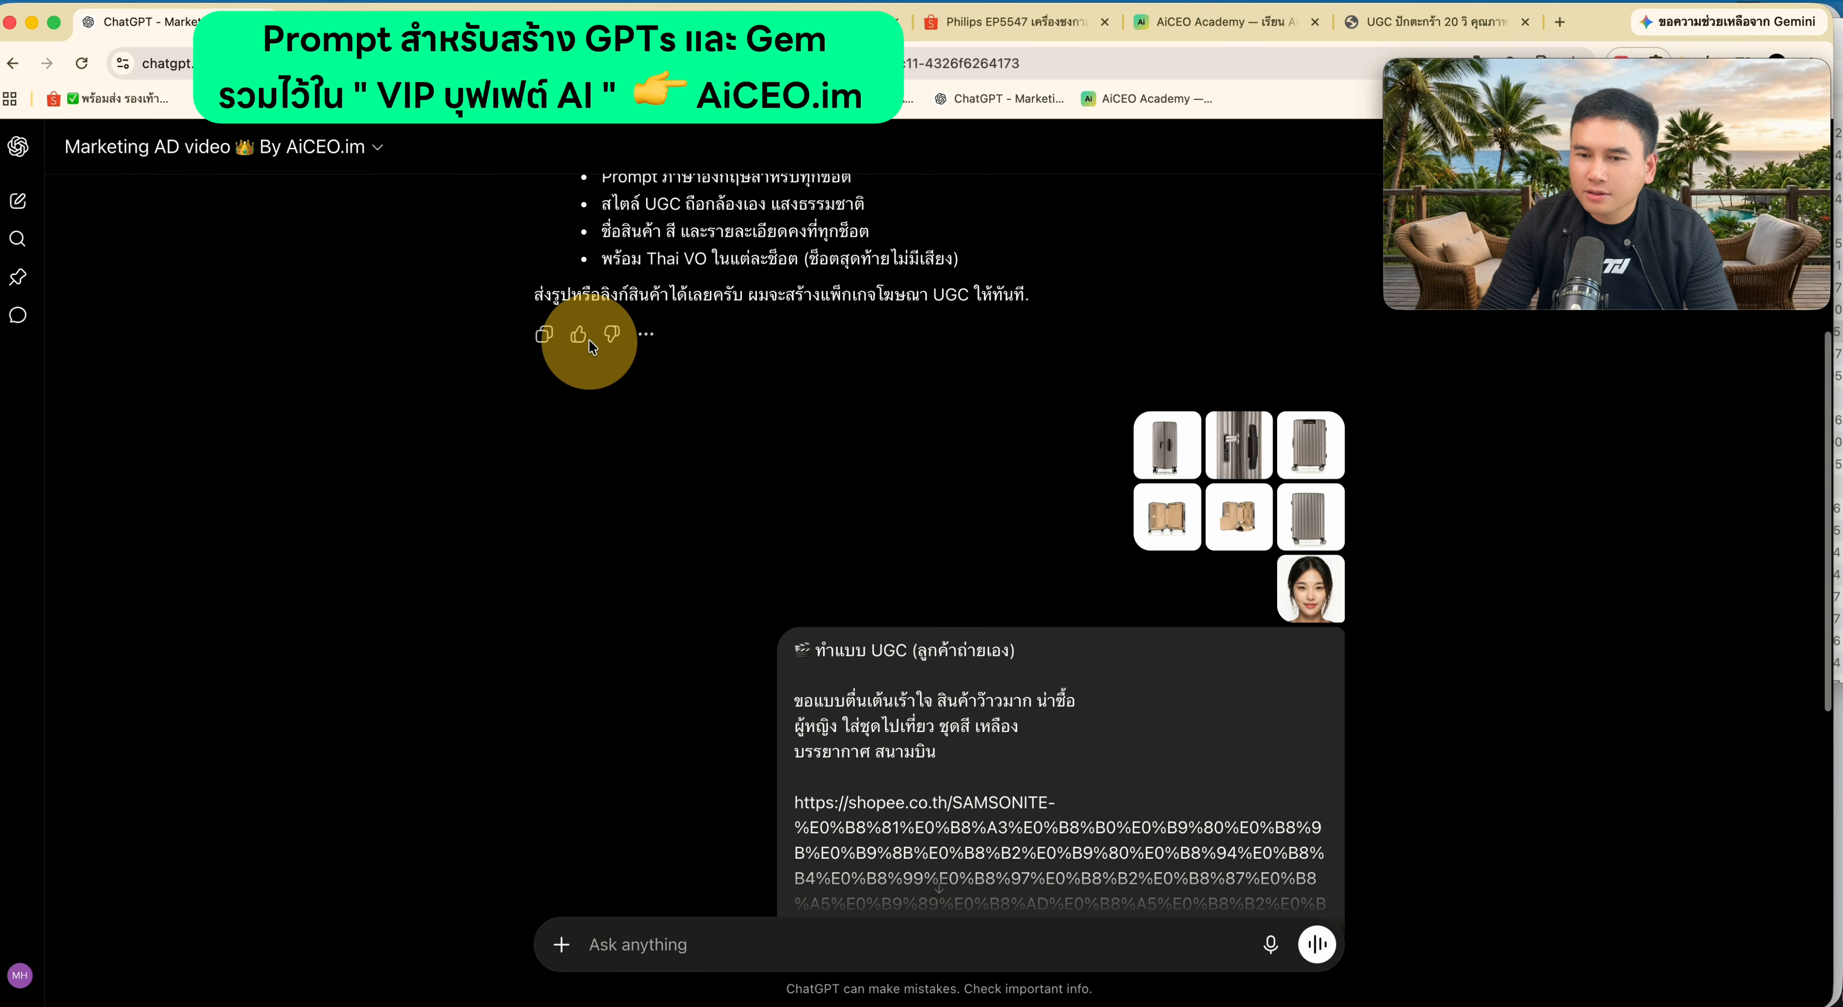
{"action": "scroll", "coordinate": [592, 347], "scroll_direction": "up", "scroll_amount": 8}
{"action": "scroll", "coordinate": [592, 347], "scroll_direction": "down", "scroll_amount": 15}
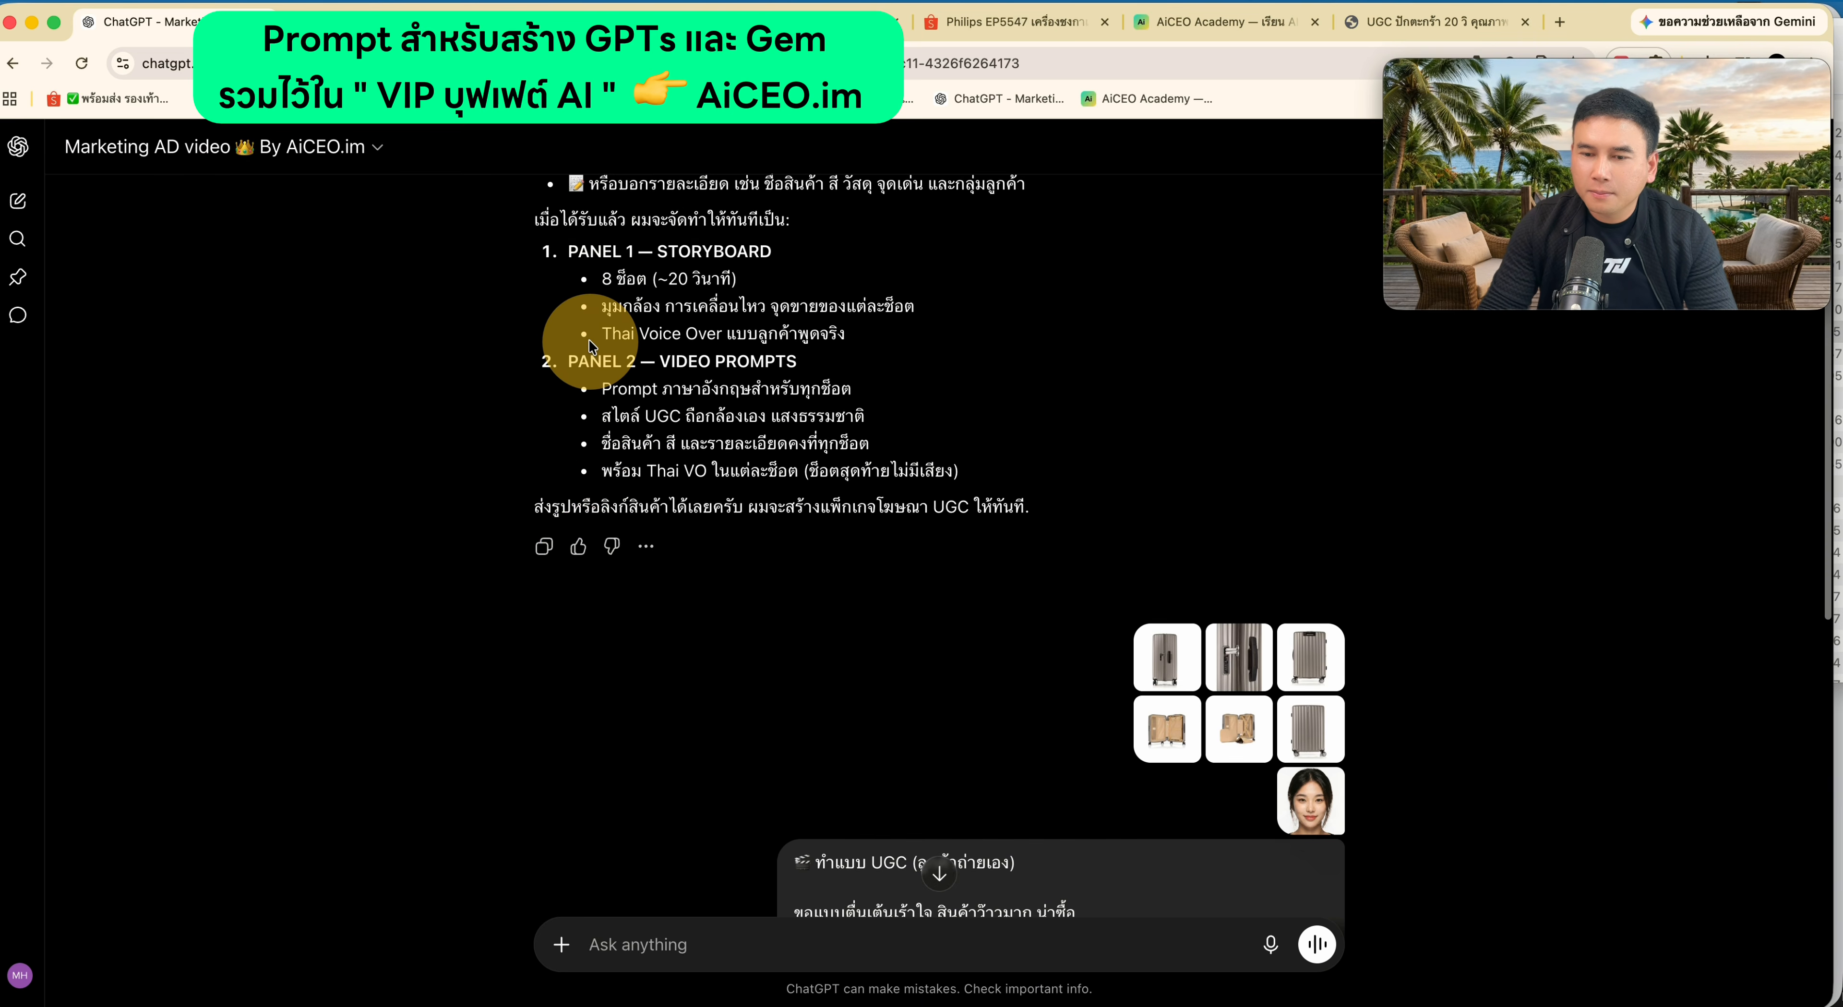
{"action": "scroll", "coordinate": [588, 343], "scroll_direction": "up", "scroll_amount": 10}
{"action": "scroll", "coordinate": [583, 343], "scroll_direction": "down", "scroll_amount": 8}
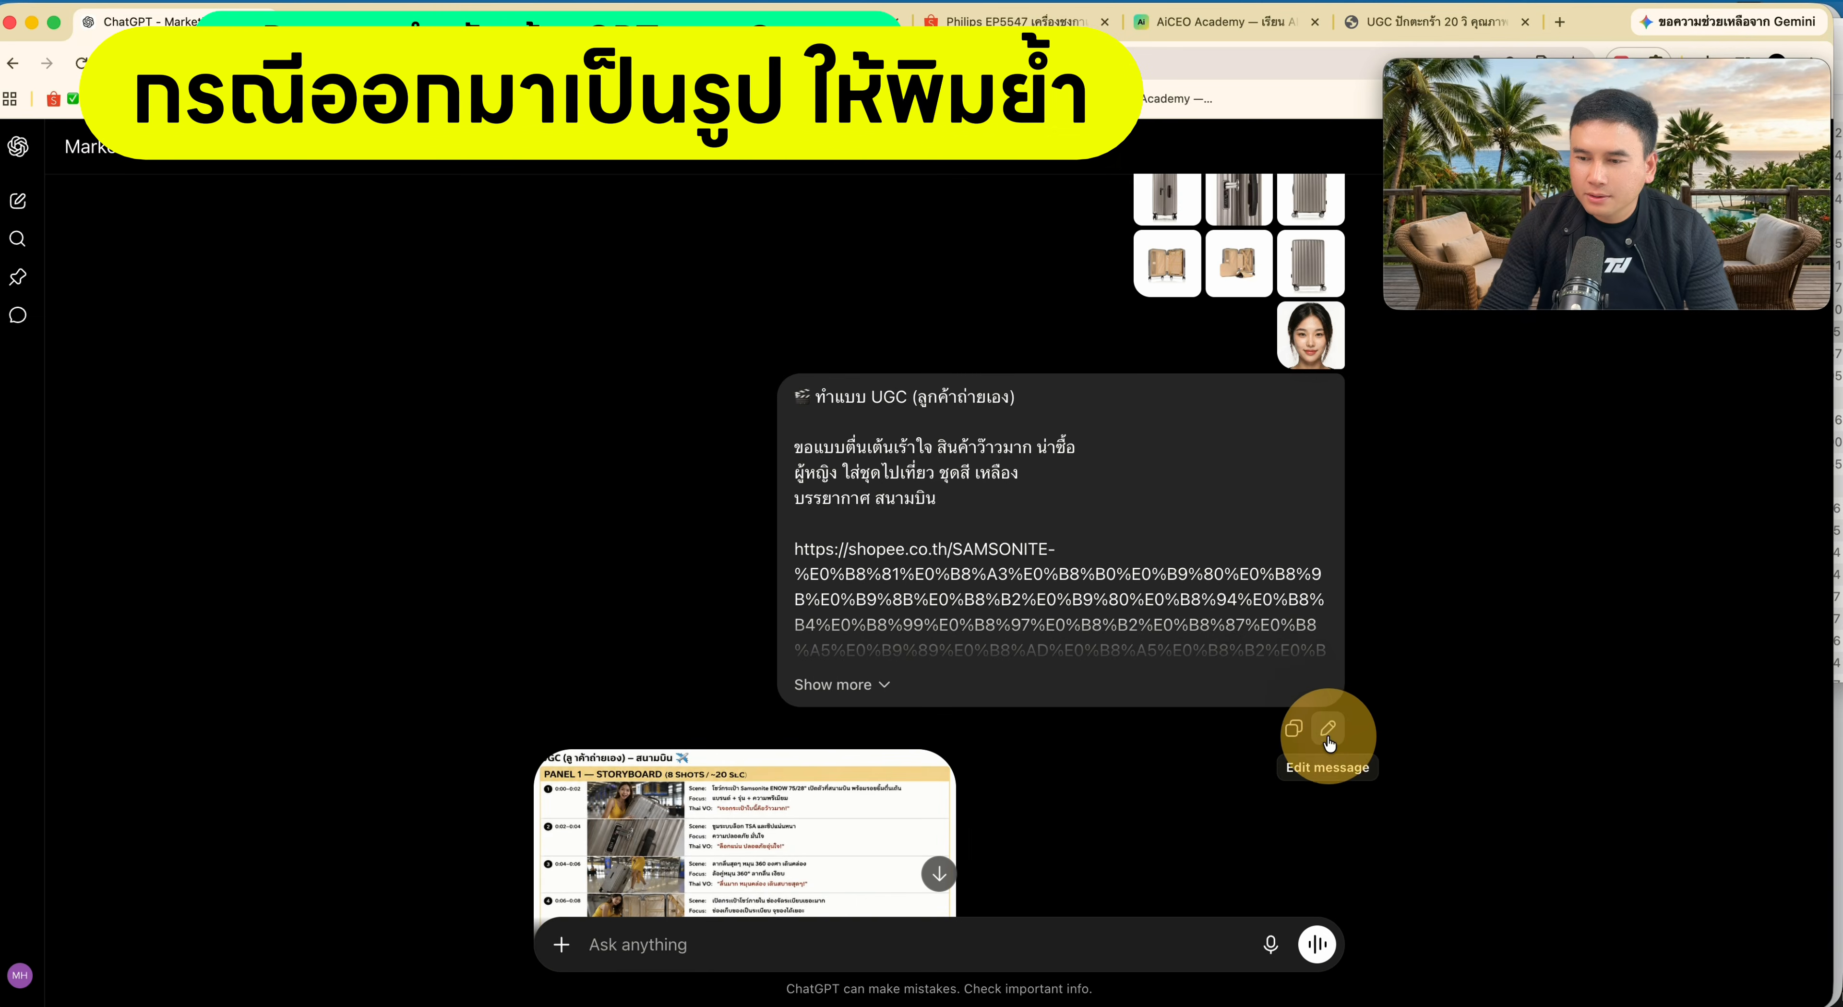
{"action": "left_click", "coordinate": [1328, 732]}
{"action": "scroll", "coordinate": [813, 727], "scroll_direction": "down", "scroll_amount": 6}
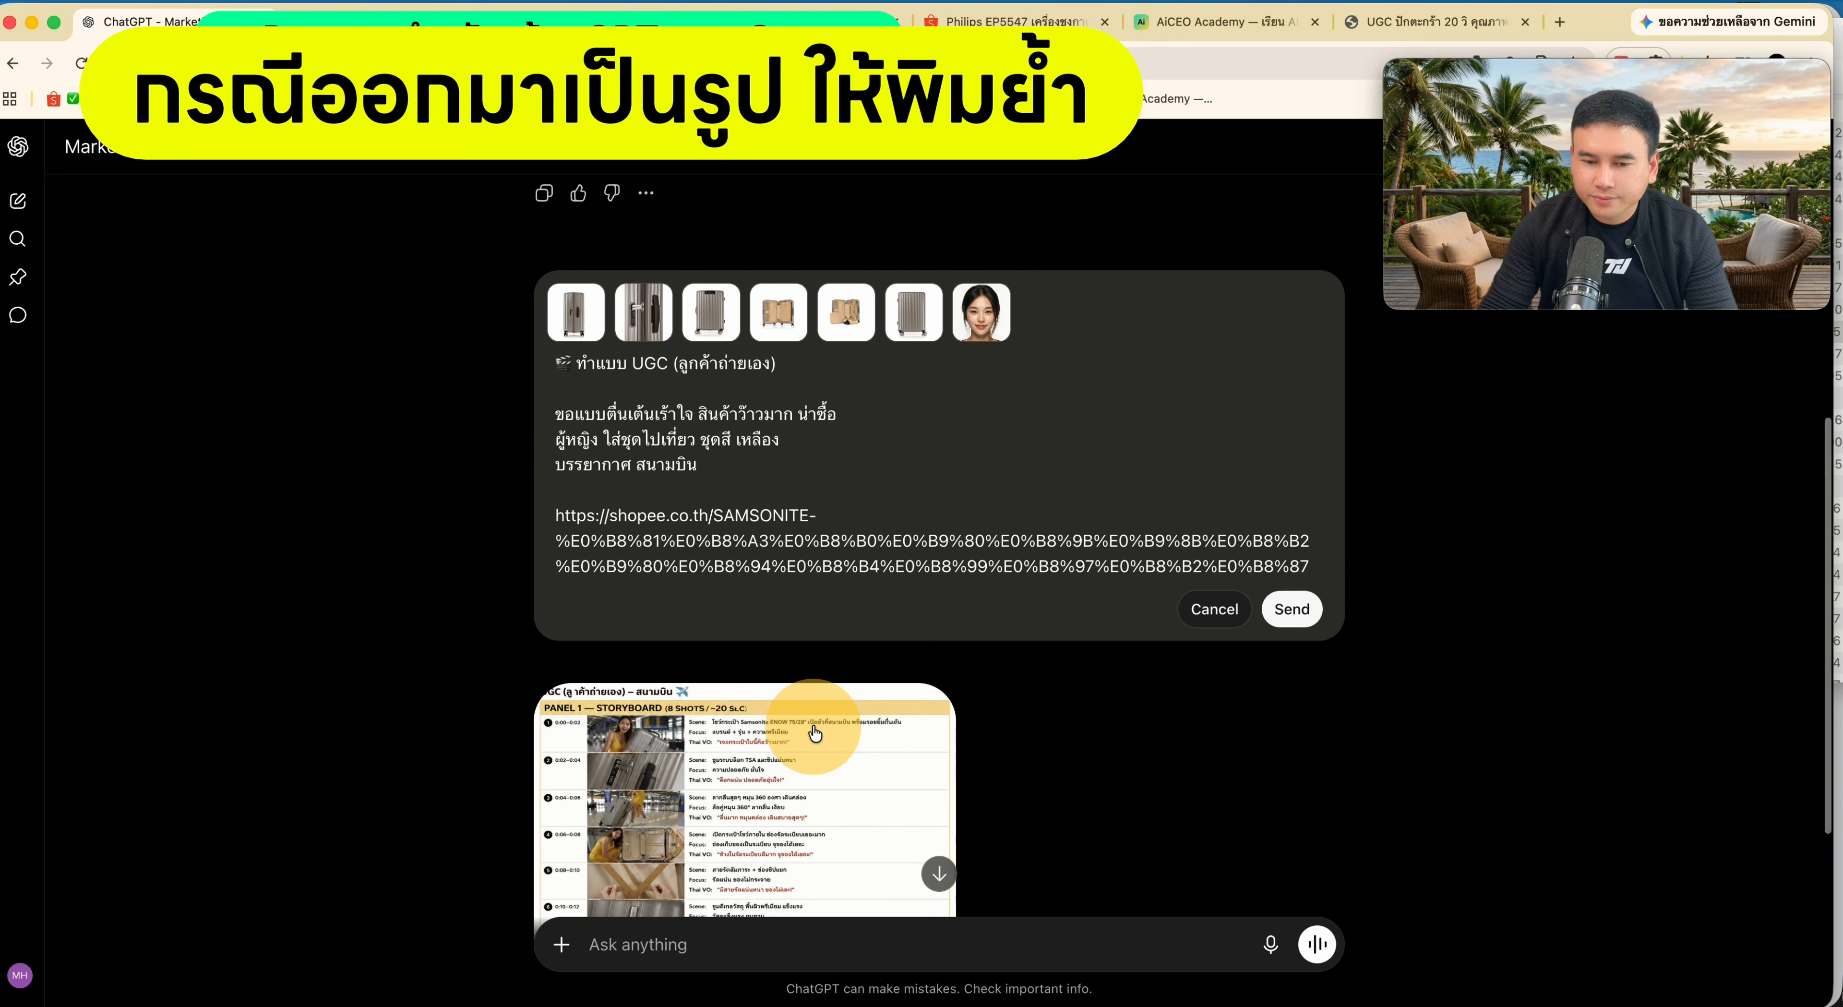
{"action": "left_click", "coordinate": [832, 371]}
{"action": "type", "text": "ทำเป็น image Prompt สำหรับทำ storyboard  และ video prompt เท่านั้นไม่ทำรูป"}
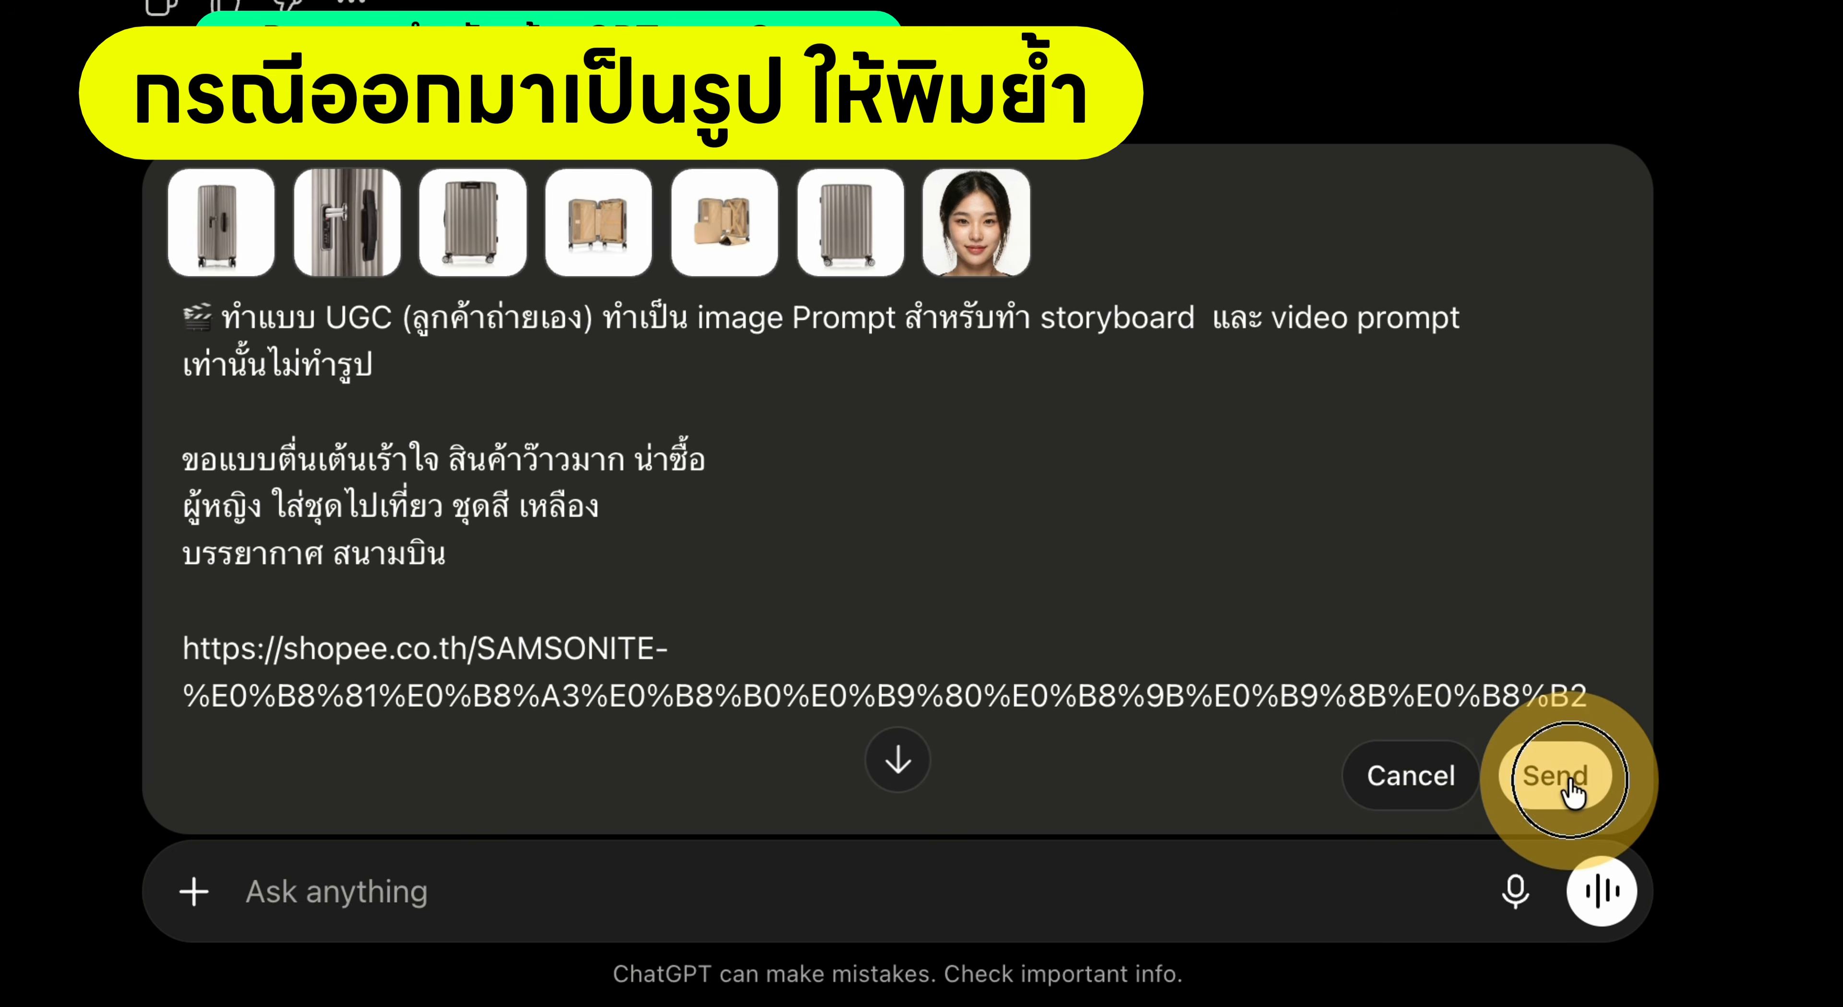
{"action": "left_click", "coordinate": [1563, 773]}
- Copy the Panel 1 storyboard image prompt from the reply and submit it in a new ChatGPT chat
{"action": "scroll", "coordinate": [1073, 569], "scroll_direction": "up", "scroll_amount": 10}
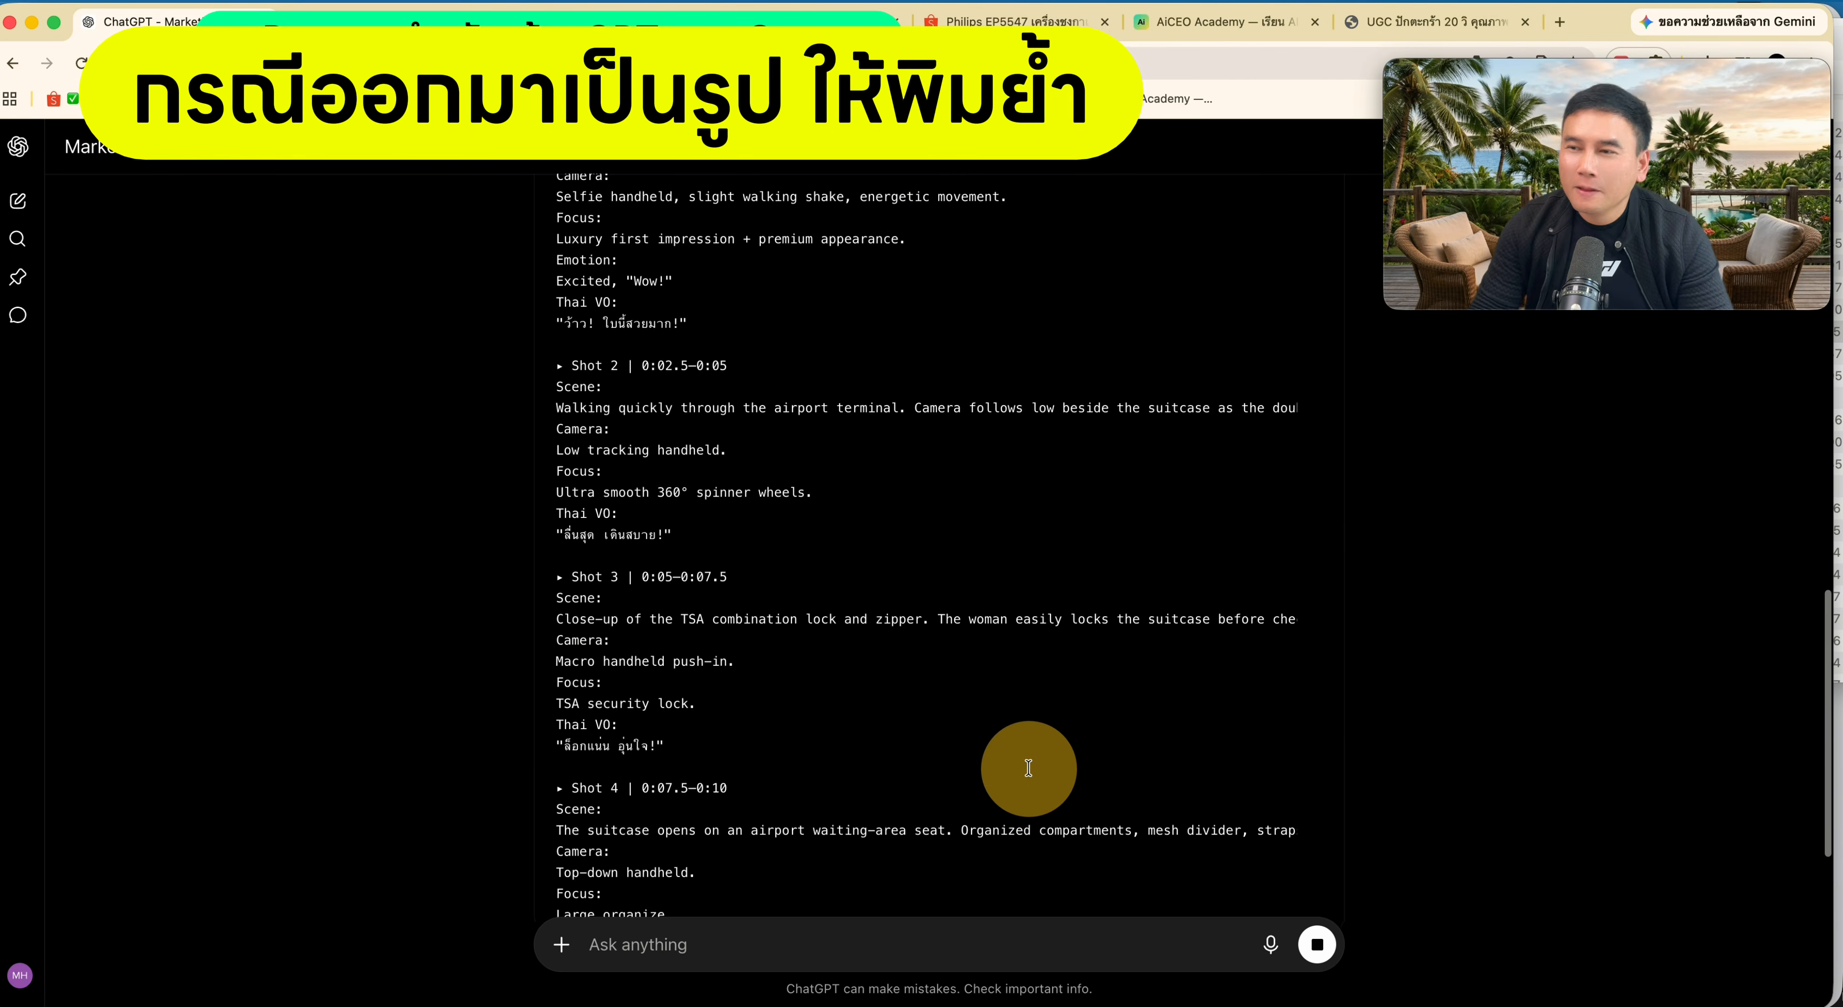
{"action": "scroll", "coordinate": [828, 365], "scroll_direction": "up", "scroll_amount": 3}
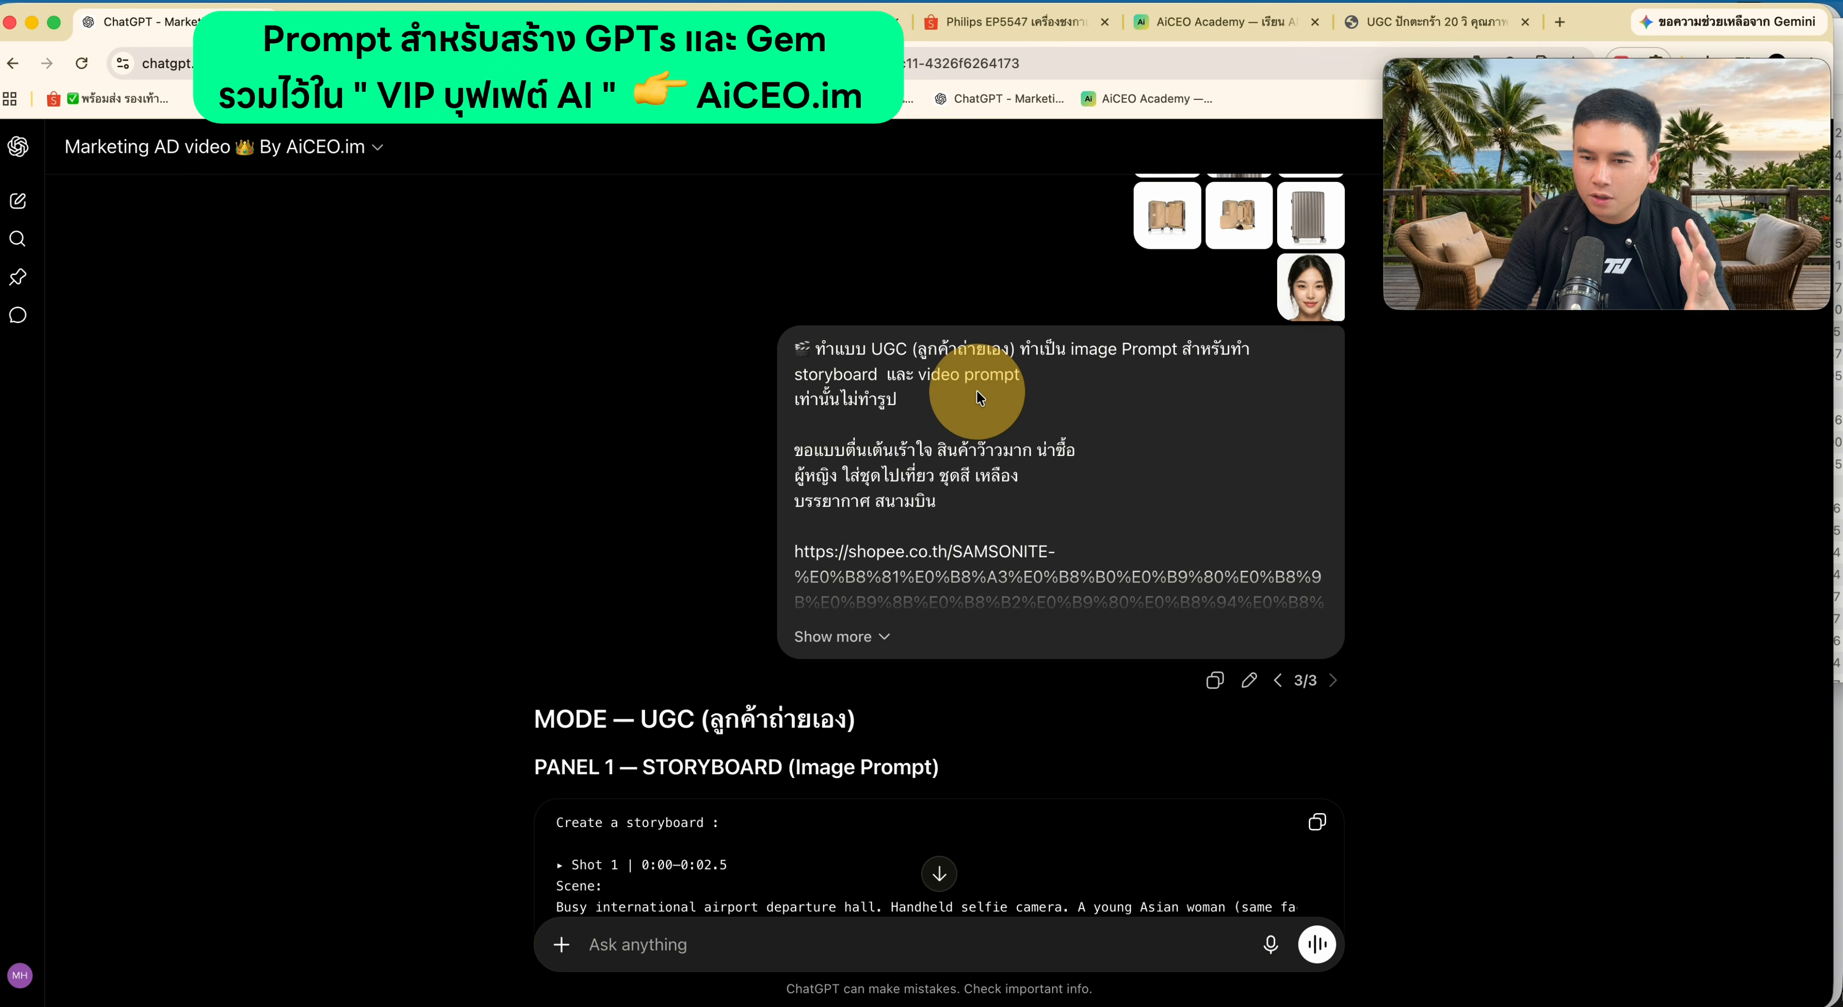
{"action": "scroll", "coordinate": [576, 576], "scroll_direction": "down", "scroll_amount": 10}
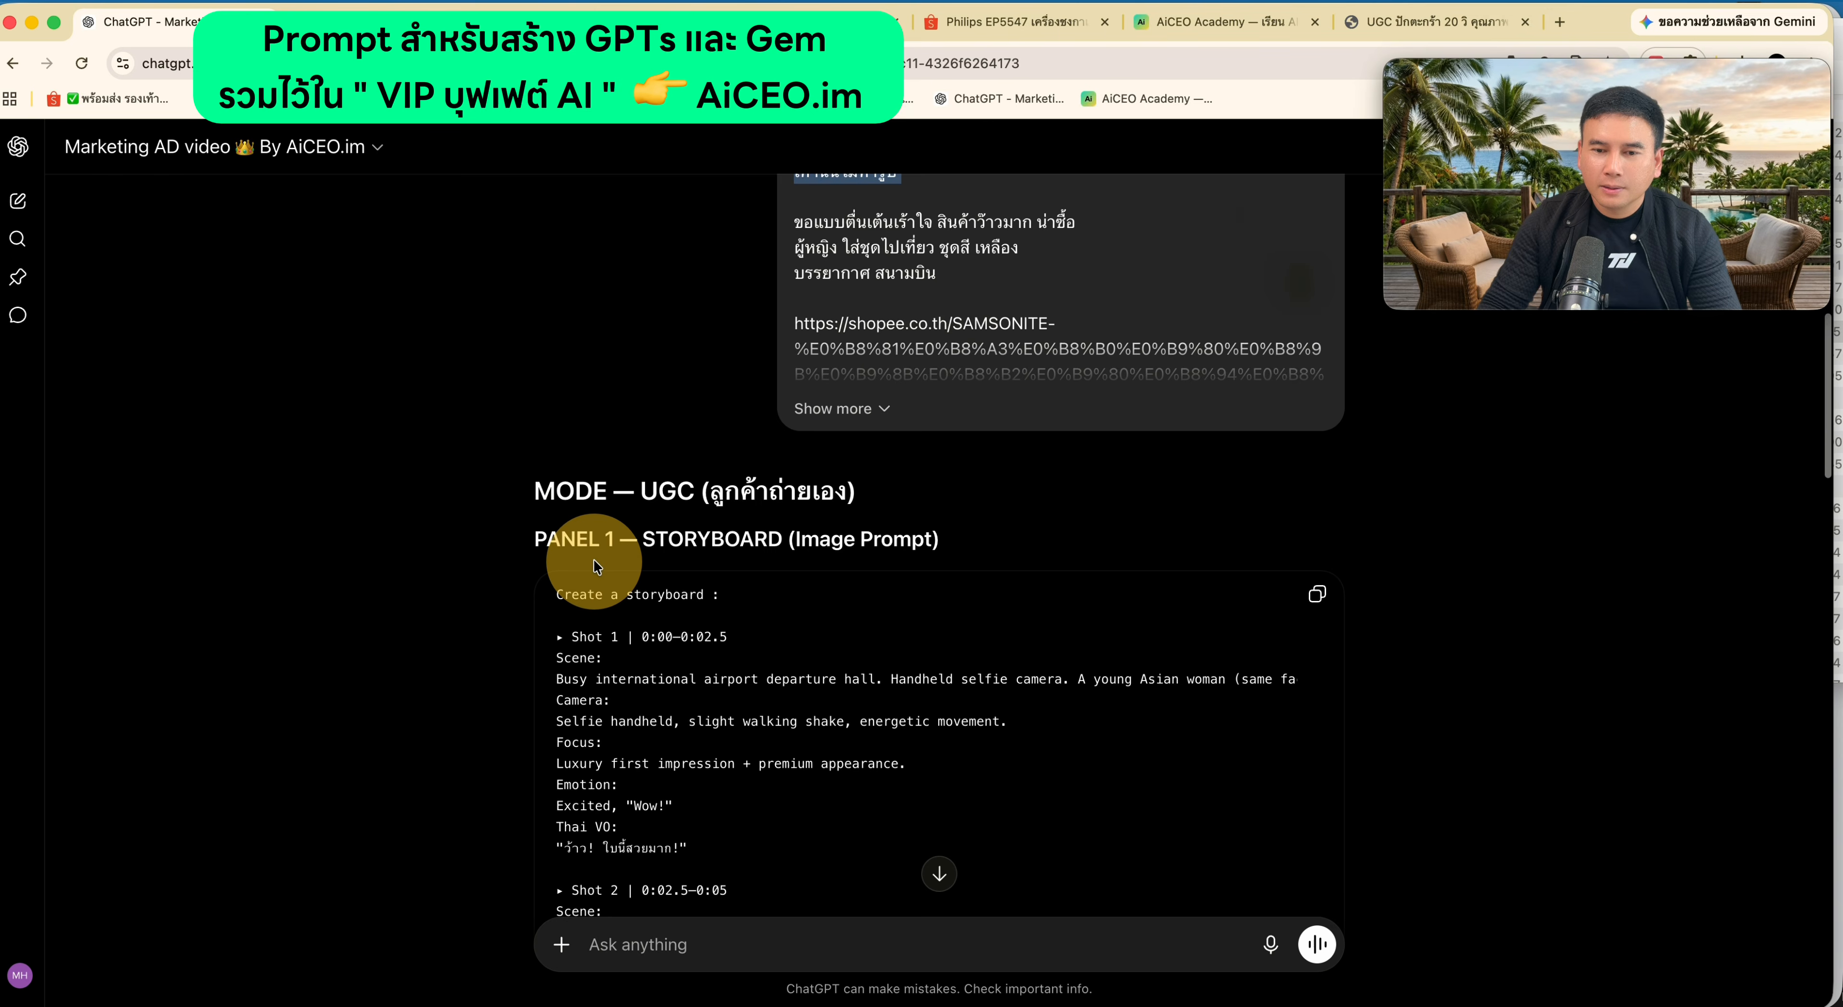
{"action": "scroll", "coordinate": [596, 597], "scroll_direction": "up", "scroll_amount": 7}
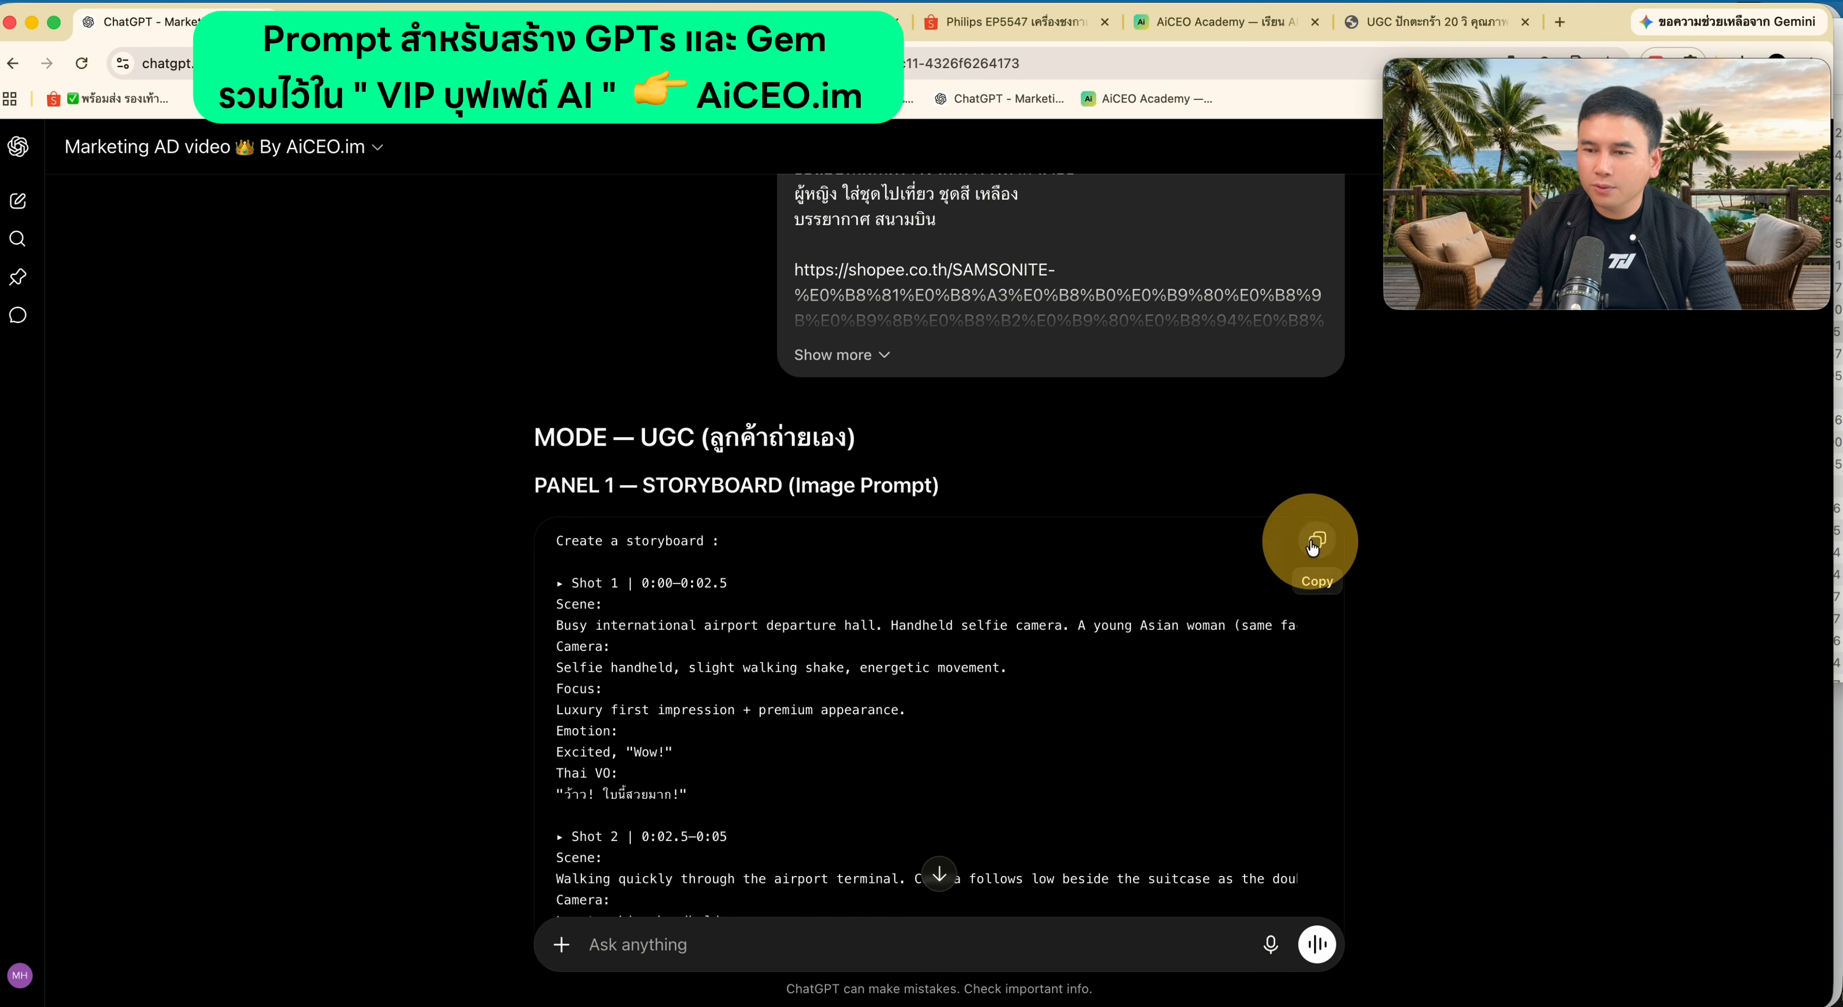
{"action": "left_click", "coordinate": [63, 188]}
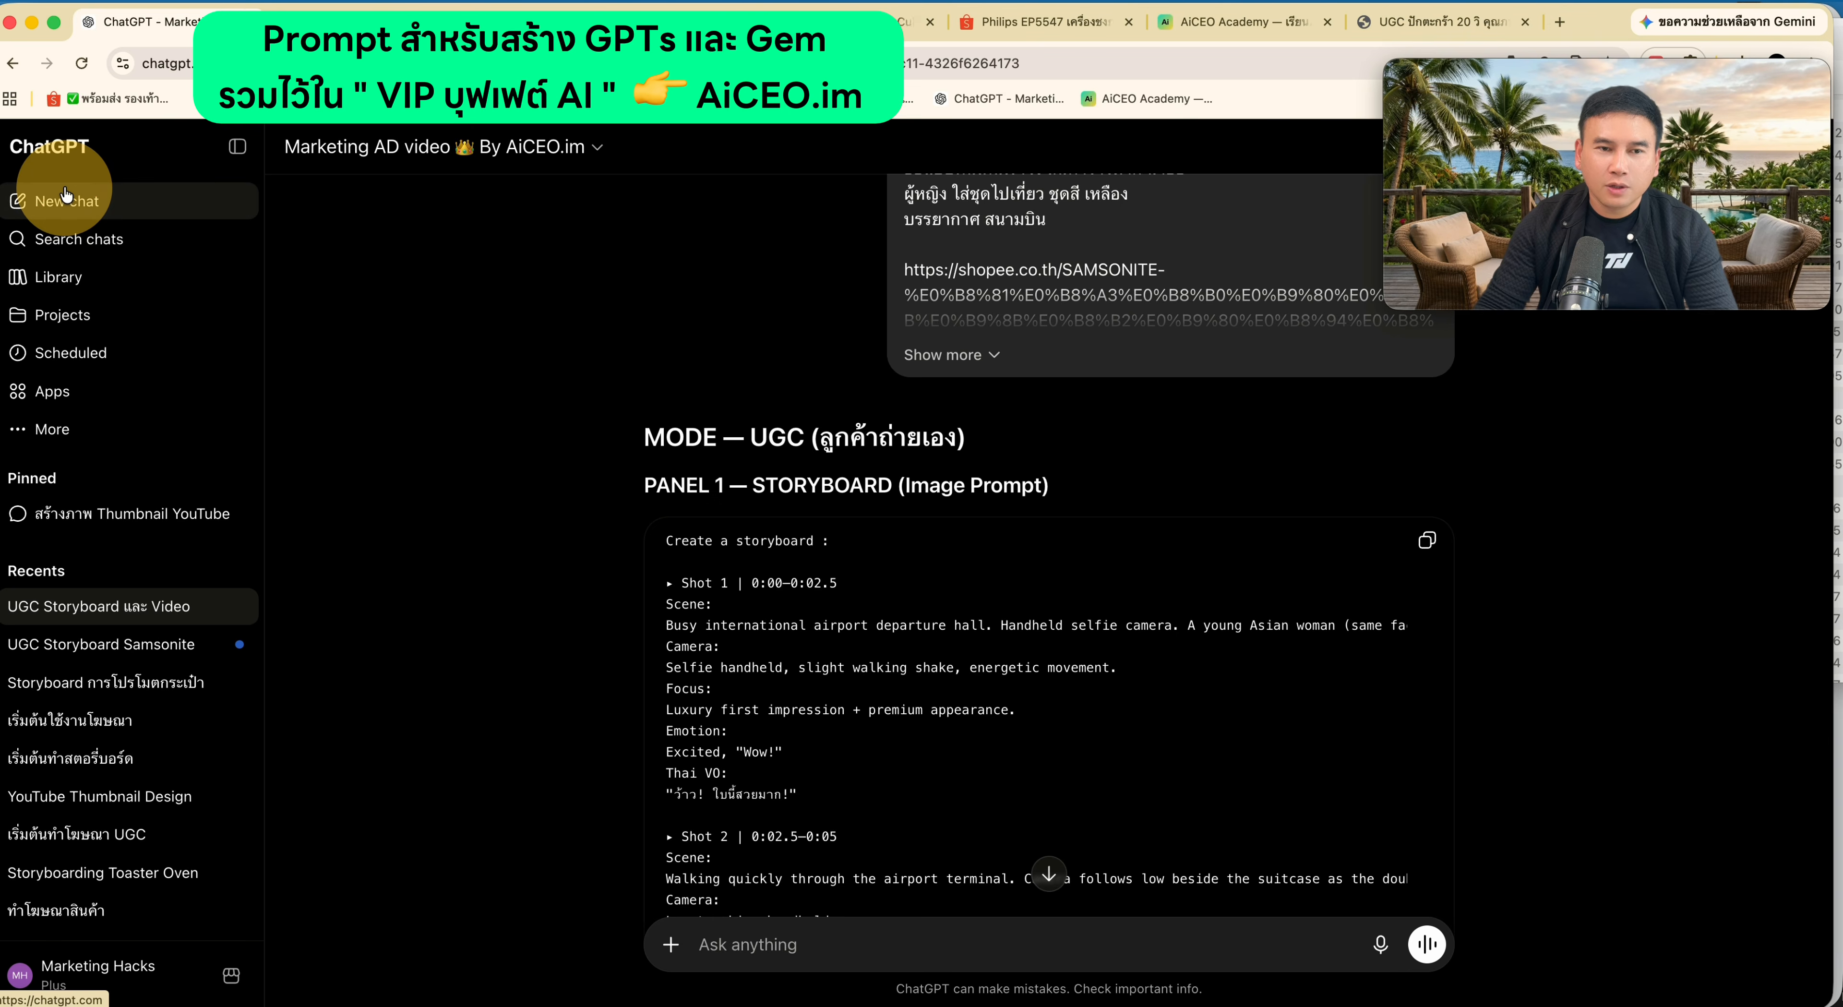
{"action": "left_click", "coordinate": [63, 201]}
{"action": "left_click", "coordinate": [778, 528]}
{"action": "key", "text": "super+v"}
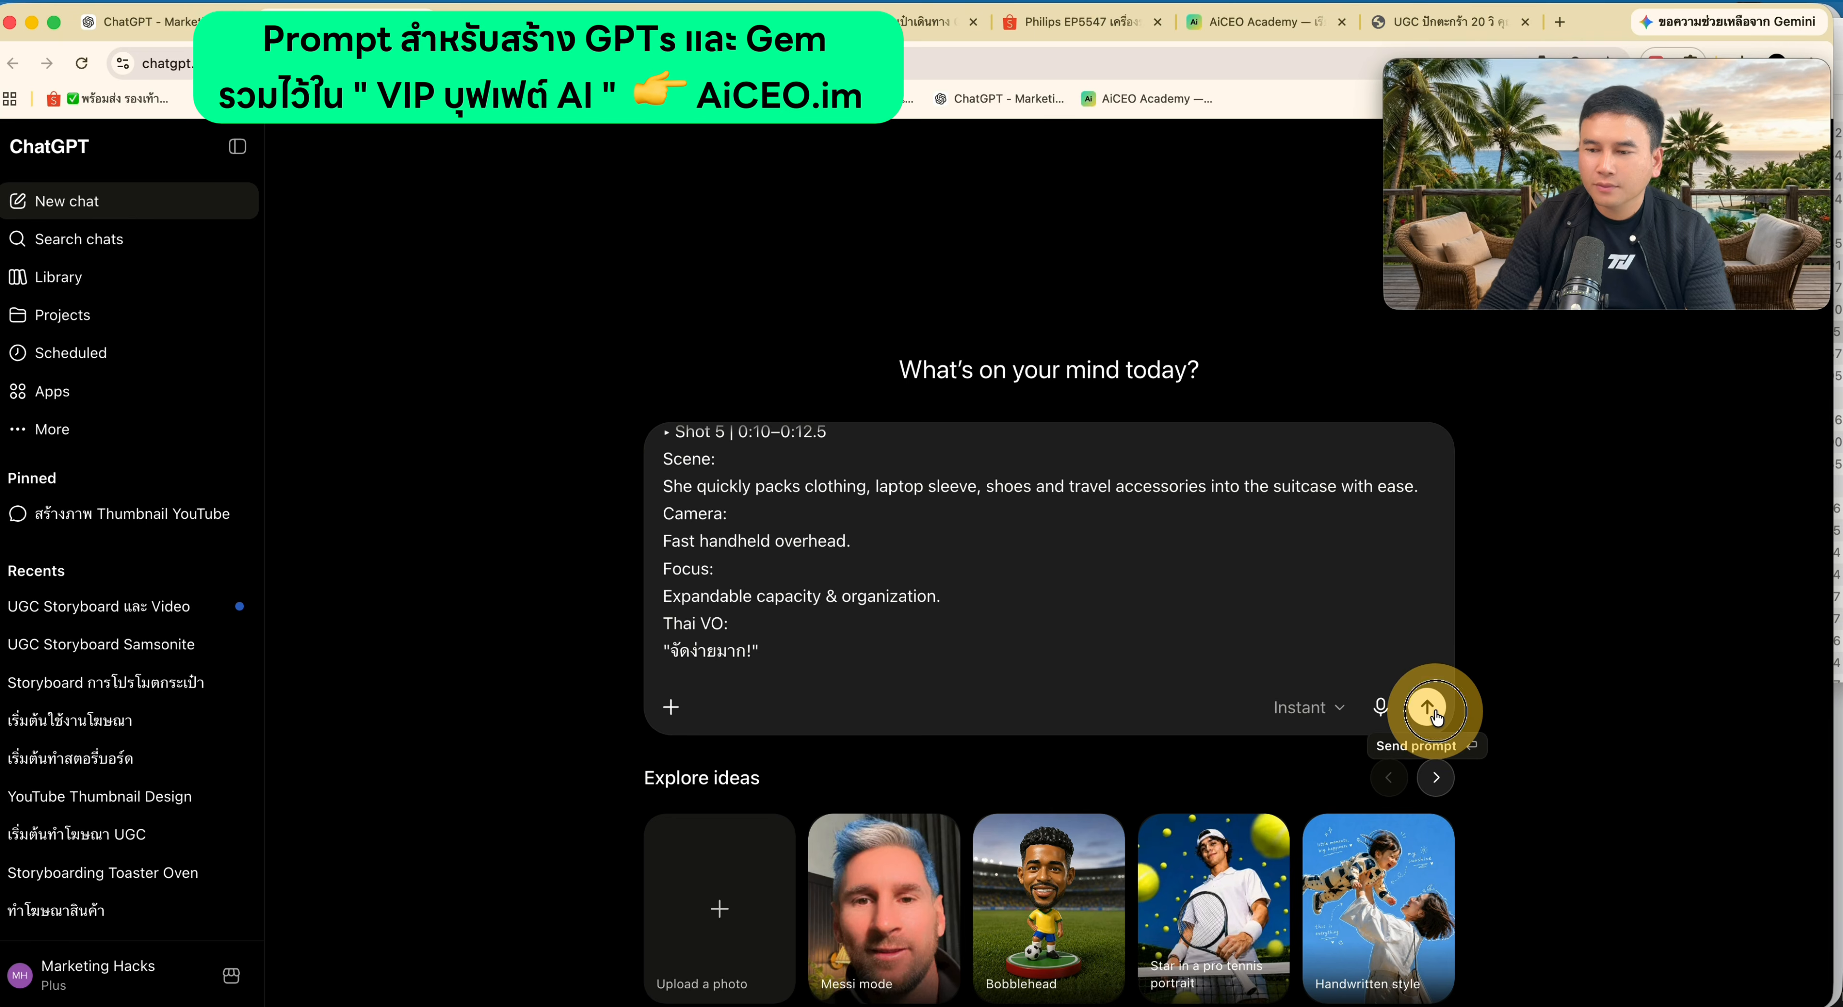
{"action": "left_click", "coordinate": [1431, 709]}
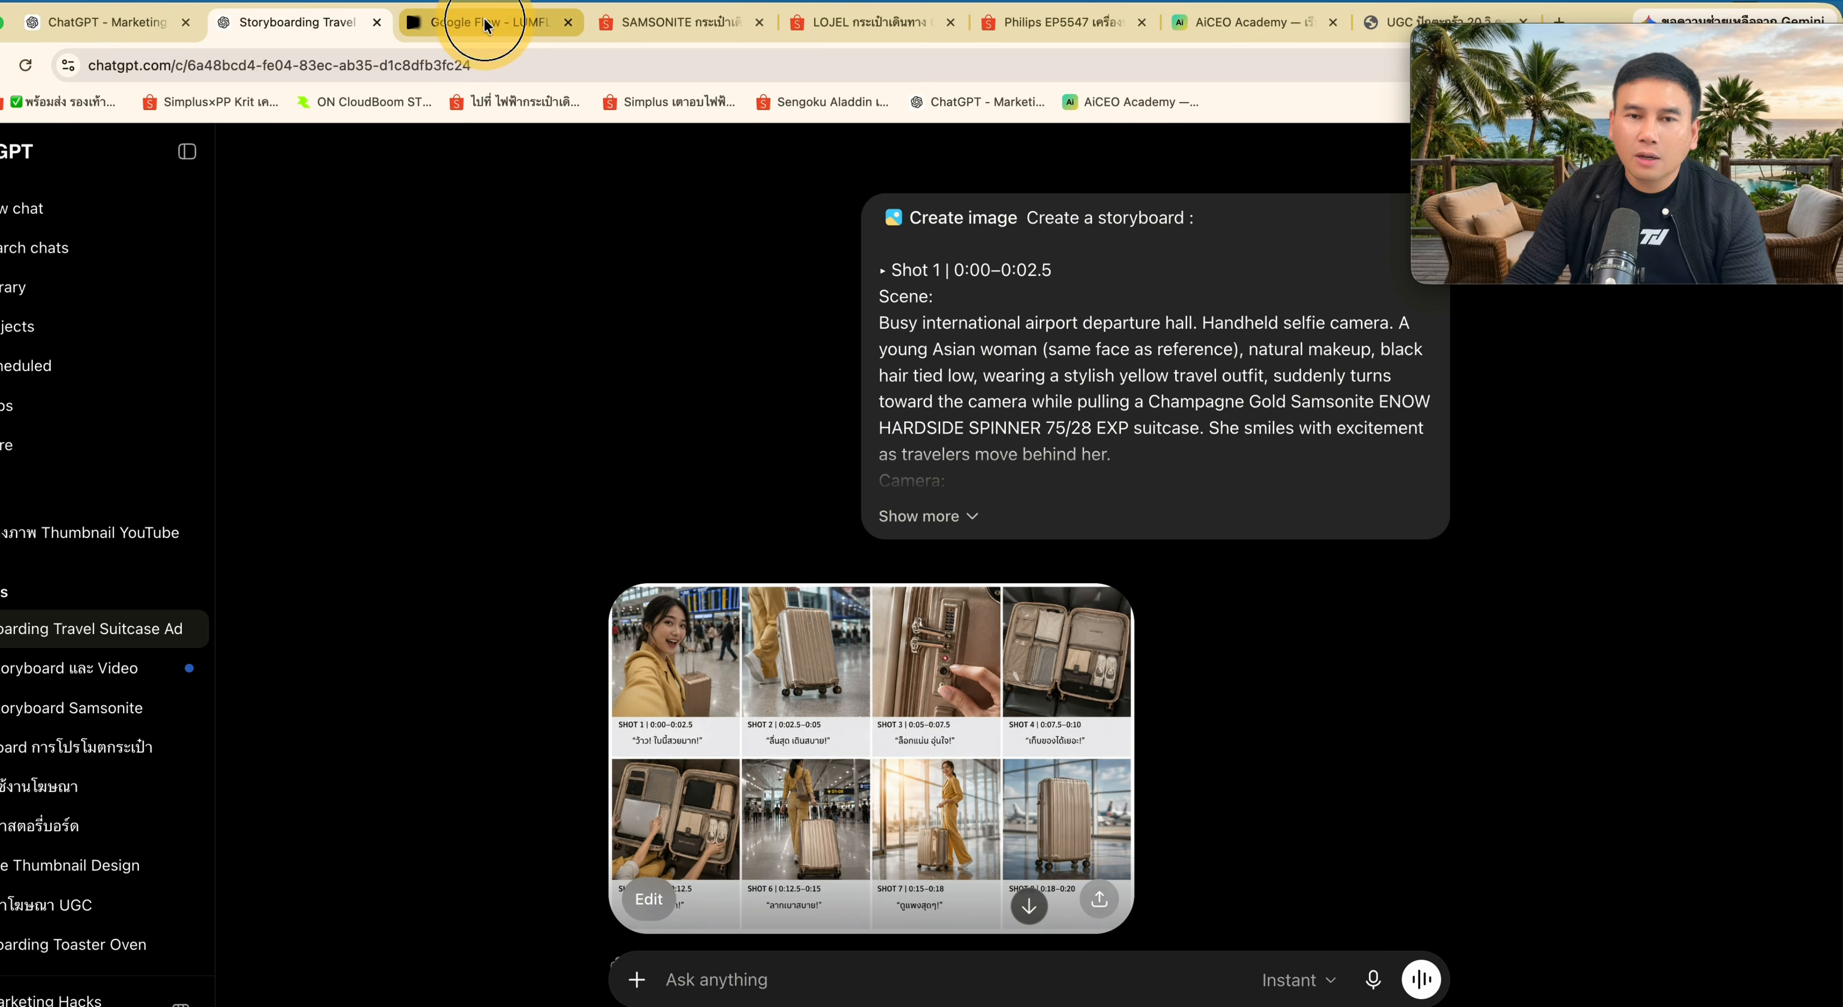
- Switch to Google Flow, upload "ChatGPT Image Jul 4, 2026, 03_00_09 PM.png" to the project and paste the video prompts for Shots 1–8
{"action": "left_click", "coordinate": [485, 23]}
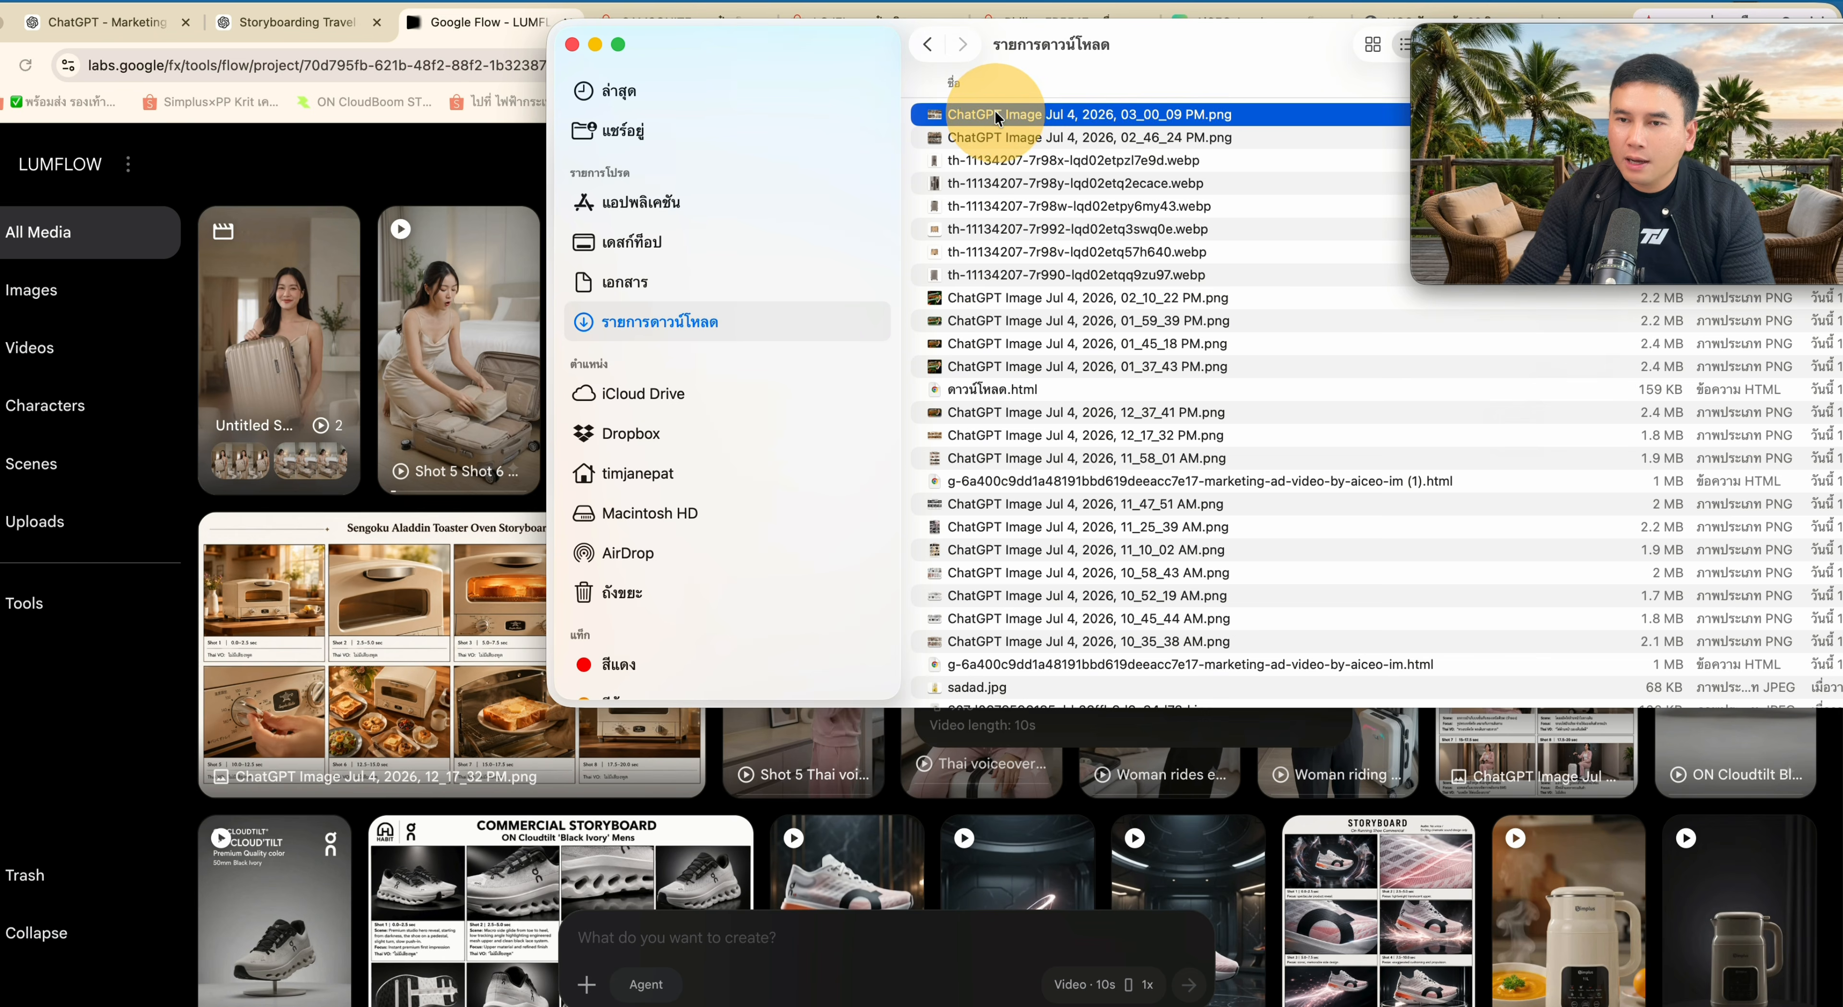
{"action": "left_click_drag", "start_coordinate": [999, 117], "coordinate": [502, 547]}
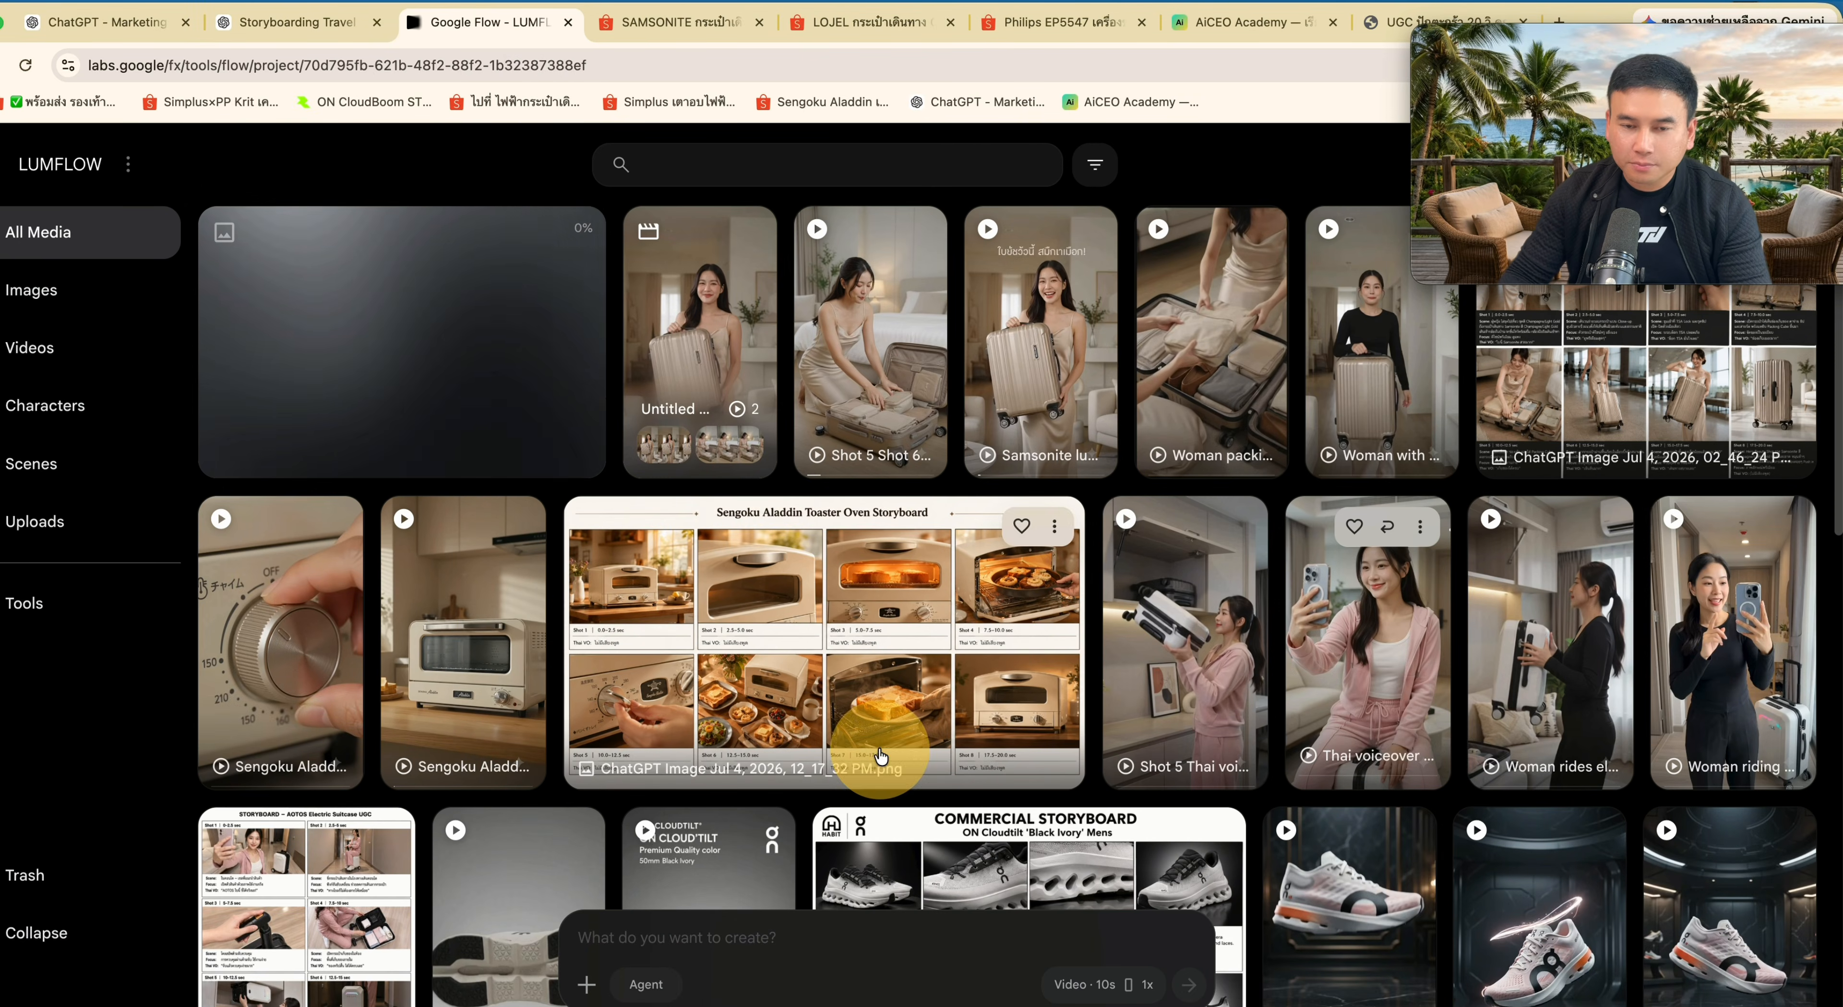
{"action": "left_click", "coordinate": [666, 937]}
{"action": "key", "text": "super+v"}
{"action": "scroll", "coordinate": [756, 700], "scroll_direction": "up", "scroll_amount": 15}
{"action": "scroll", "coordinate": [671, 715], "scroll_direction": "down", "scroll_amount": 5}
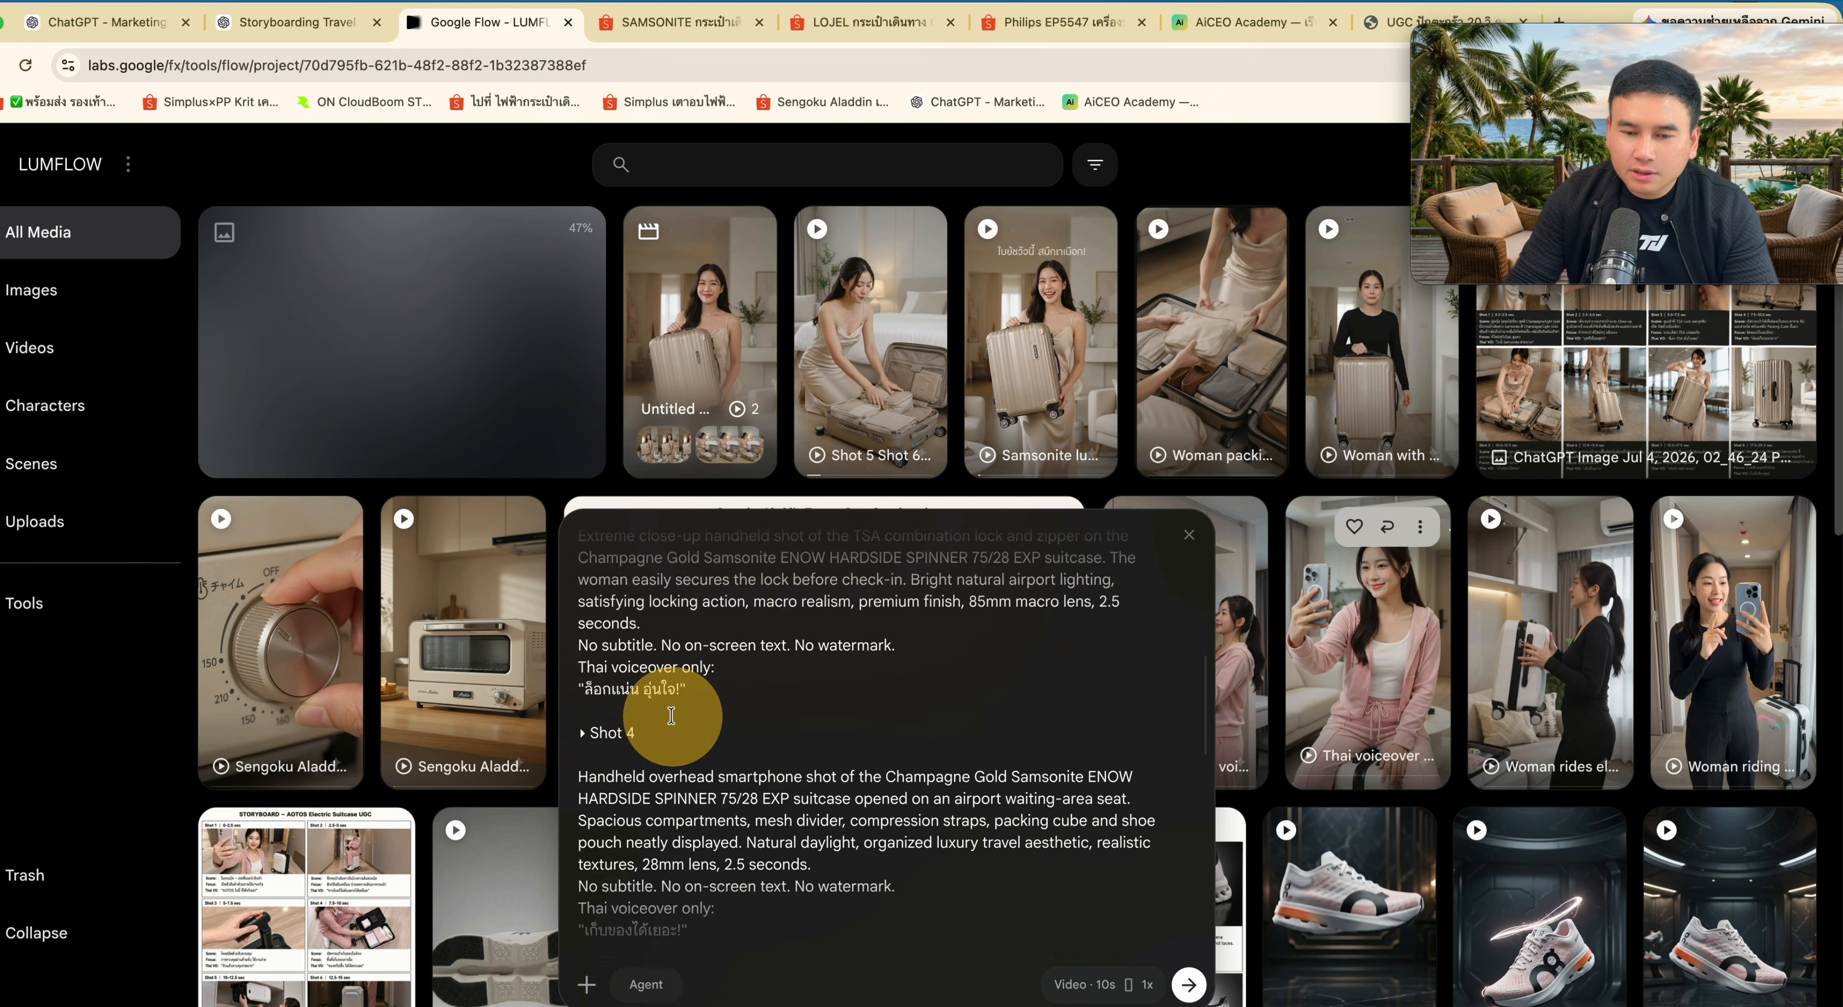
- Copy the text of Shots 5–8 and remove it from the prompt, keeping only Shots 1–4
{"action": "scroll", "coordinate": [671, 715], "scroll_direction": "down", "scroll_amount": 3}
{"action": "left_click_drag", "start_coordinate": [580, 777], "coordinate": [928, 962]}
{"action": "key", "text": "super+c"}
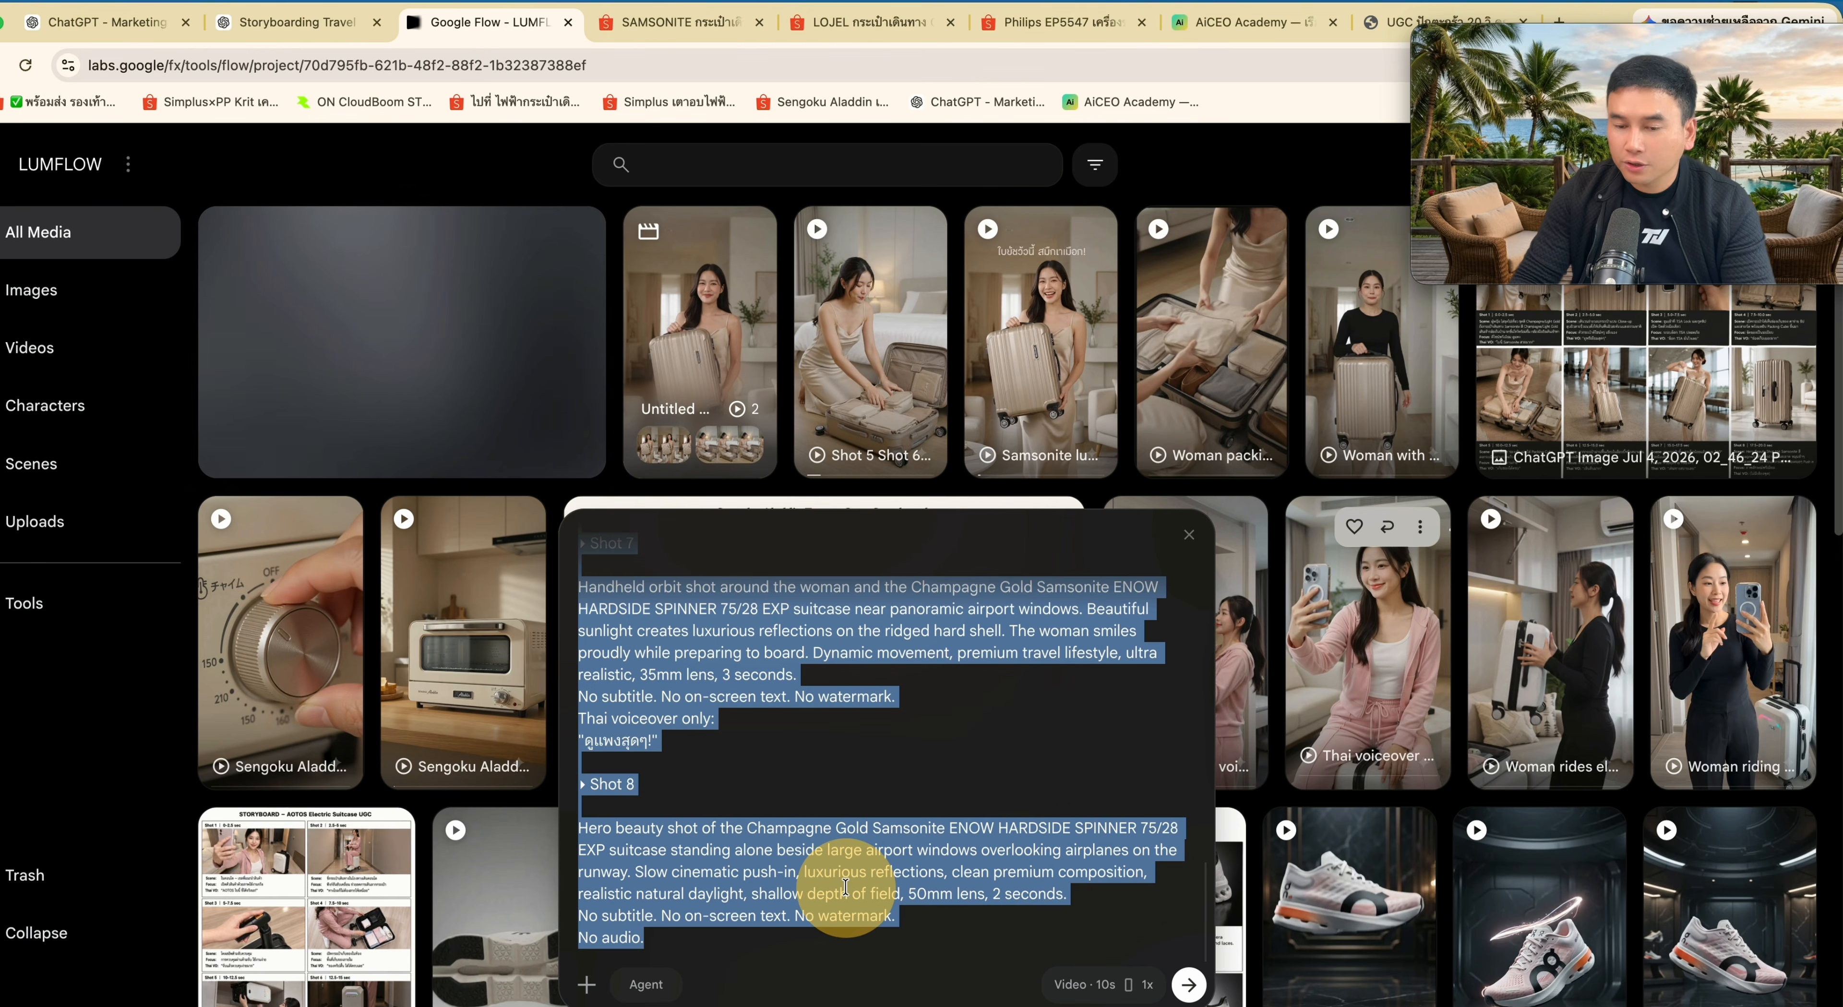
{"action": "key", "text": "BackSpace"}
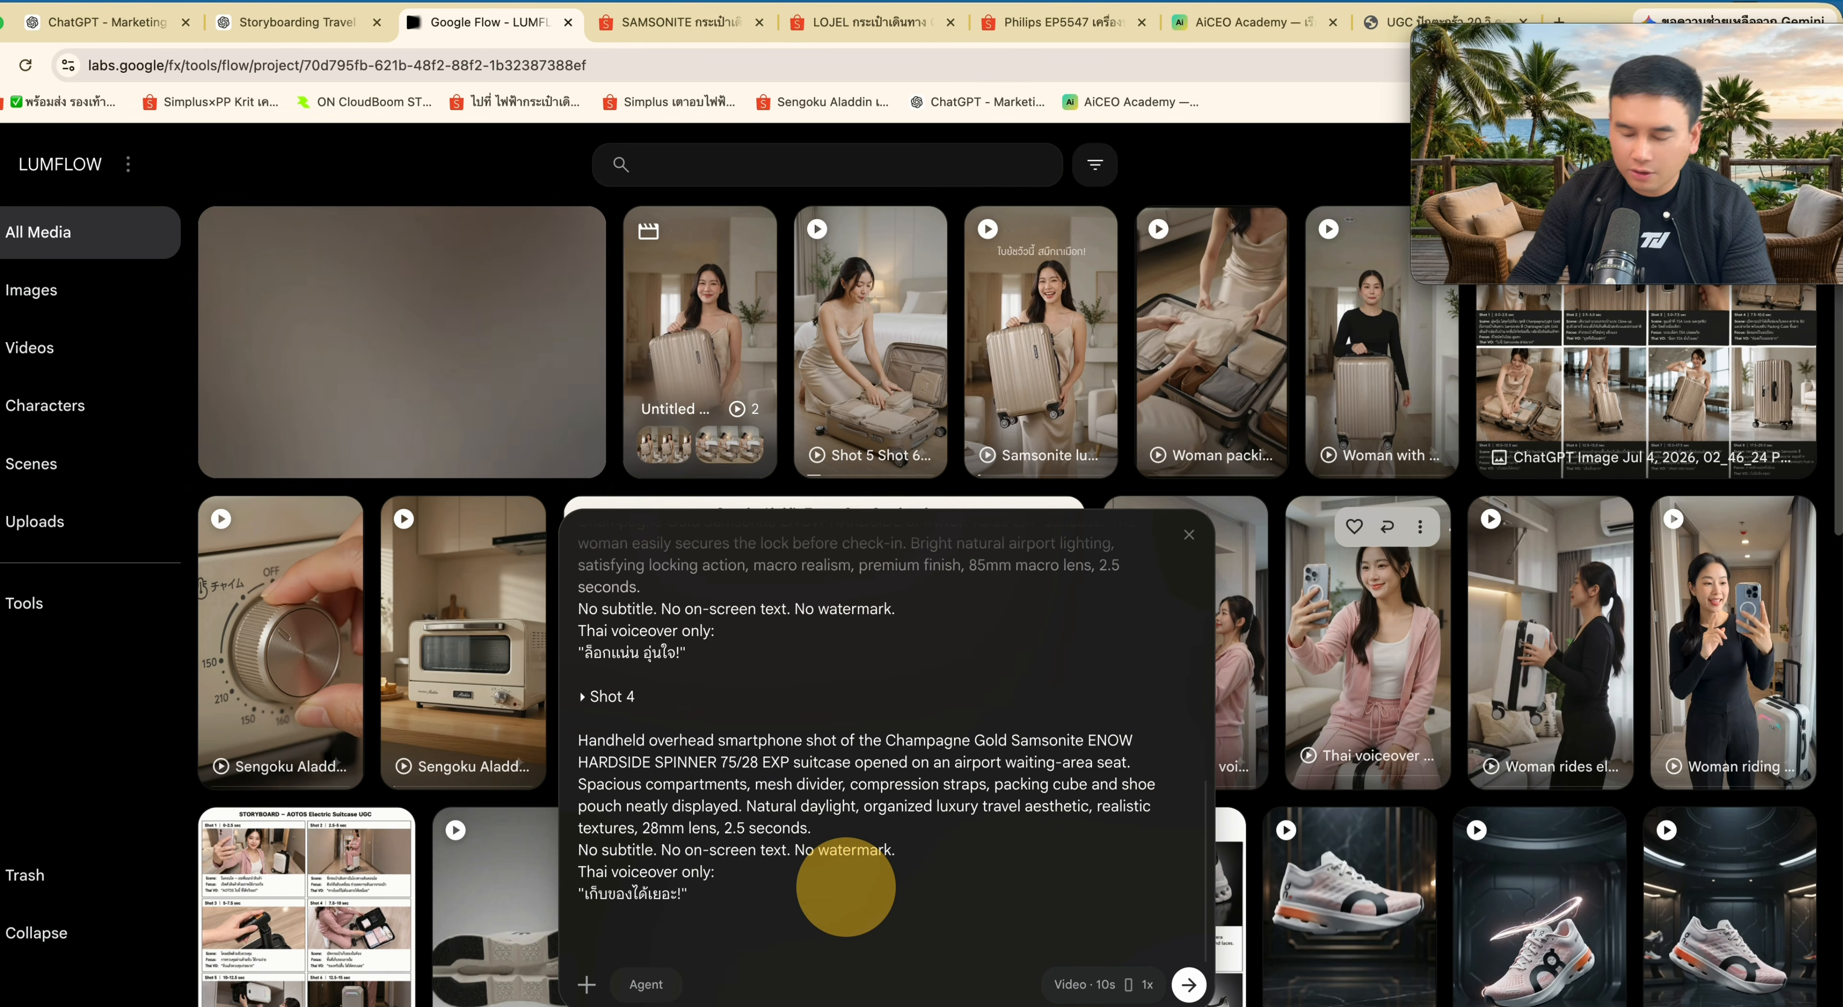
{"action": "key", "text": "BackSpace"}
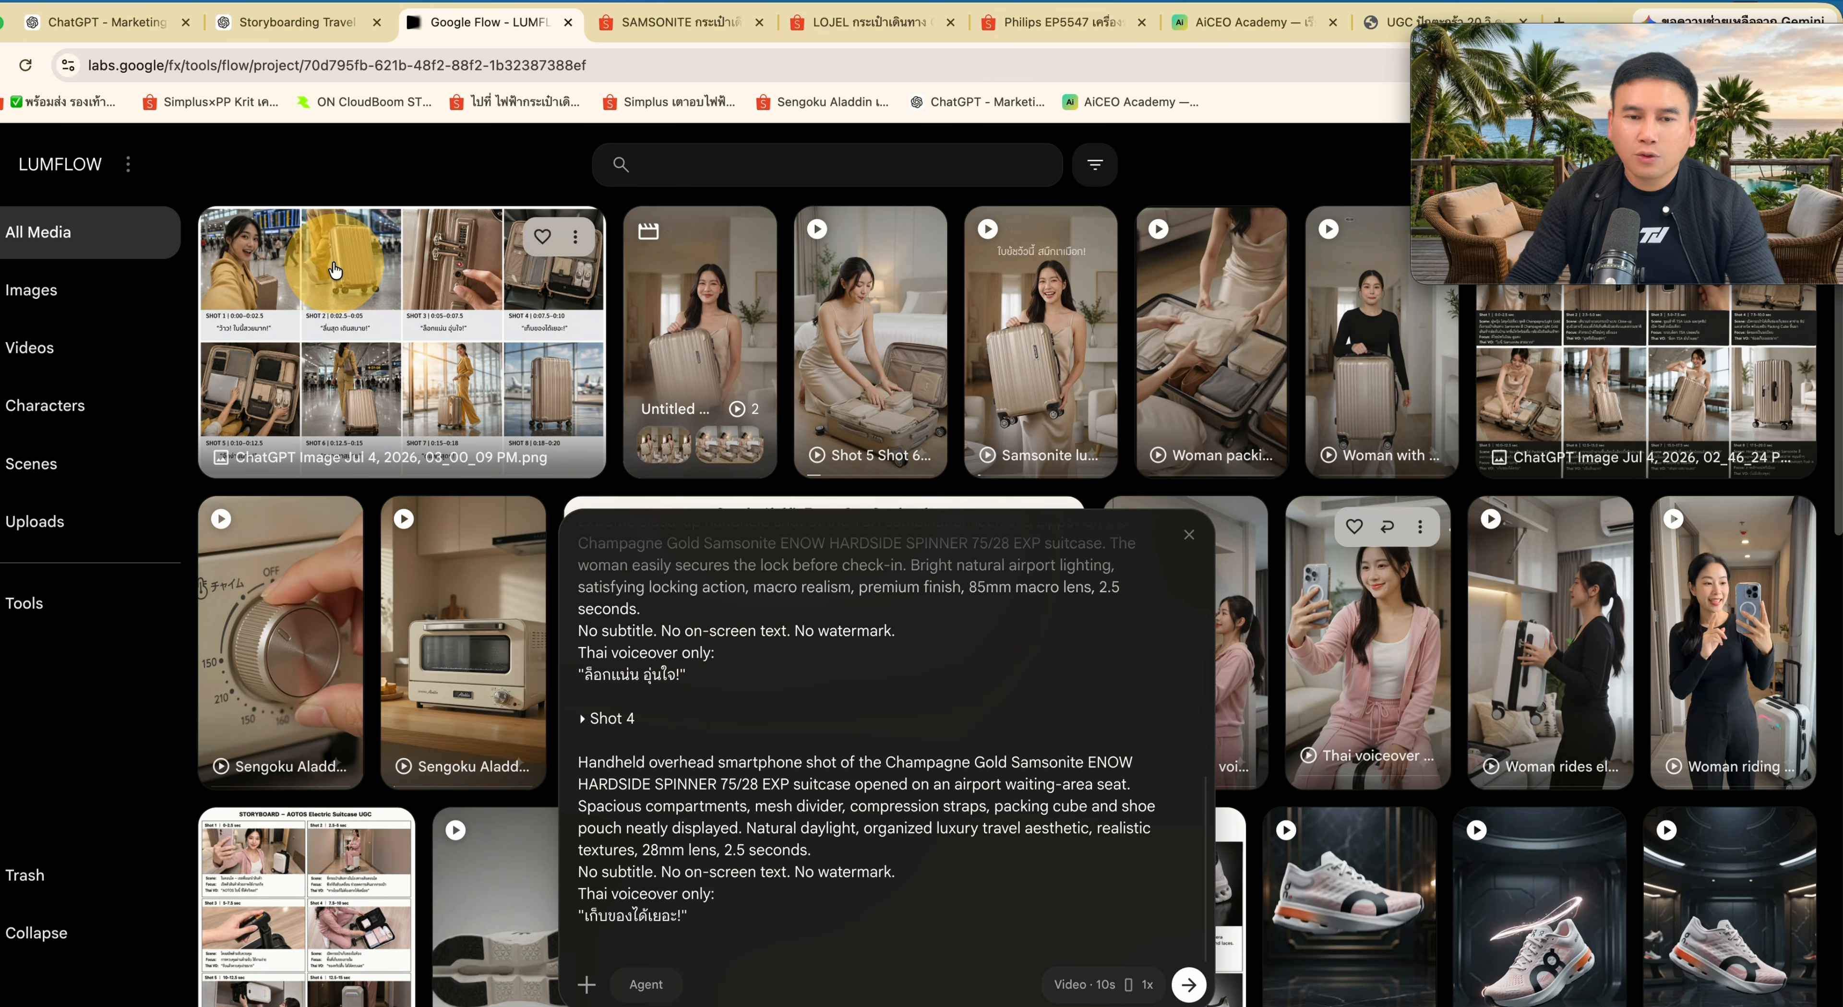
- Add the airport storyboard image as a reference and generate the Shots 1–4 clip at 9:16, 10s, 1x with Omni Flash
{"action": "left_click_drag", "start_coordinate": [335, 270], "coordinate": [763, 980]}
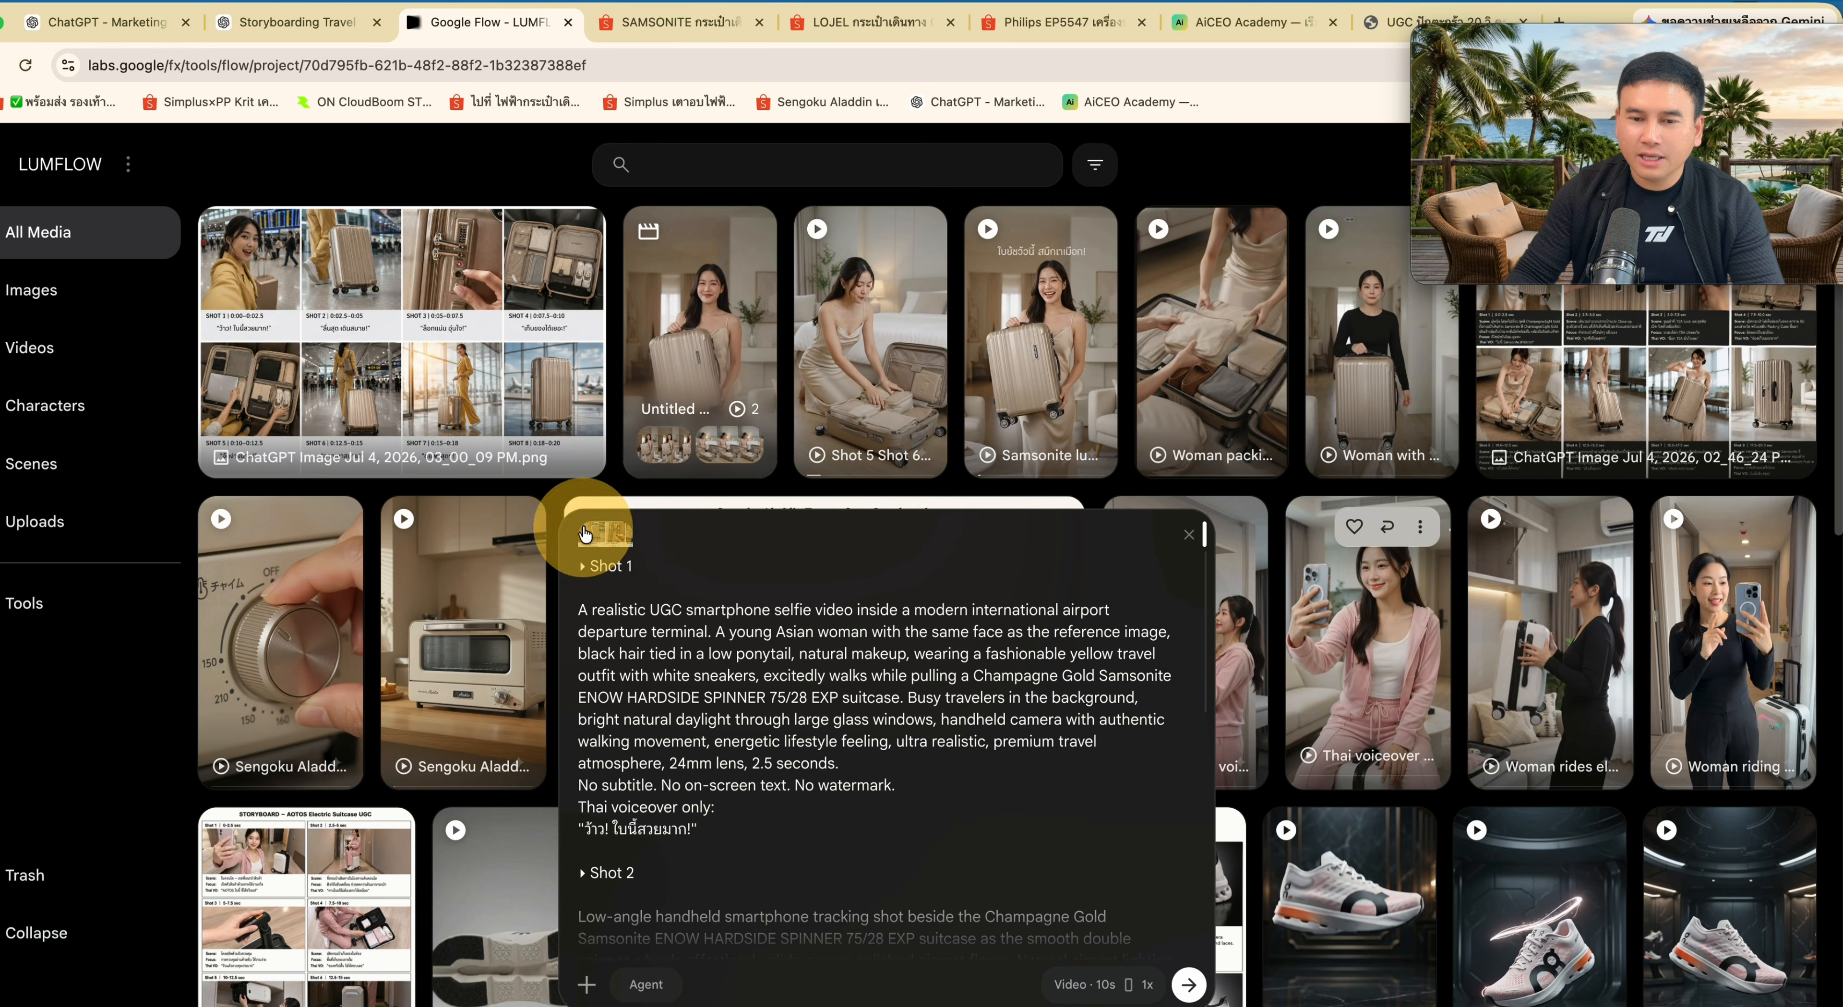
{"action": "left_click", "coordinate": [1104, 984]}
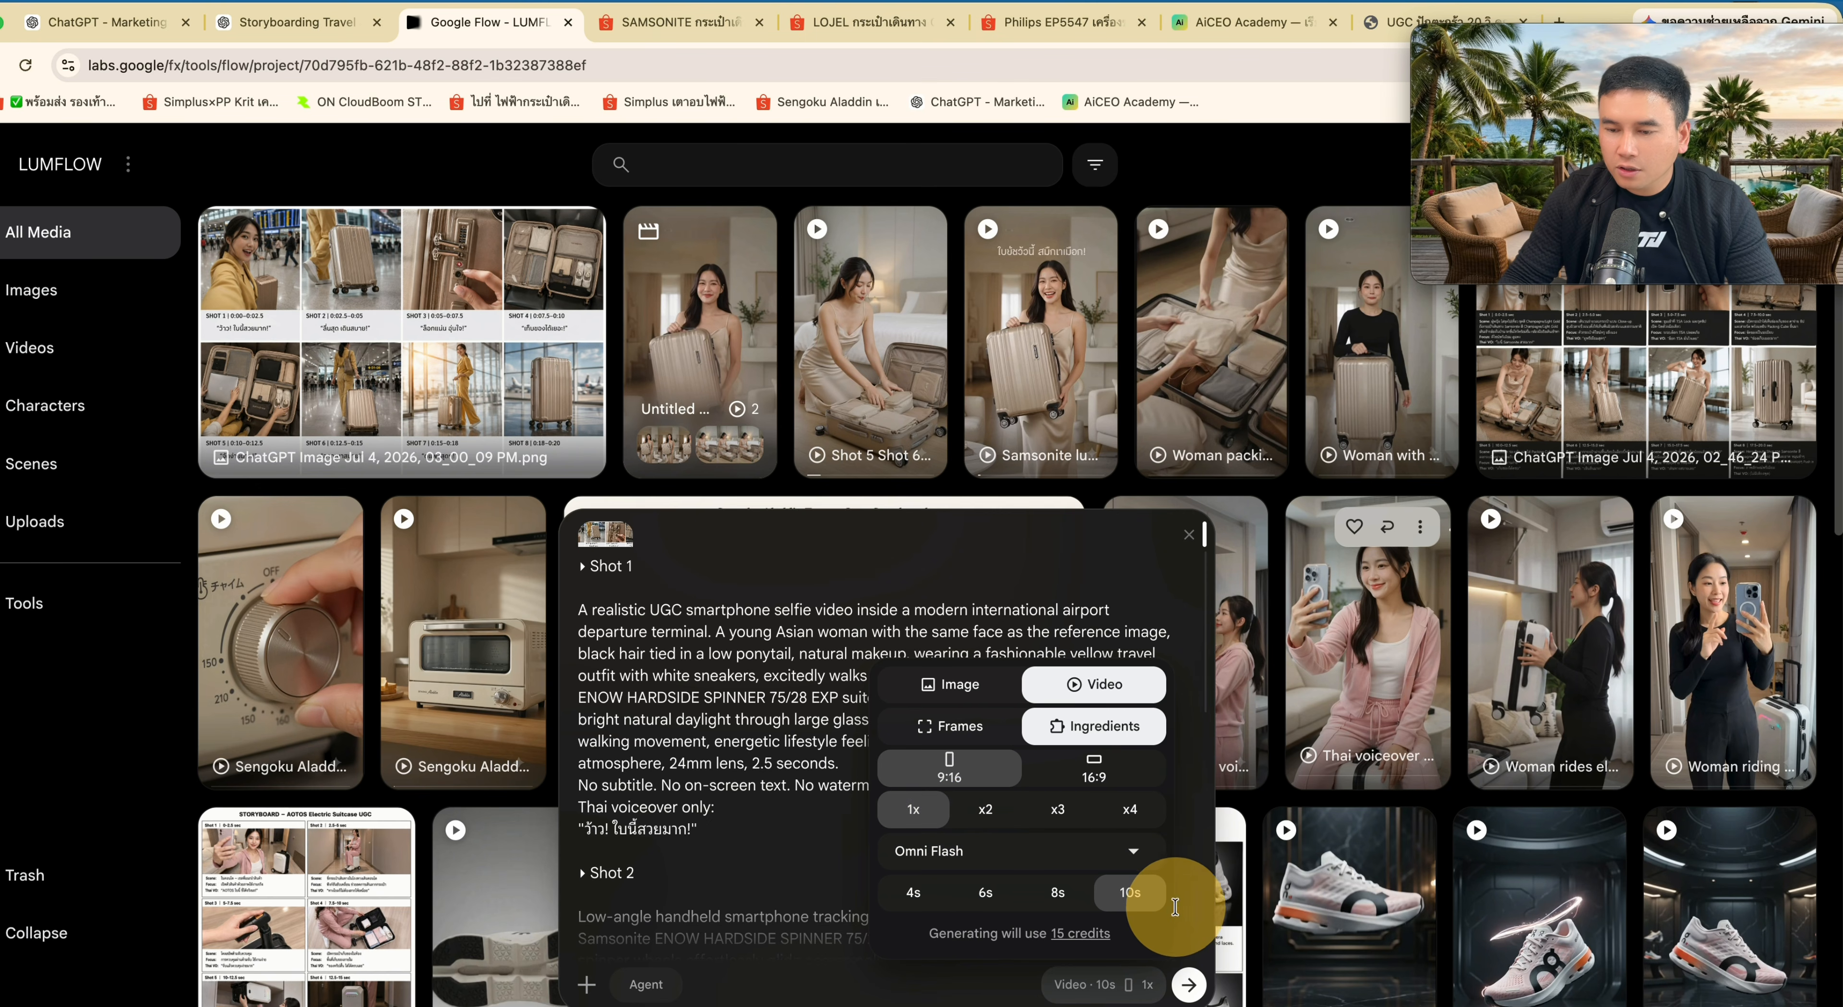
{"action": "left_click", "coordinate": [1150, 970]}
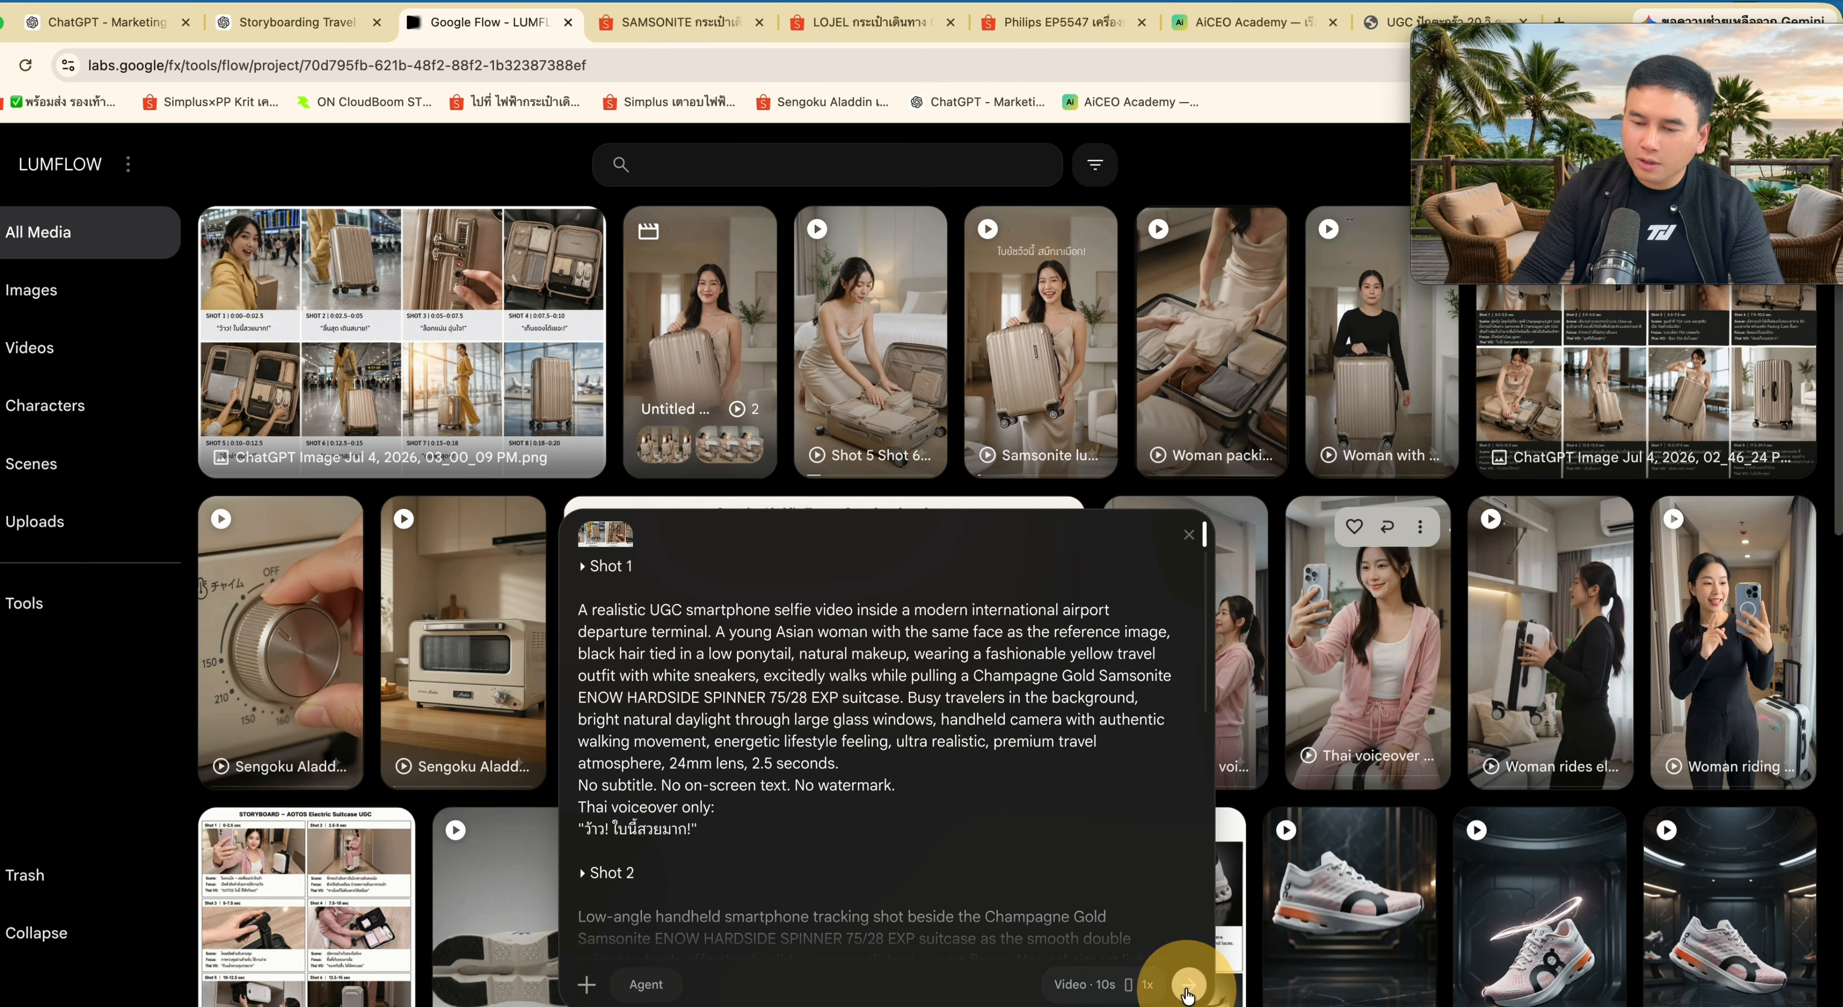
{"action": "left_click", "coordinate": [1188, 985]}
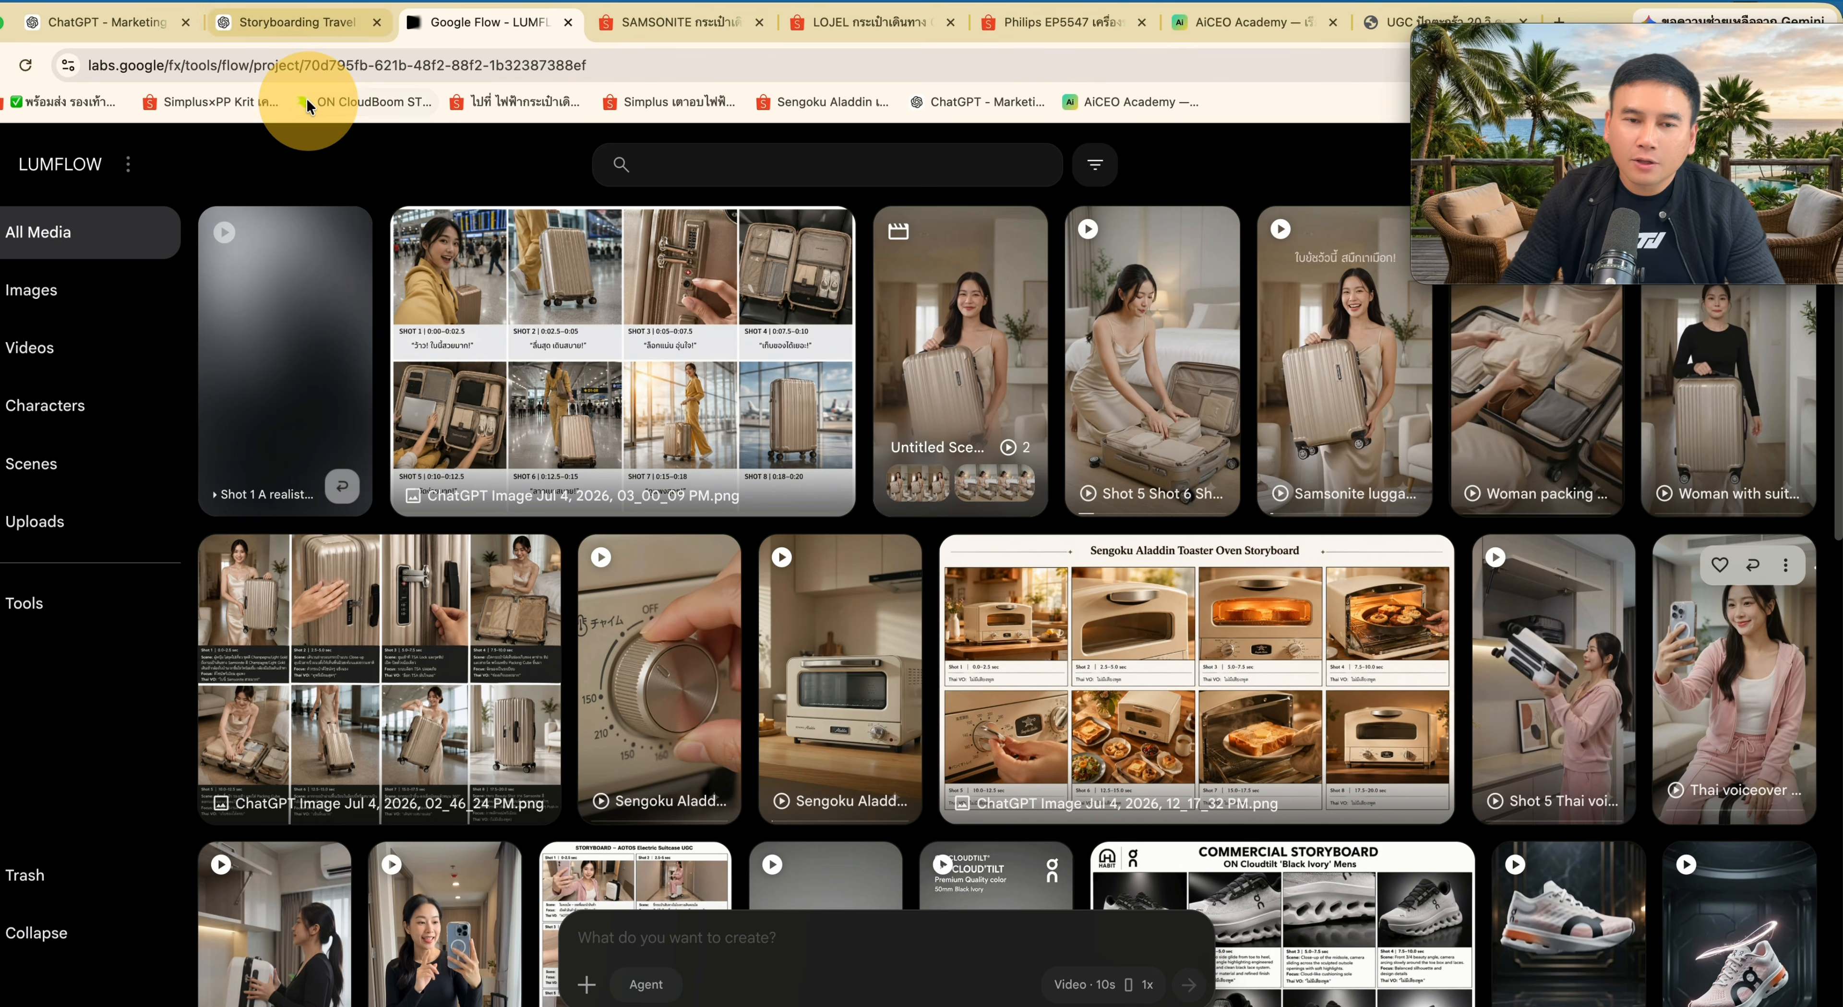
- Reuse the new airport clip's prompt with its storyboard reference, replace the text with the copied Shots 5–8 and generate the clip
{"action": "left_click", "coordinate": [340, 493]}
{"action": "scroll", "coordinate": [809, 704], "scroll_direction": "down", "scroll_amount": 5}
{"action": "scroll", "coordinate": [809, 704], "scroll_direction": "up", "scroll_amount": 5}
{"action": "scroll", "coordinate": [808, 705], "scroll_direction": "down", "scroll_amount": 5}
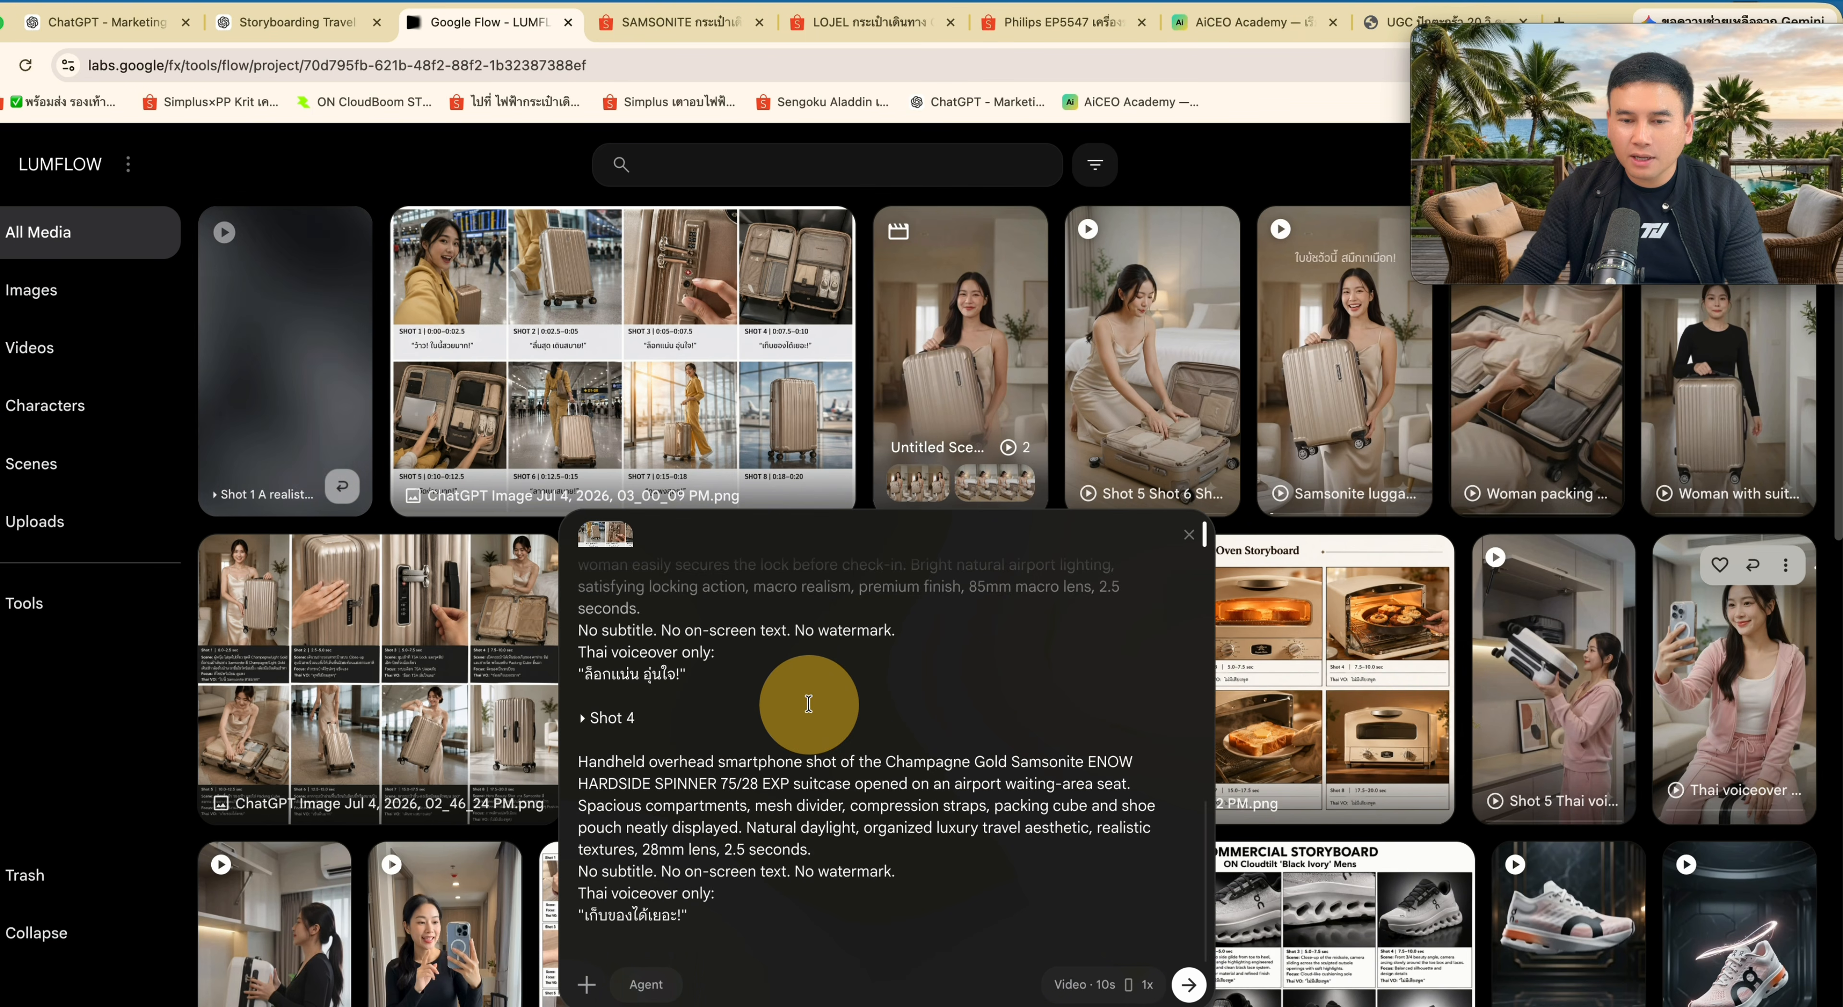
{"action": "key", "text": "super+a"}
{"action": "key", "text": "BackSpace"}
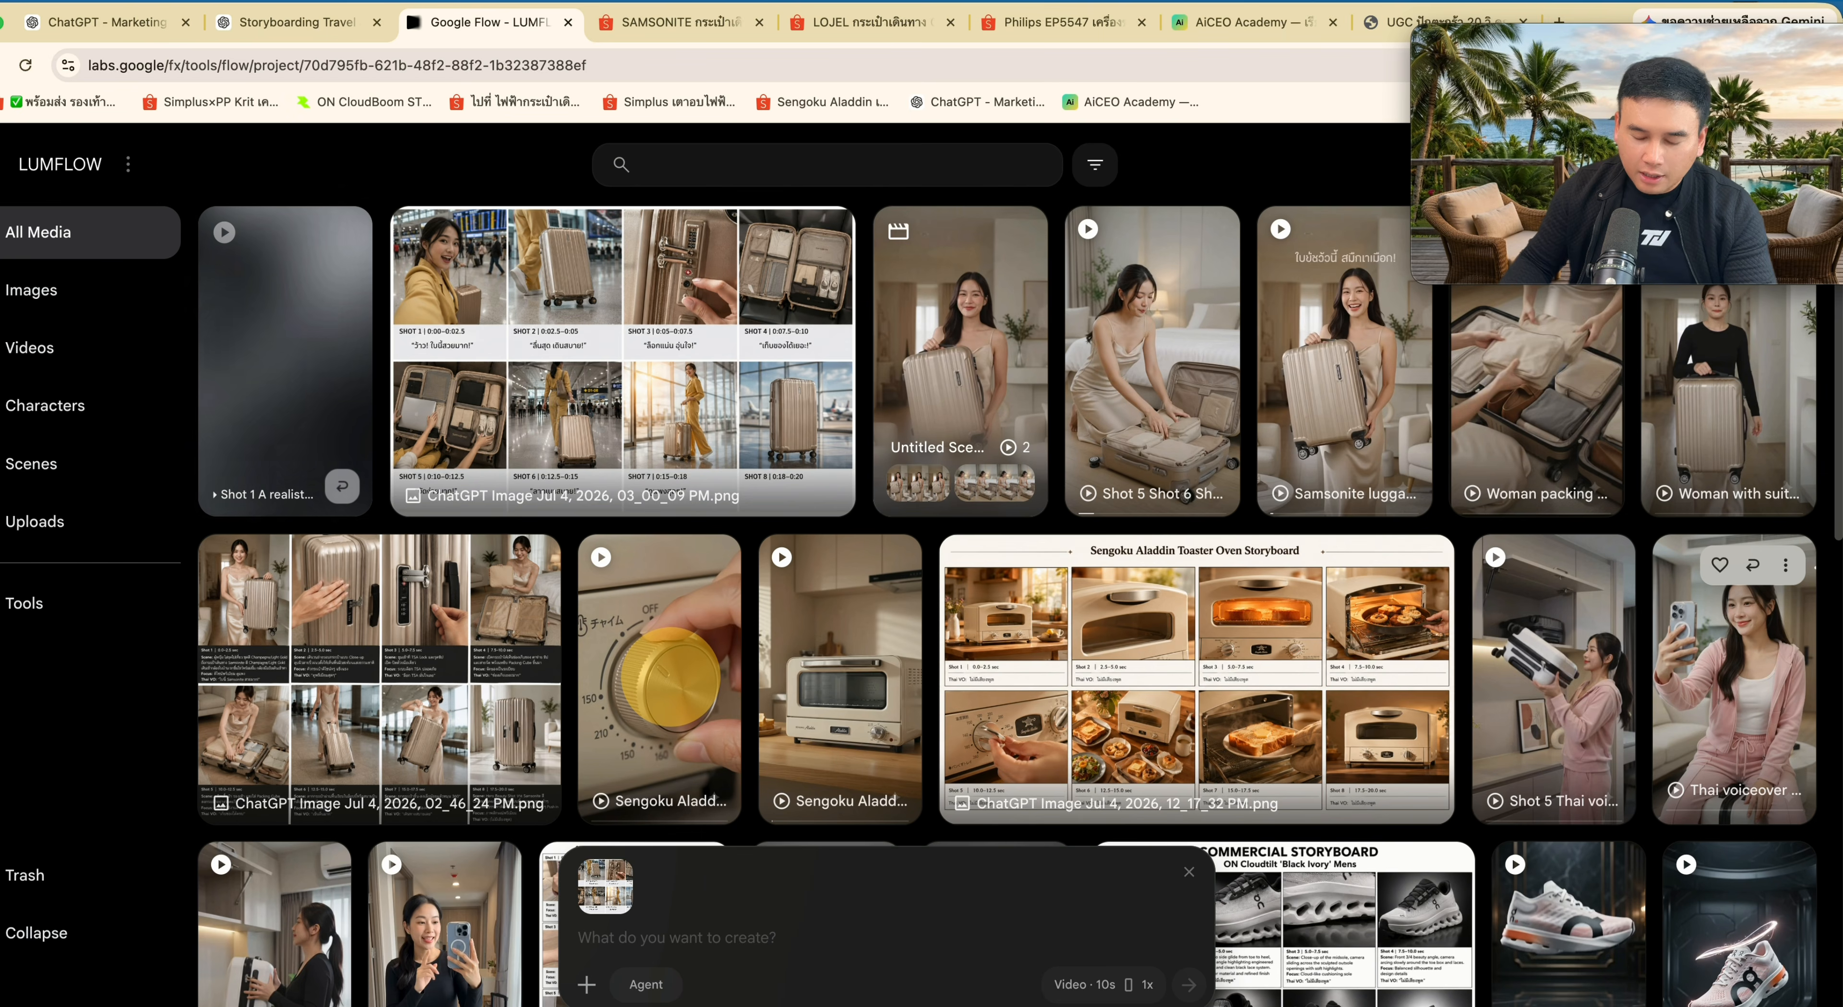
{"action": "key", "text": "super+v"}
{"action": "left_click", "coordinate": [673, 639]}
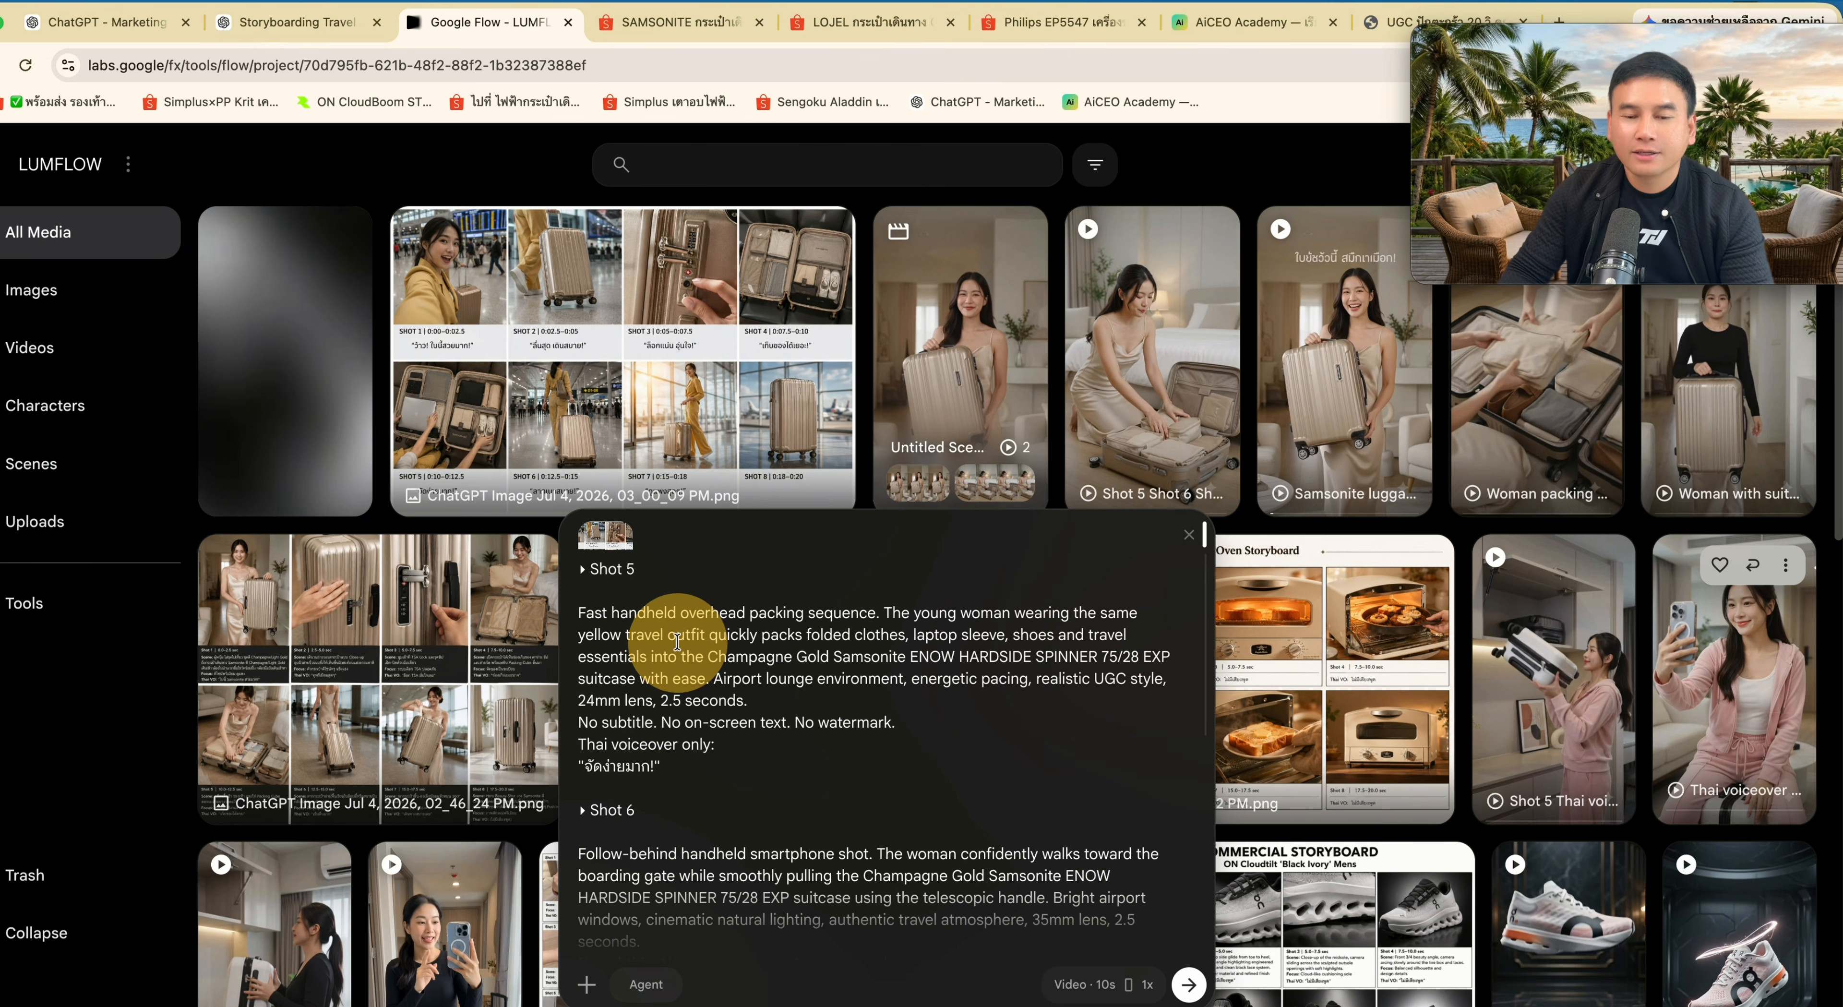
{"action": "scroll", "coordinate": [658, 844], "scroll_direction": "down", "scroll_amount": 10}
{"action": "left_click", "coordinate": [1179, 972]}
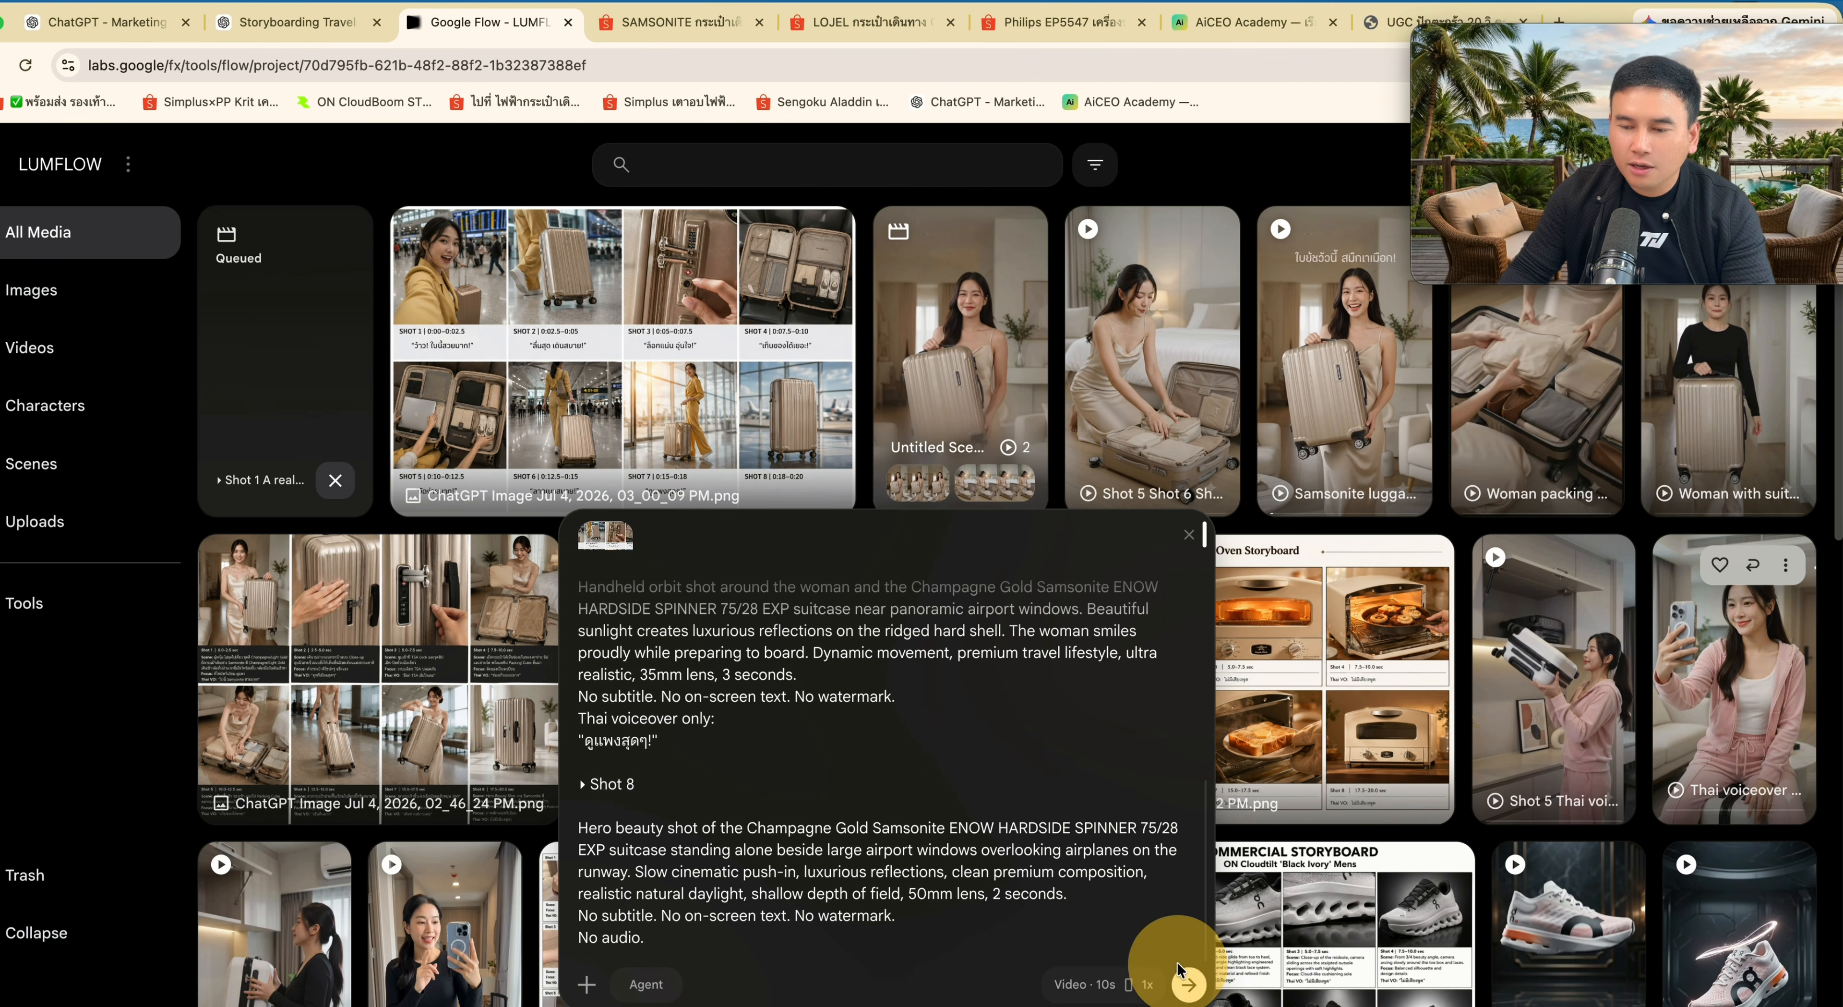